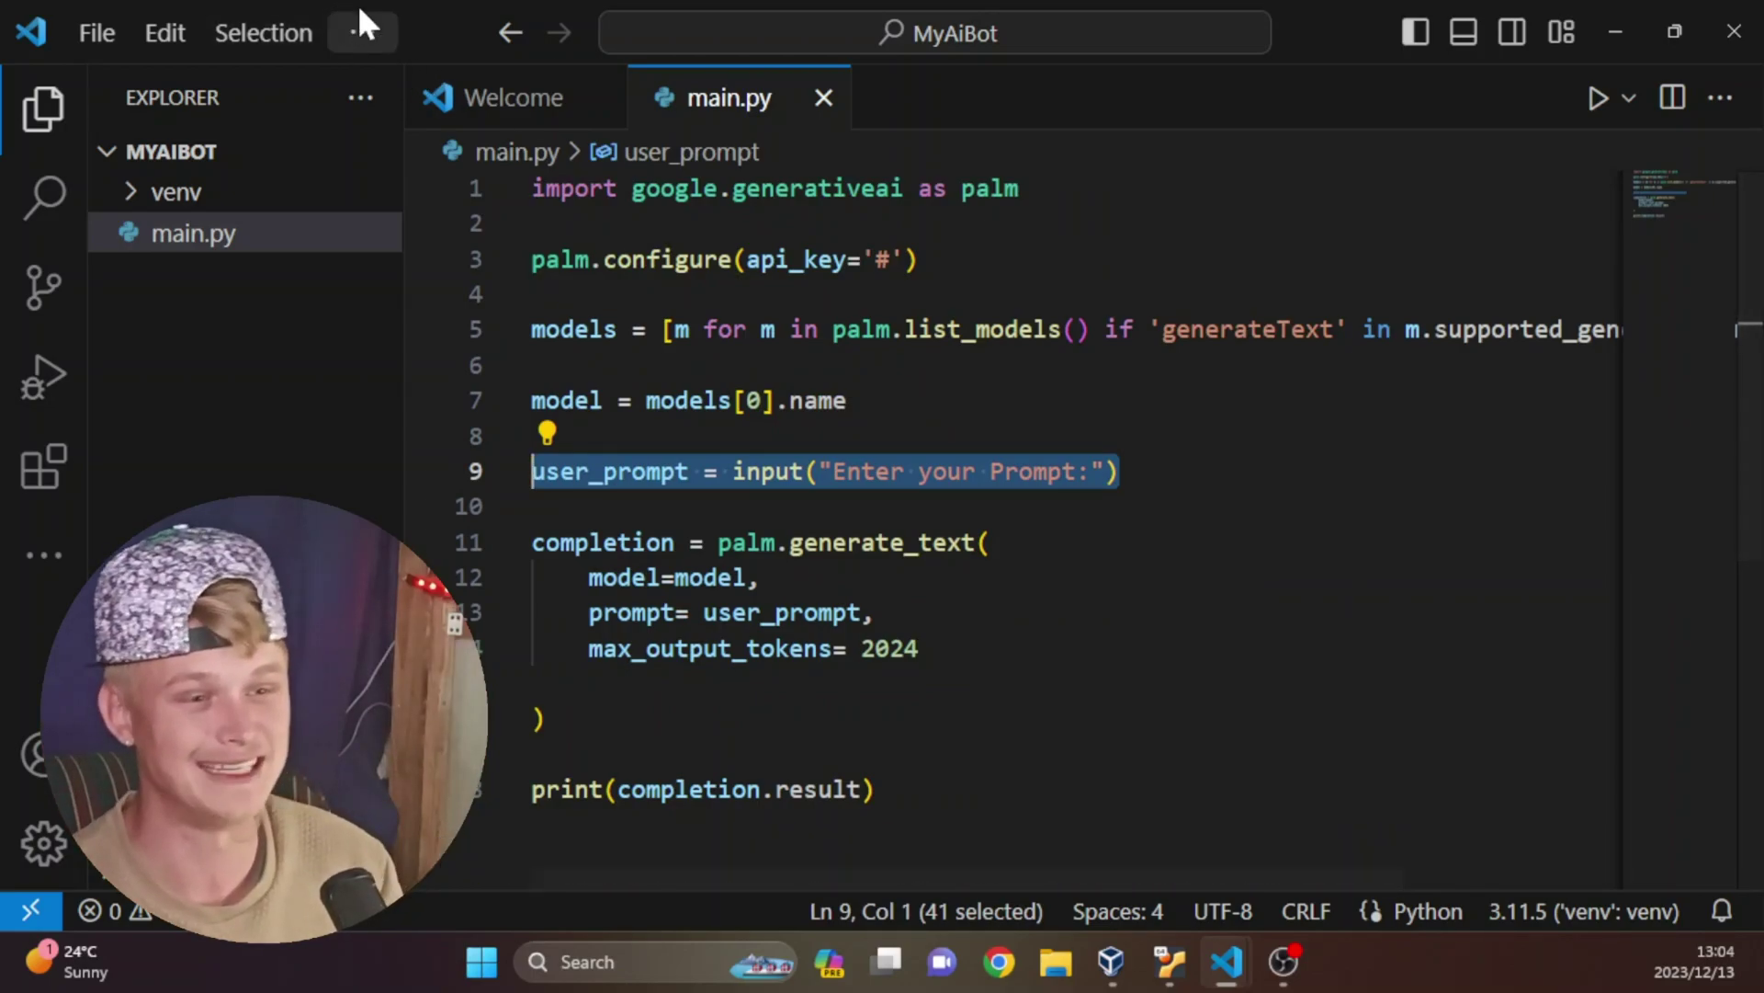
Install the pyttsx3 package with pip in a new project terminal.
left_click(360, 34)
mouse_move(429, 230)
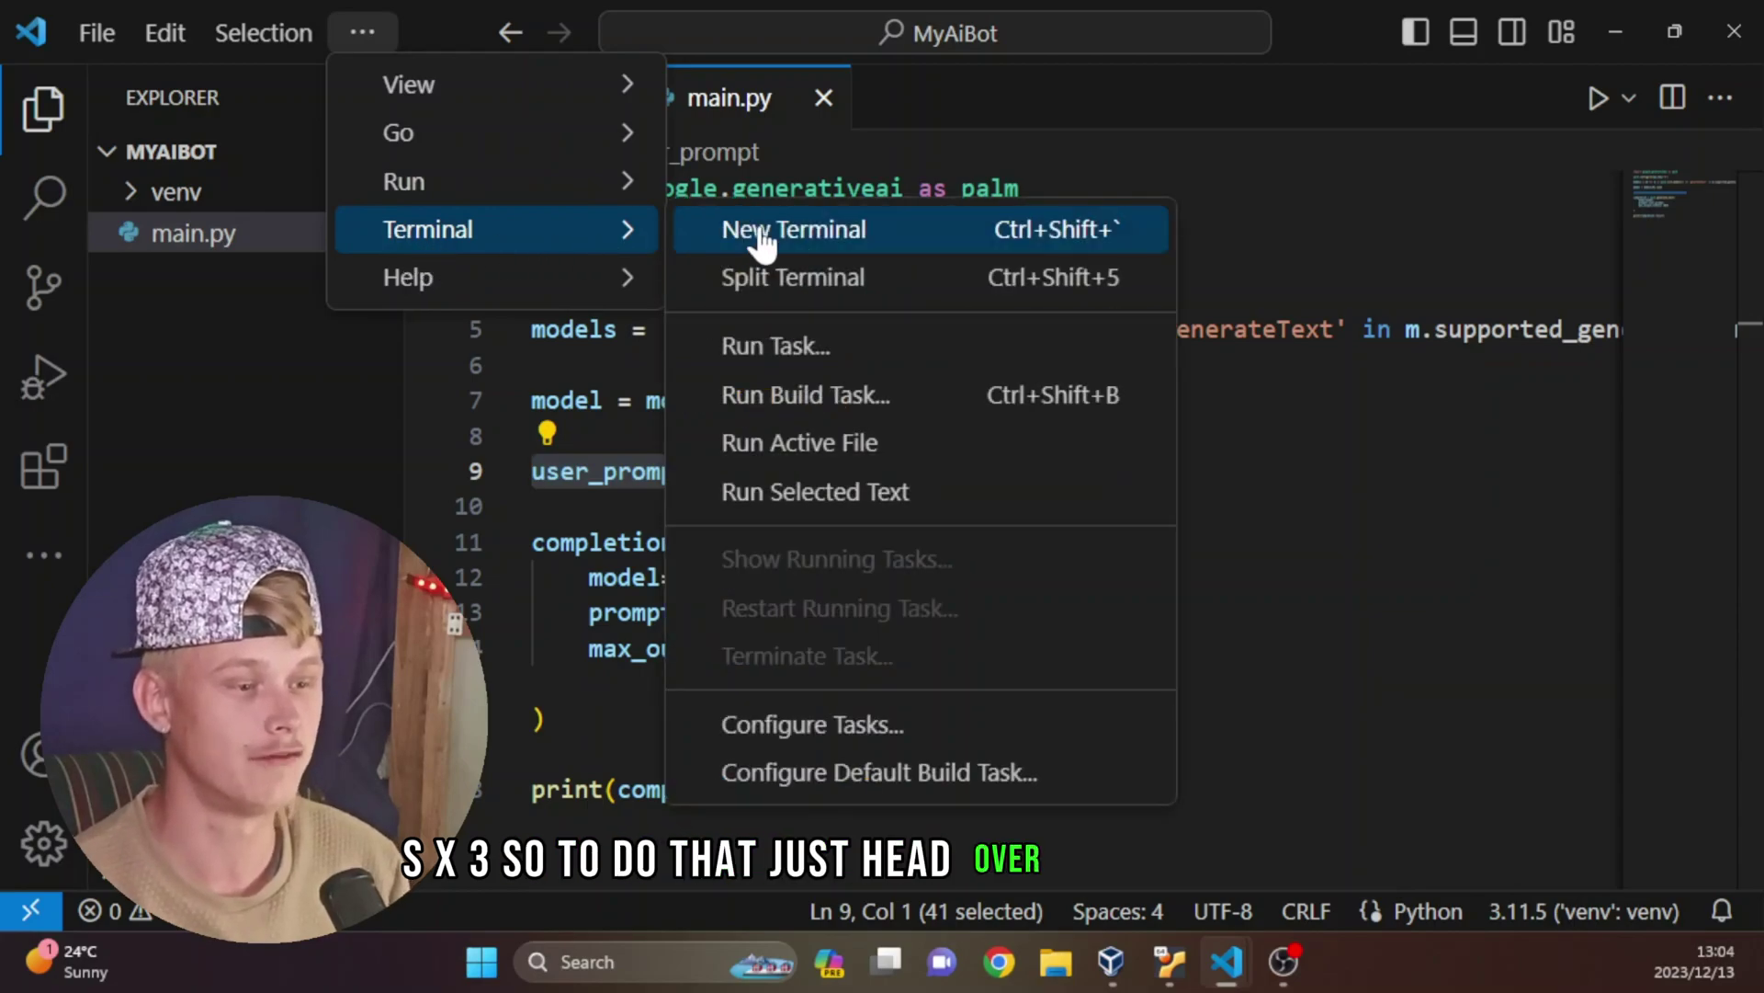
left_click(773, 230)
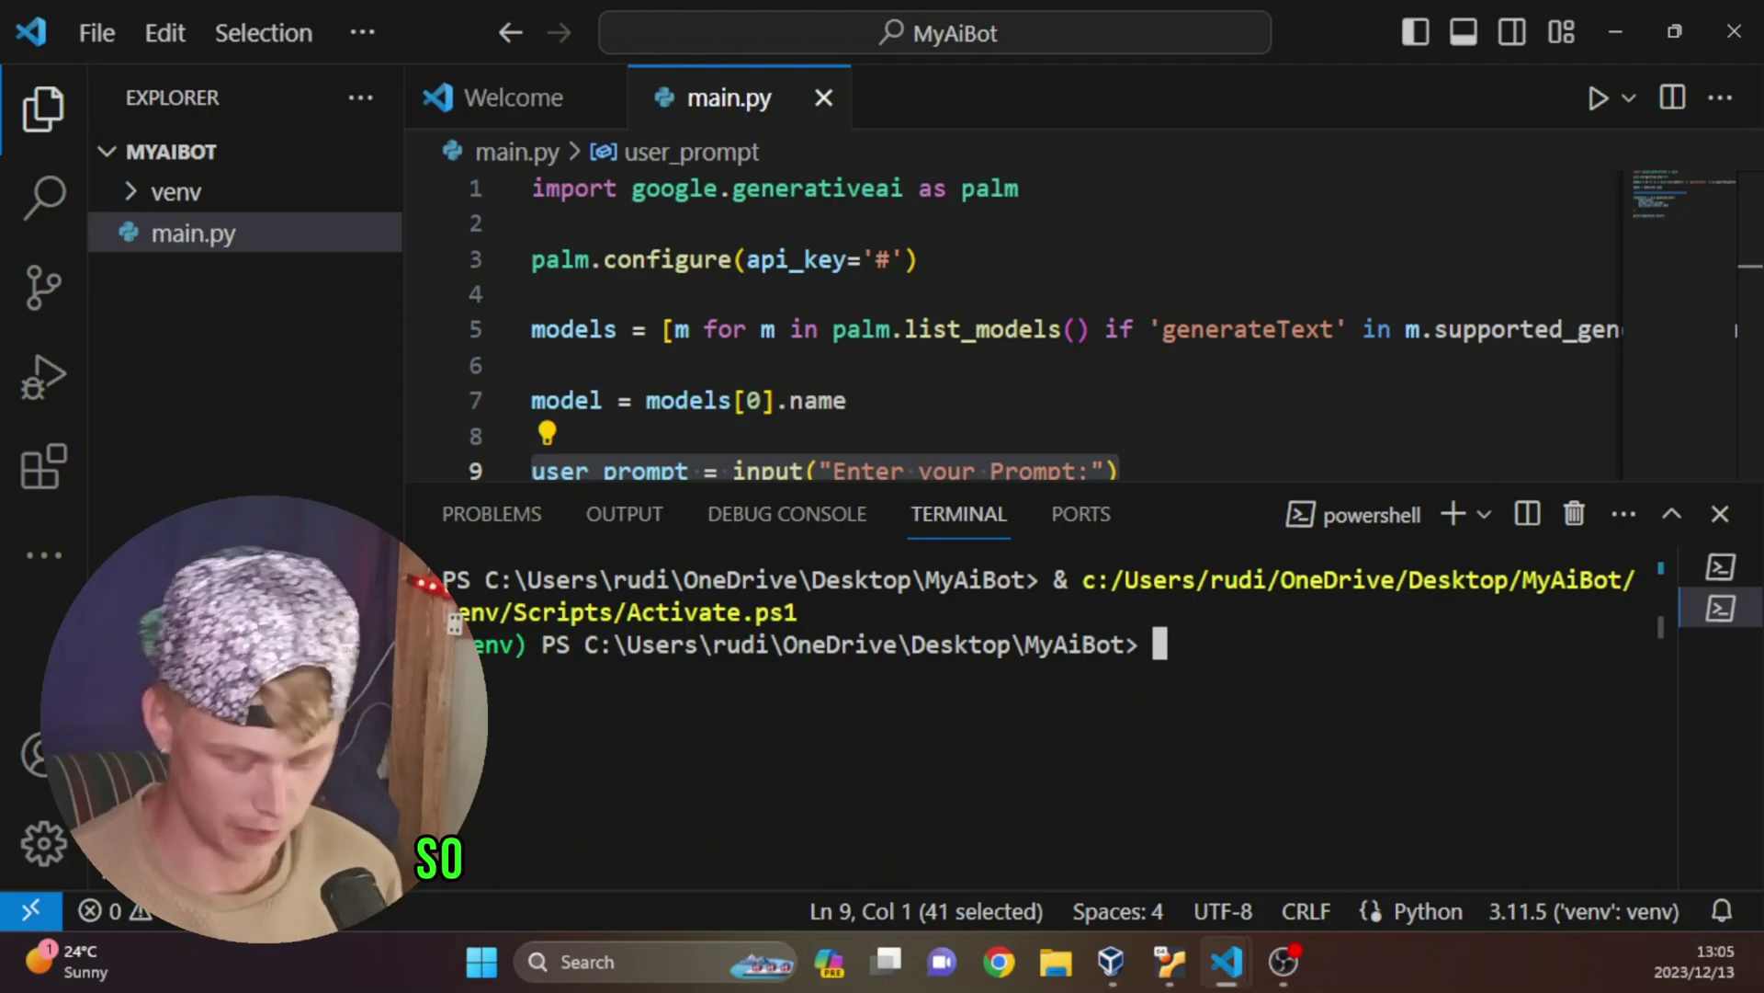
type("pip ")
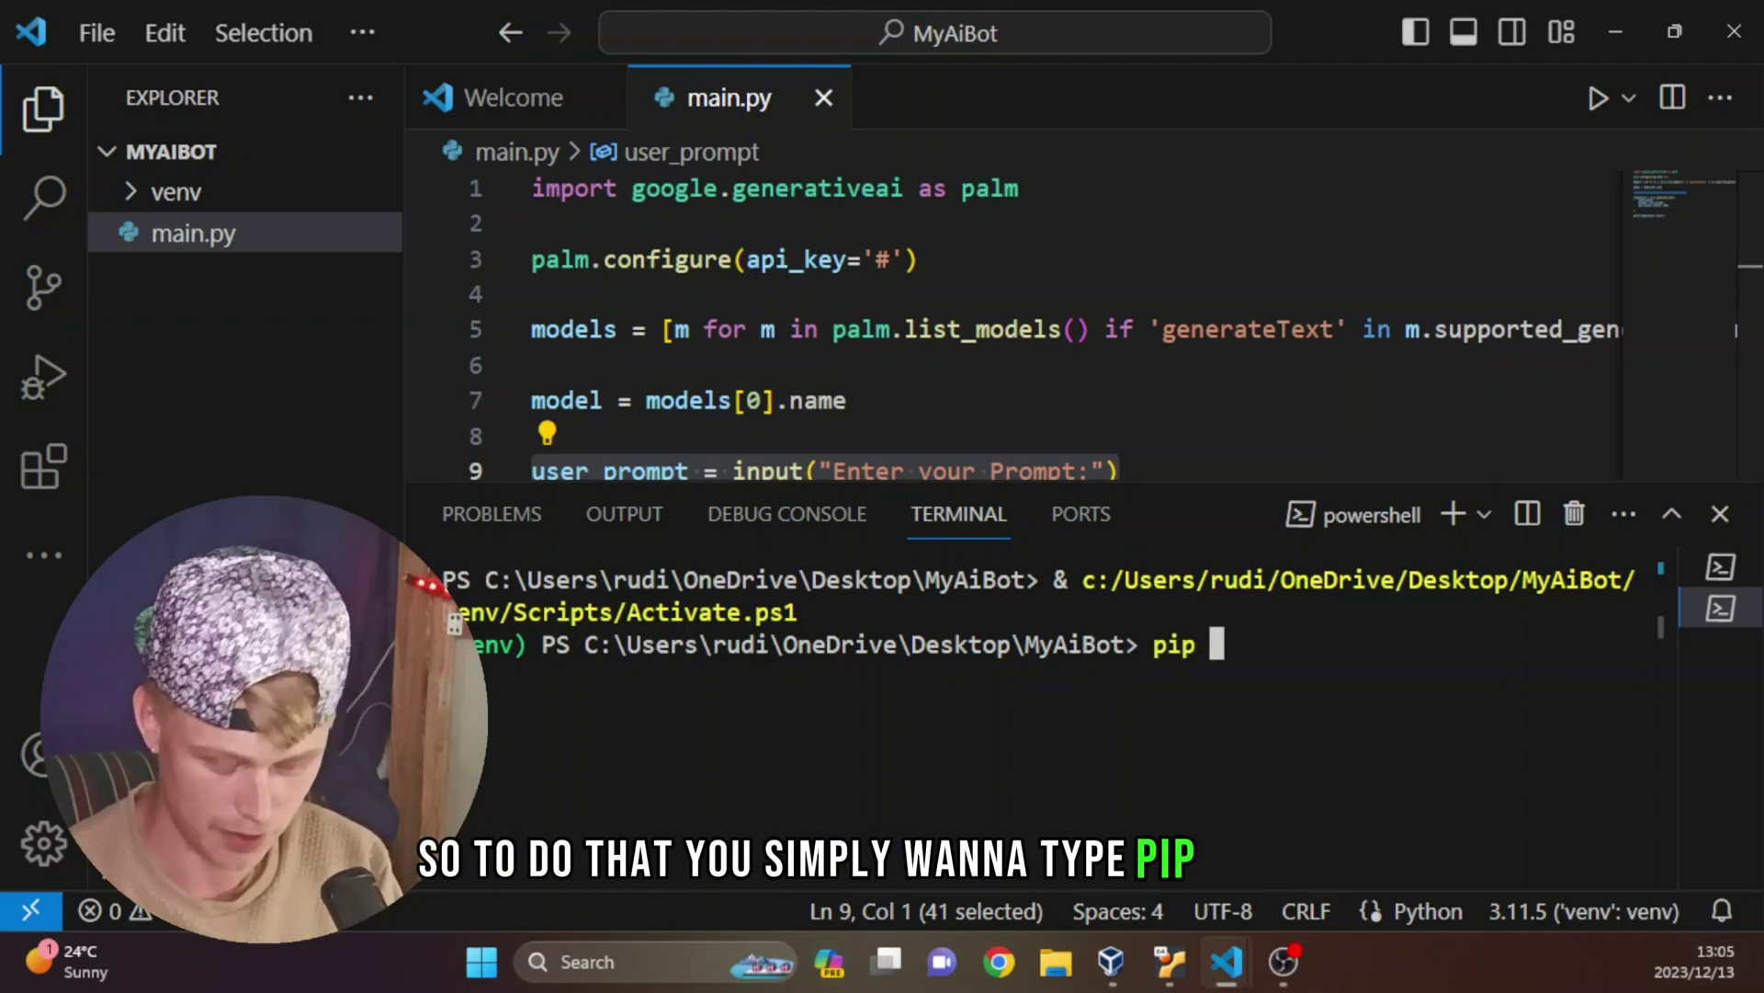
type("install pyttsx3")
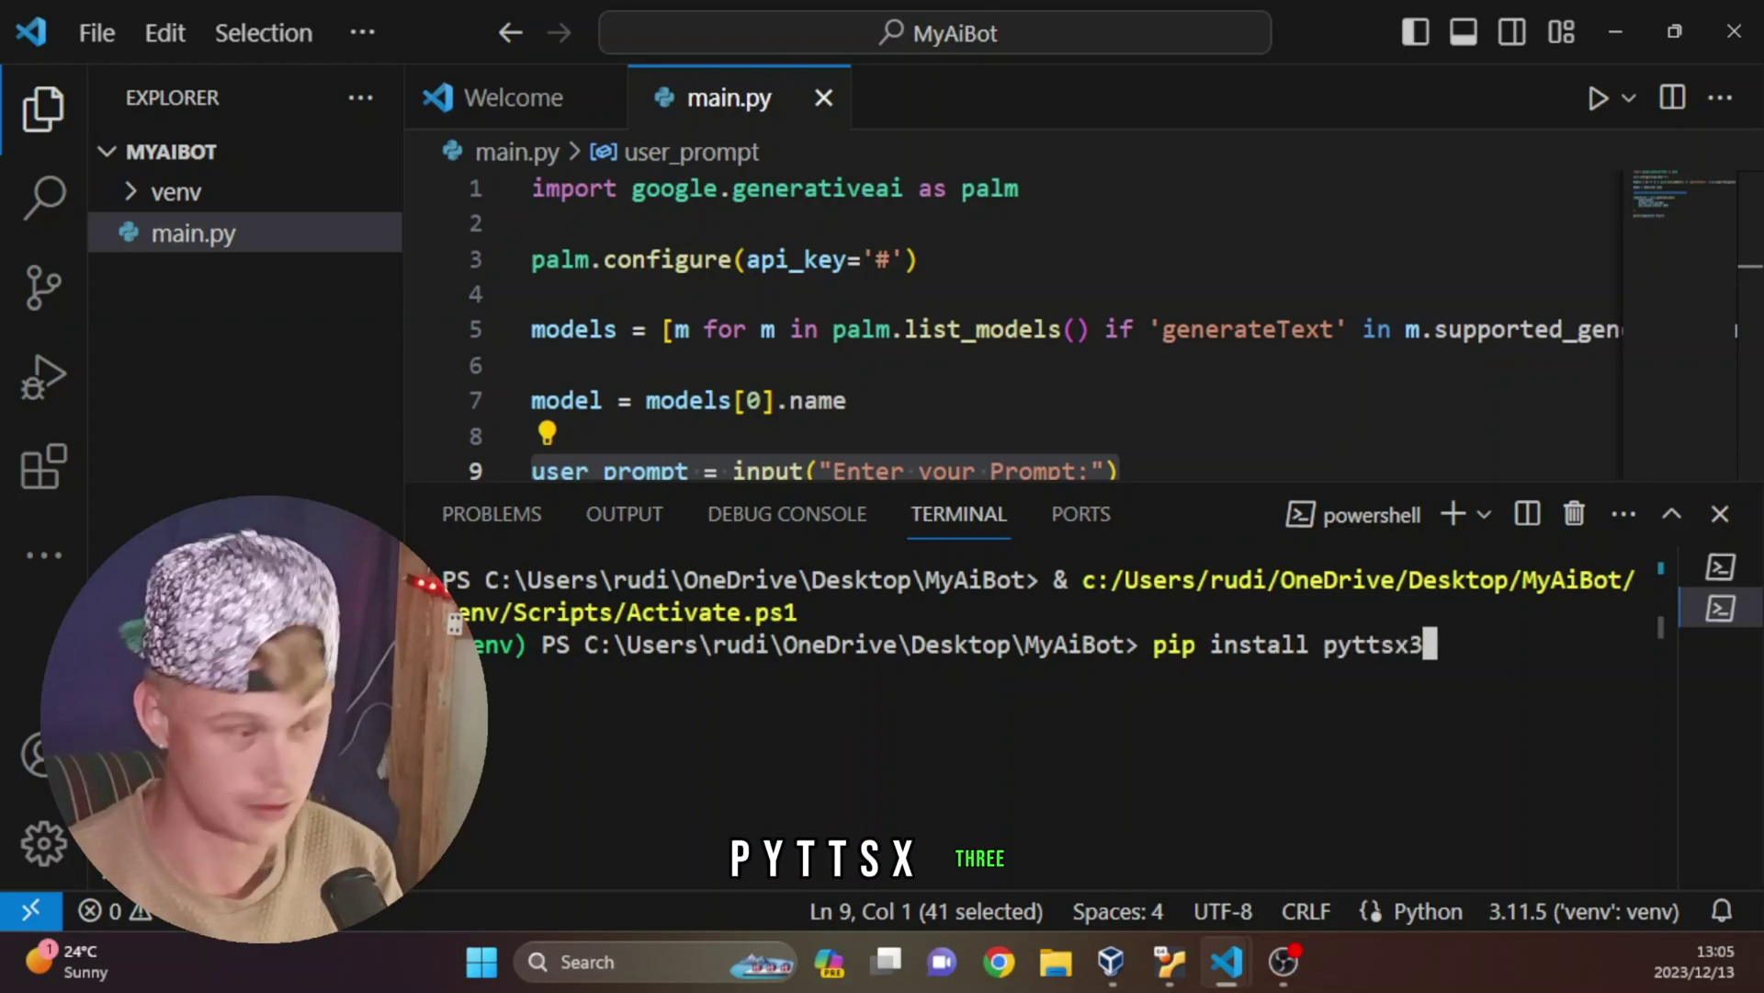
key("Return")
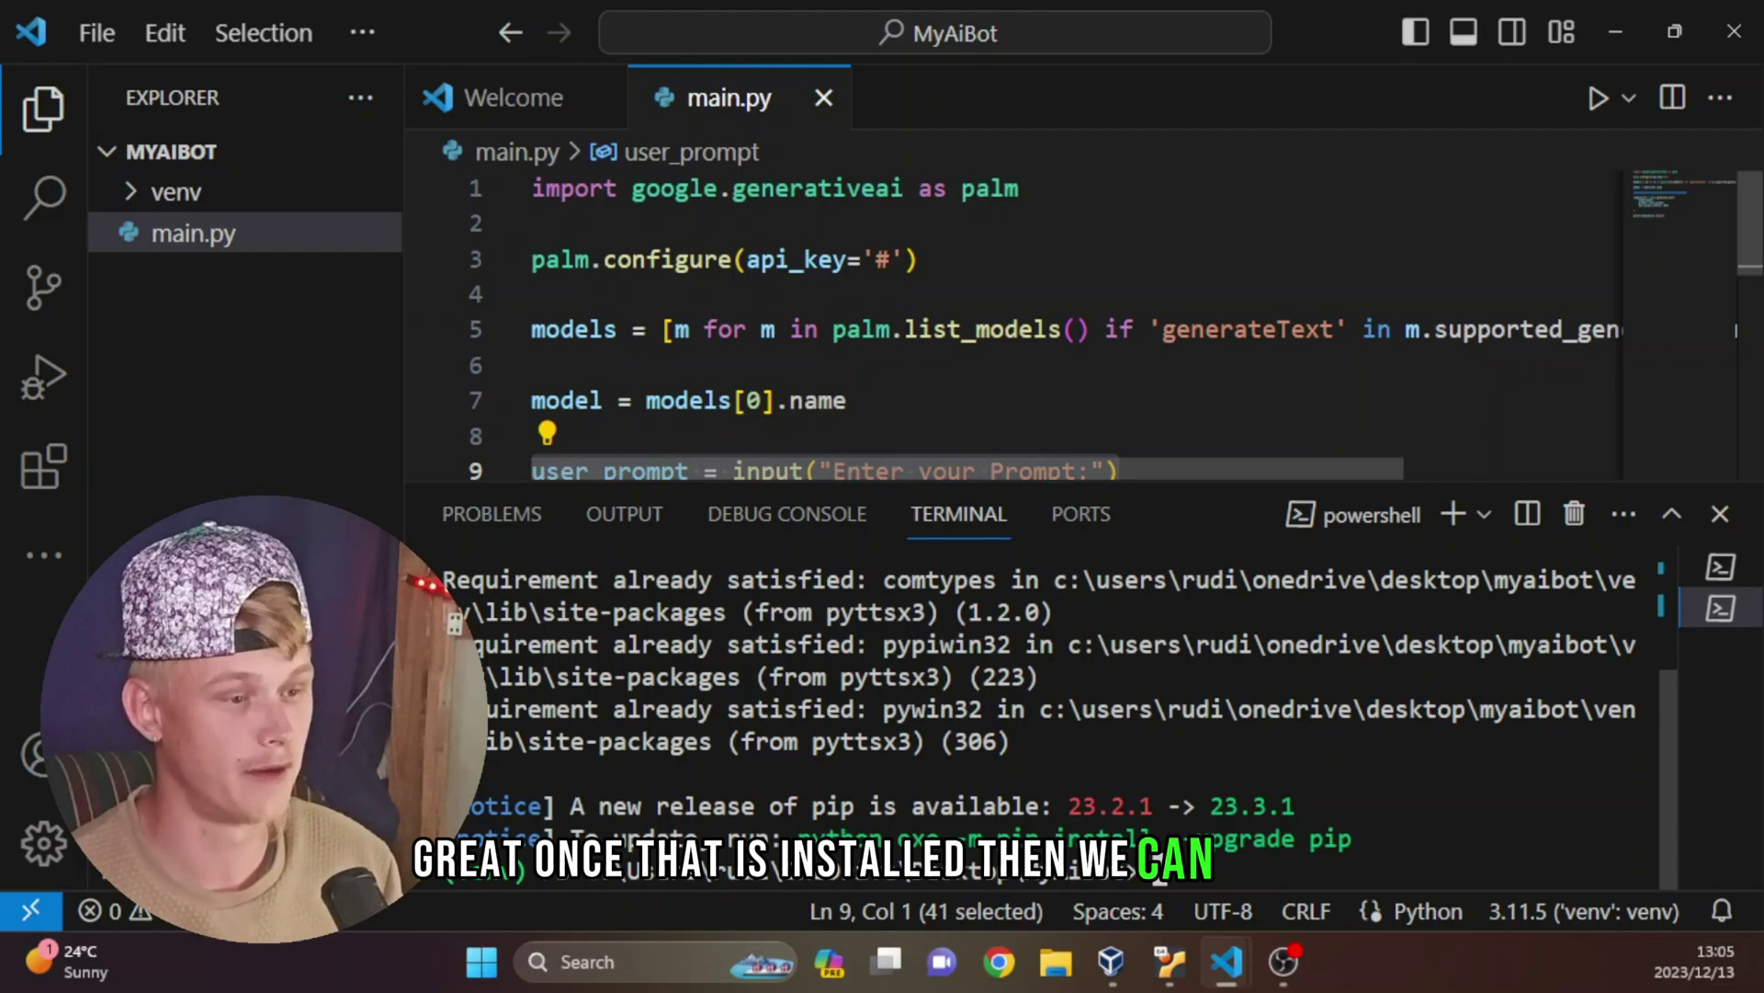
Add 'import pyttsx3' on line 2 below the first import and close the terminal panel.
left_click(1049, 189)
key("Return")
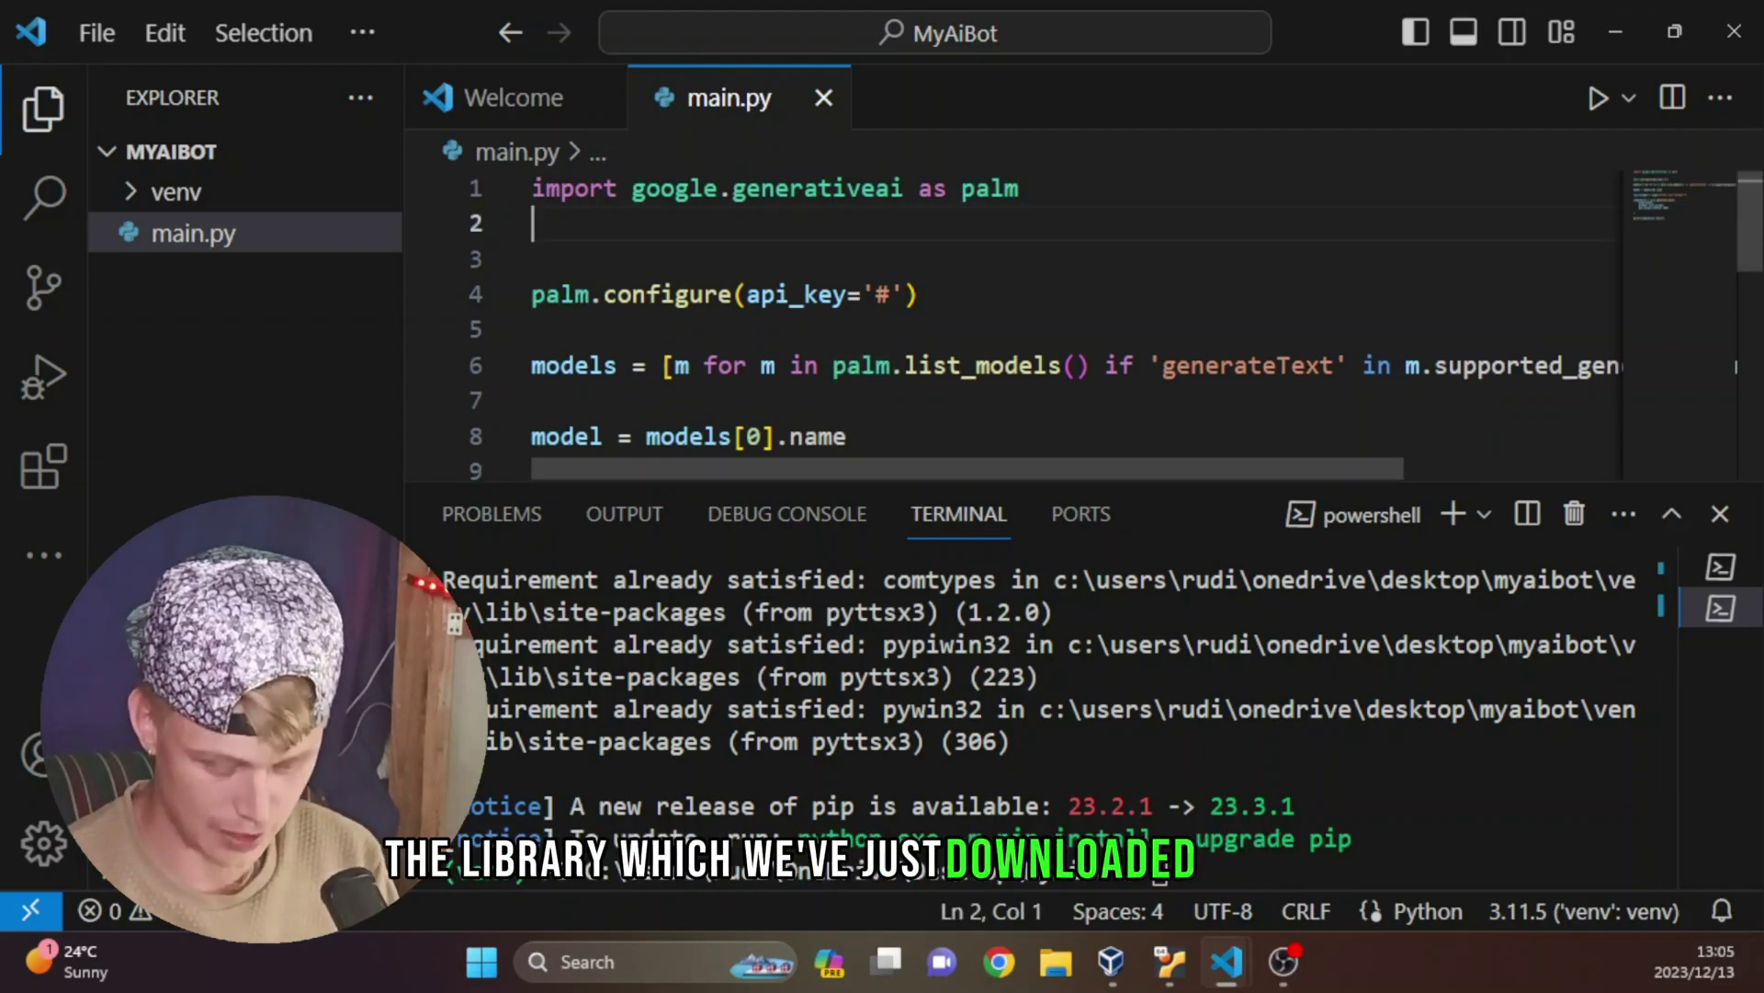
type("import ")
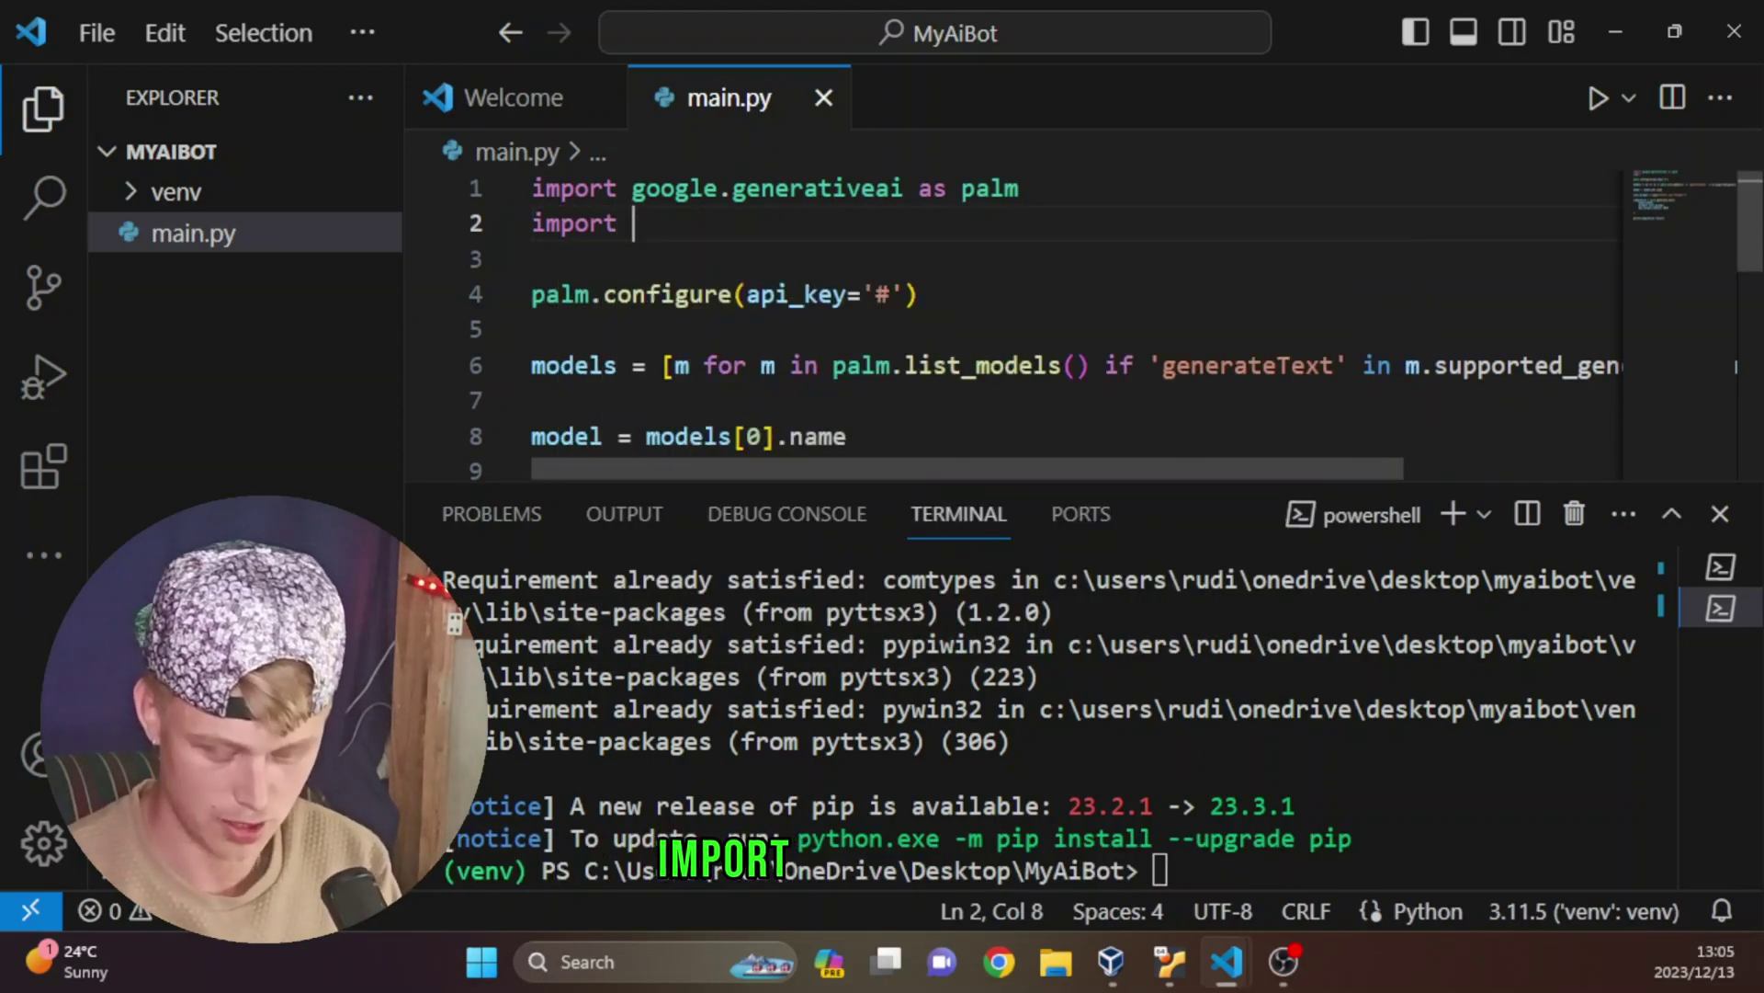
type("pyttsx3")
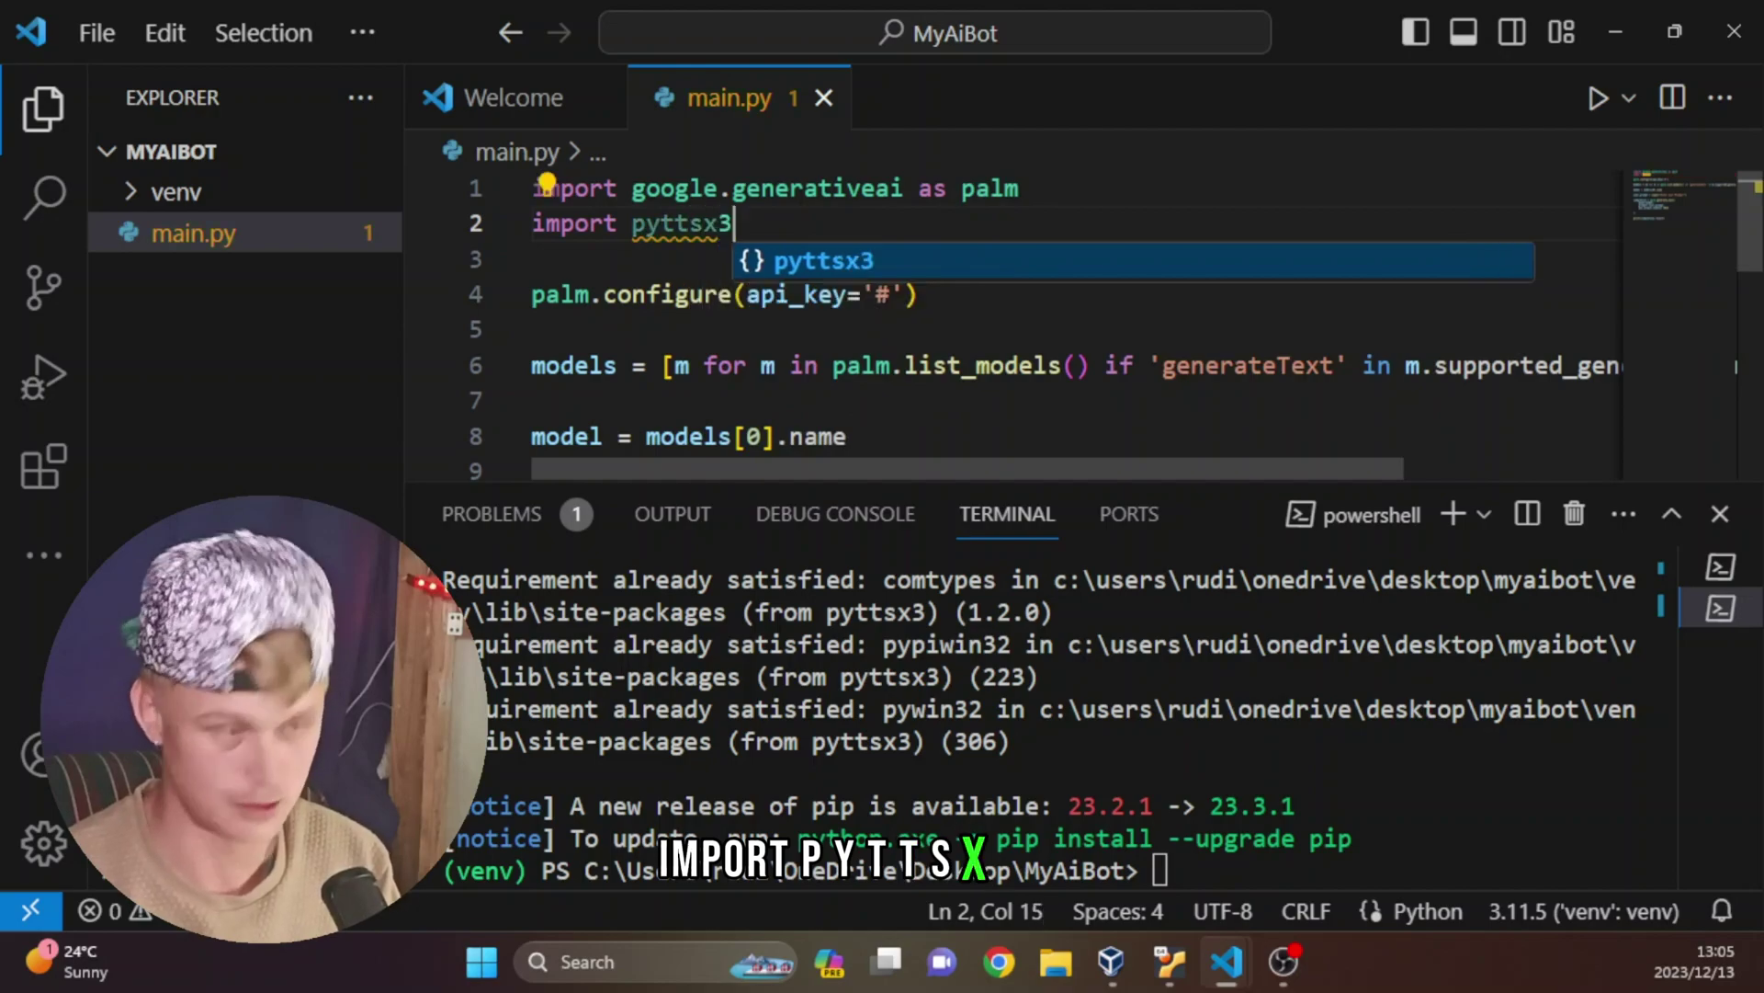
left_click(1718, 513)
scroll(883, 415, "down", 3)
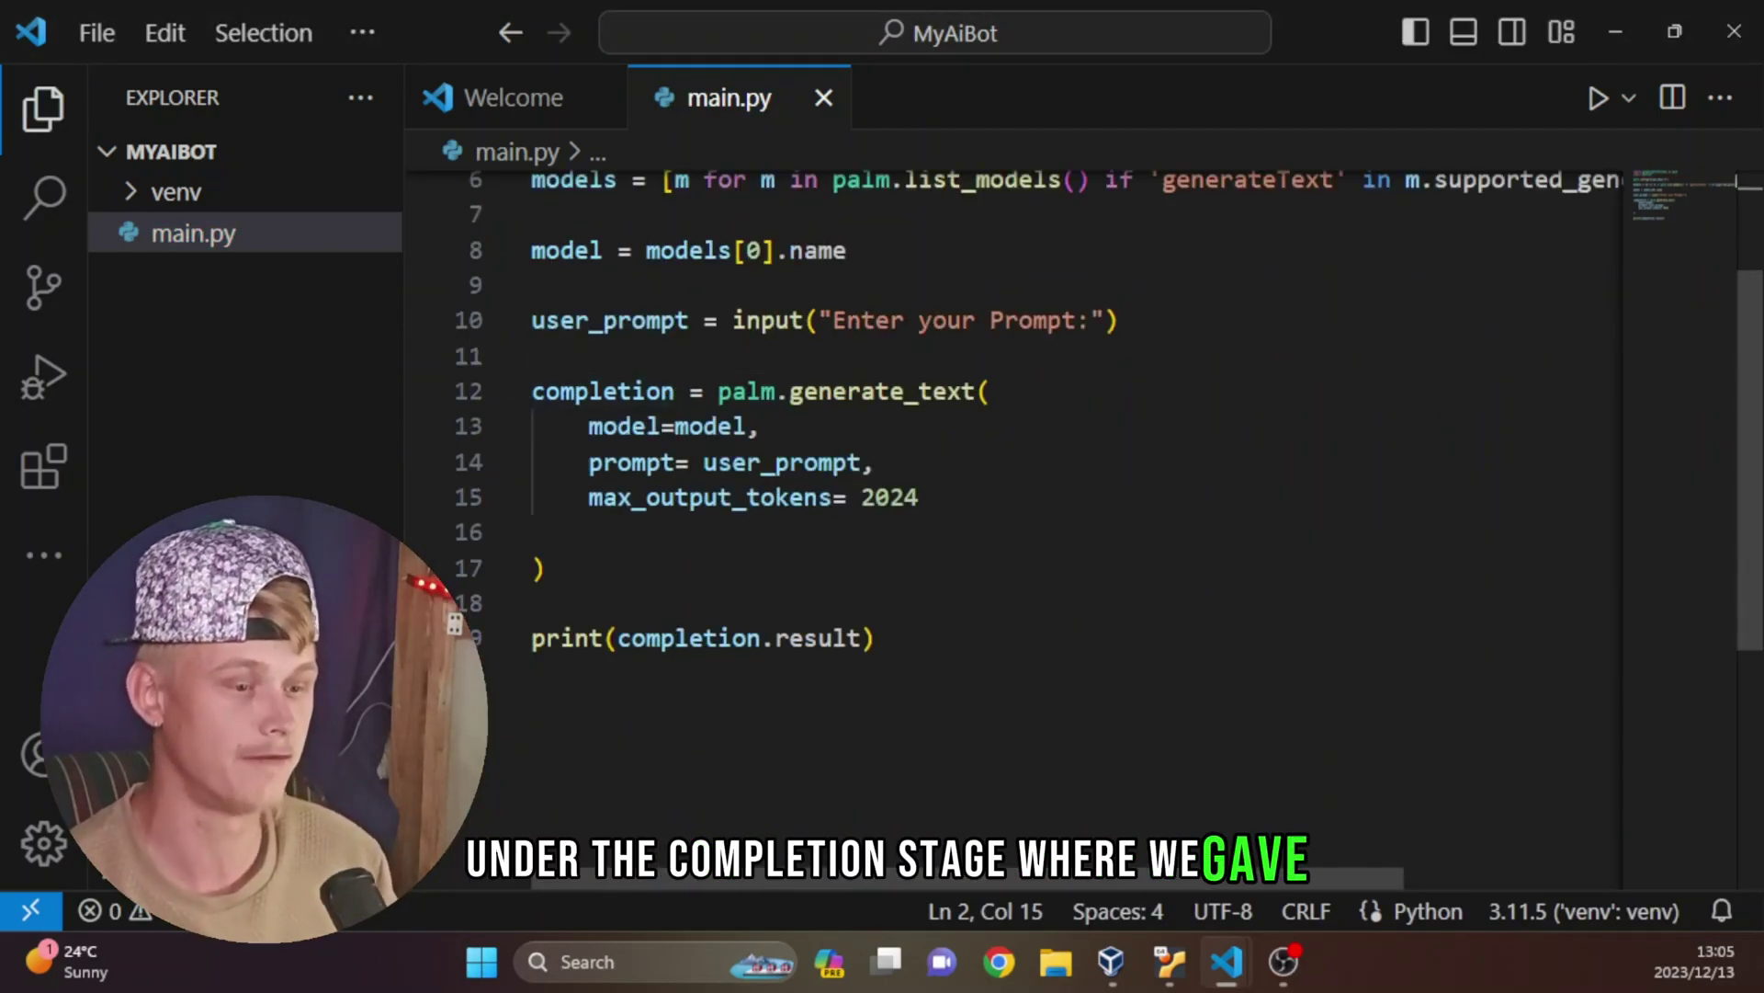
Add blank lines around the print statement for the tts_engine speech code, fixing a typo.
double_click(628, 427)
left_click(690, 603)
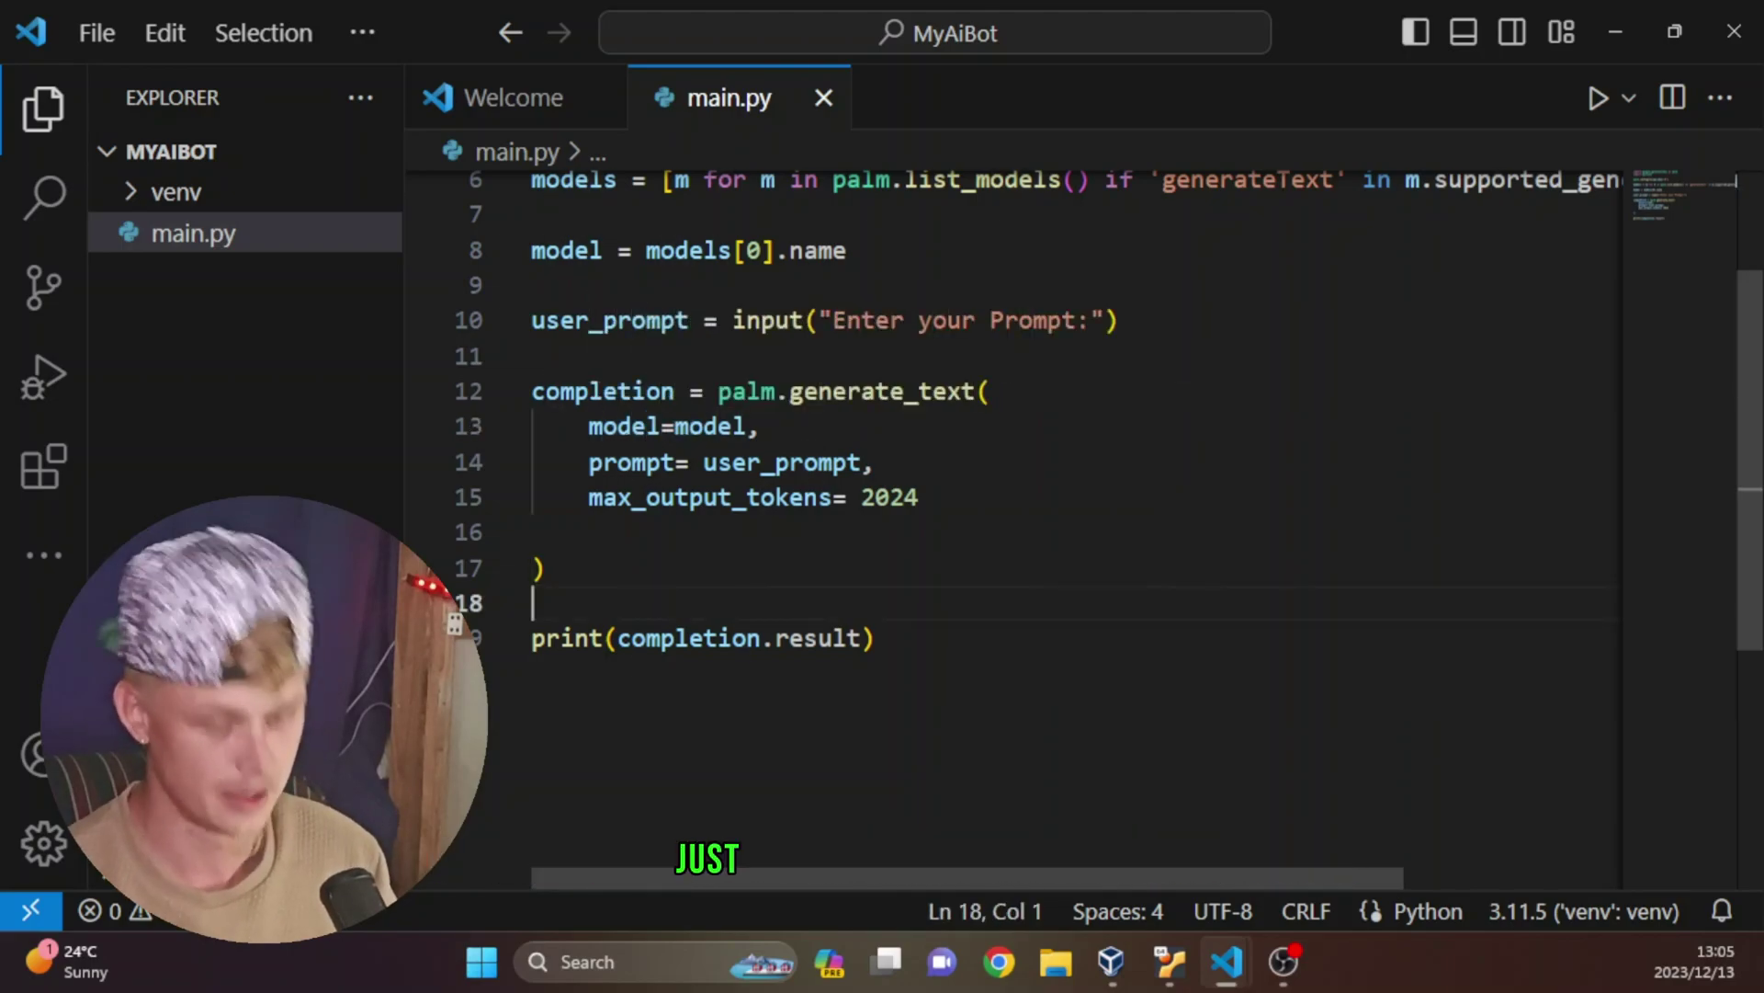
key("Return")
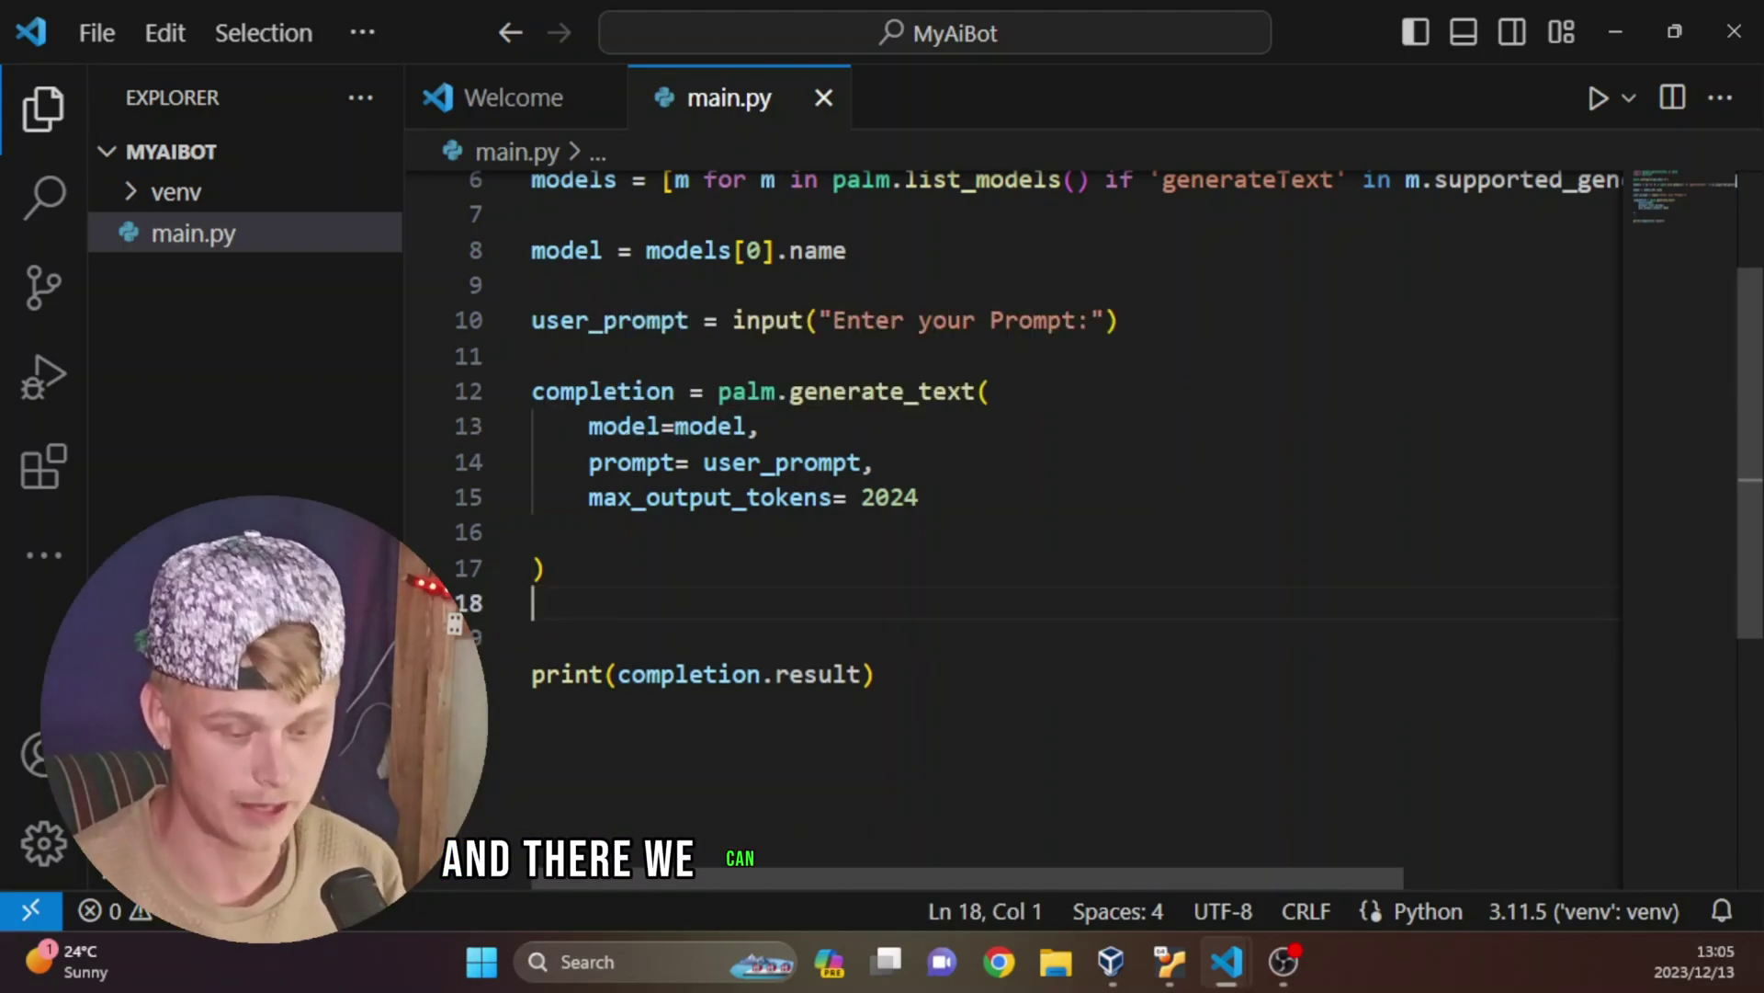
type("tts_")
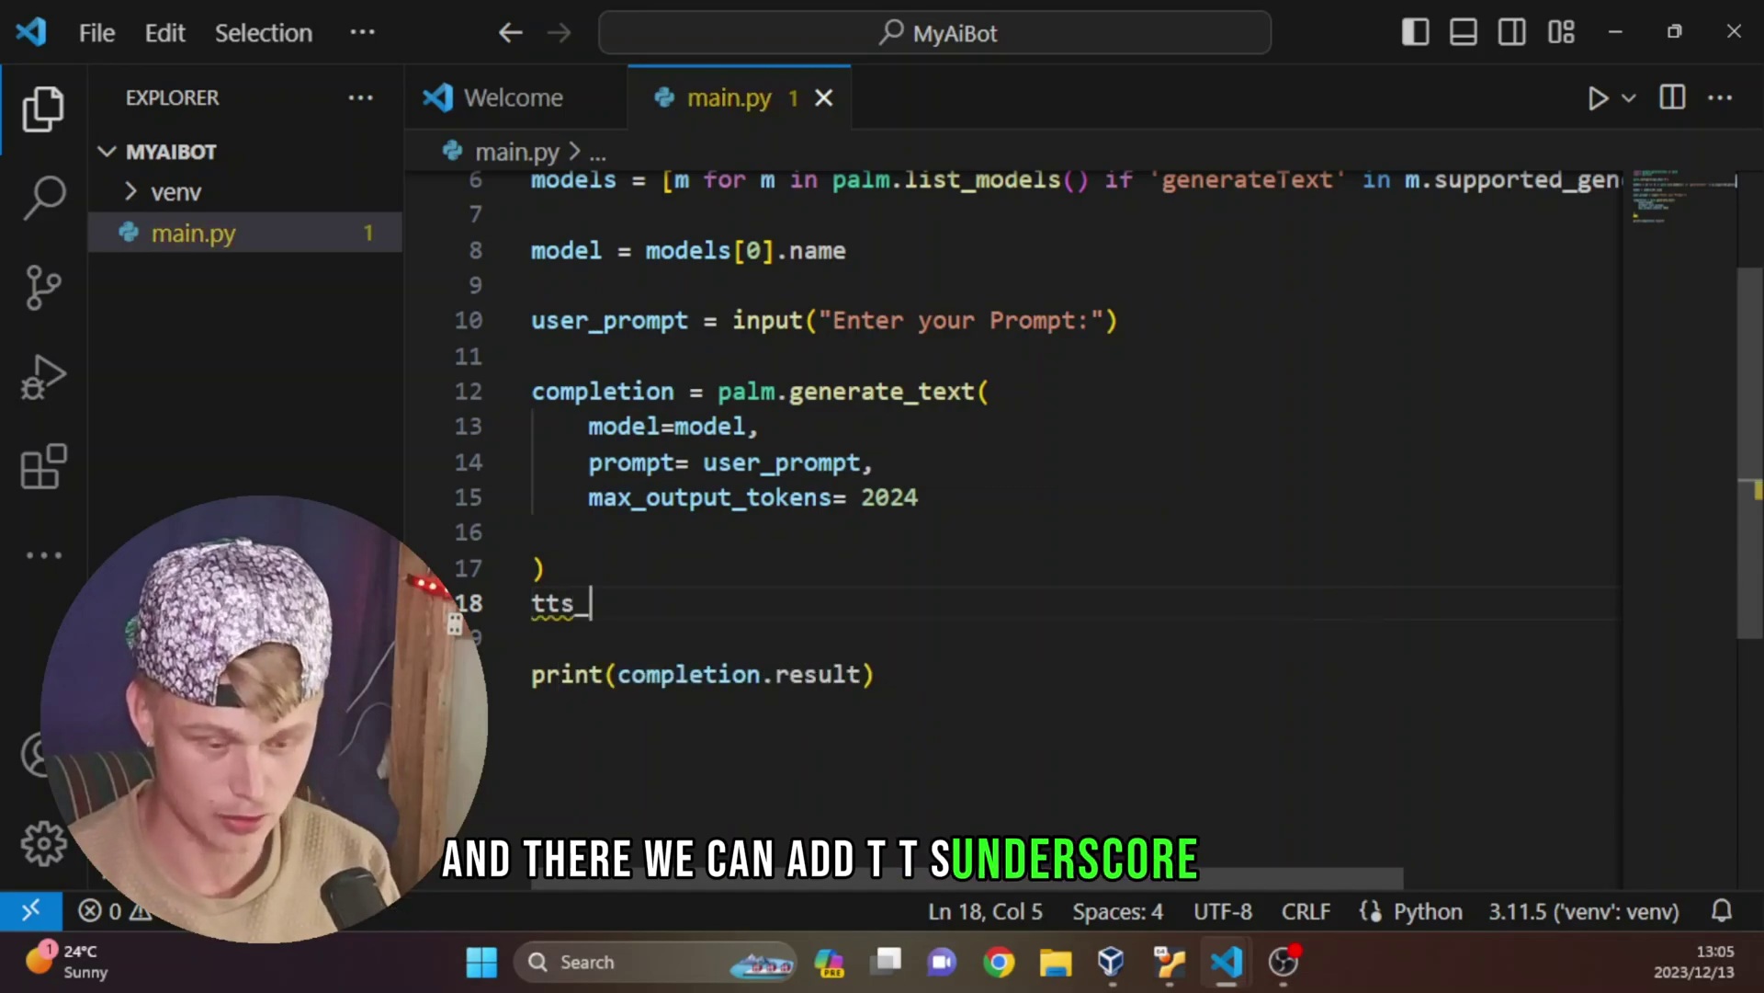
type("engine")
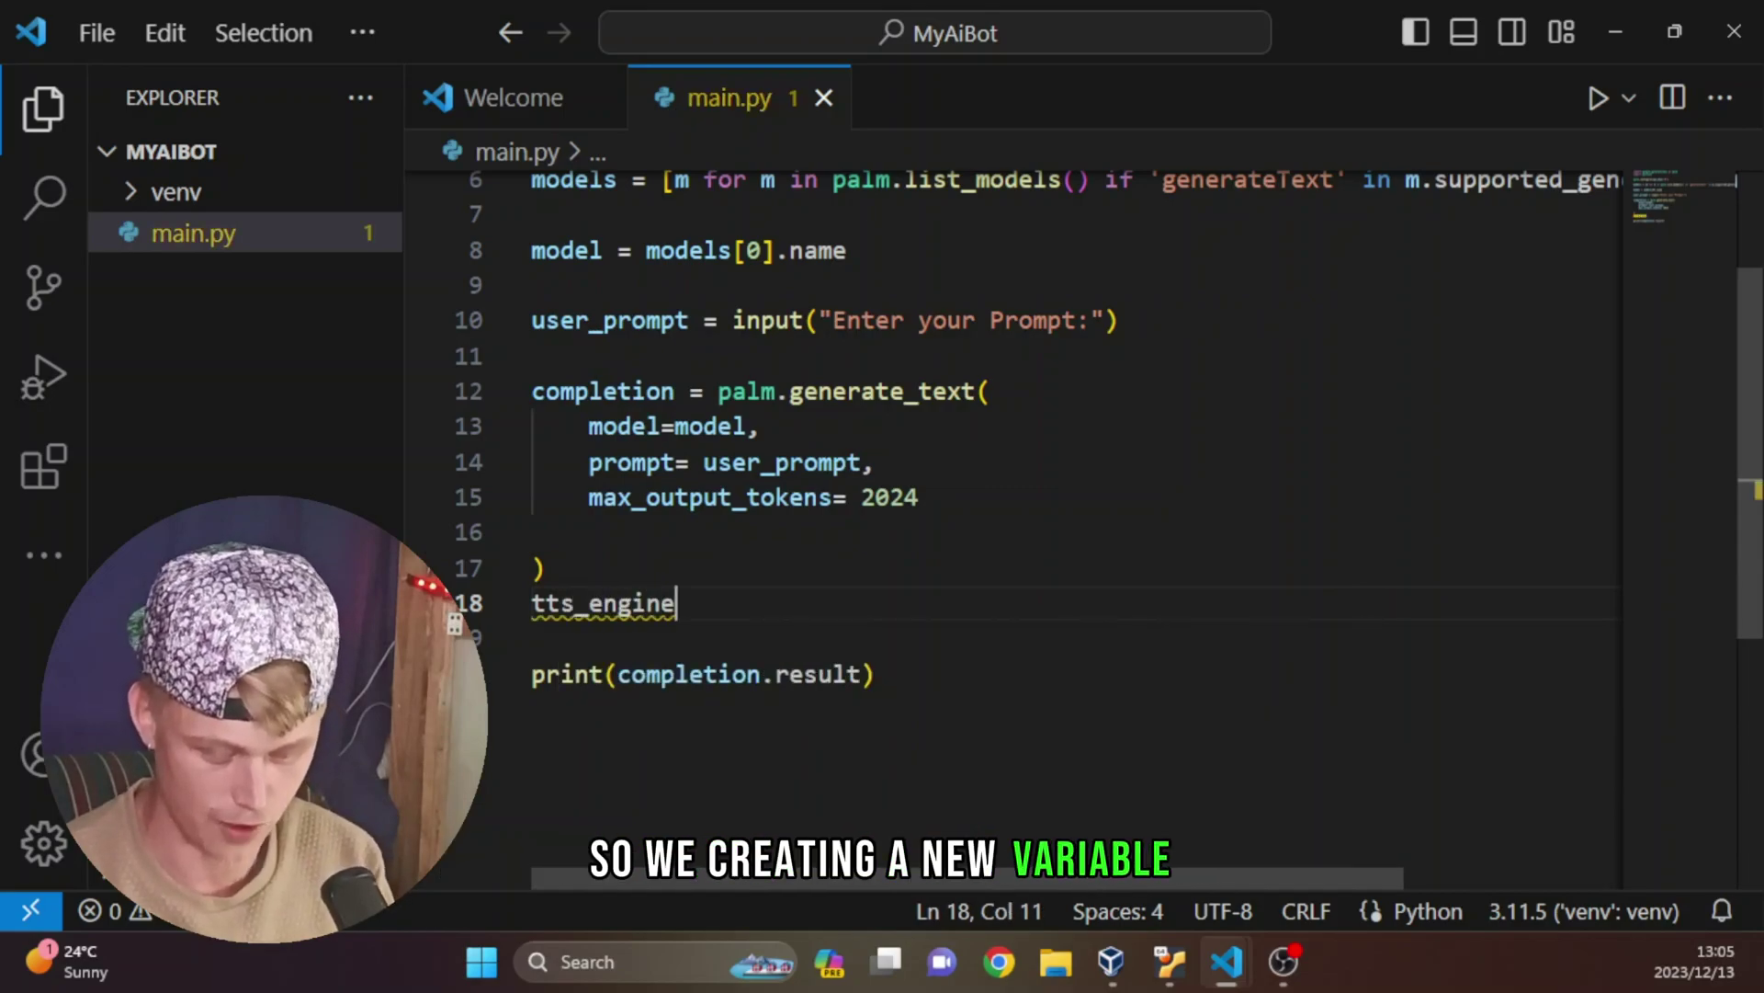
type("= ")
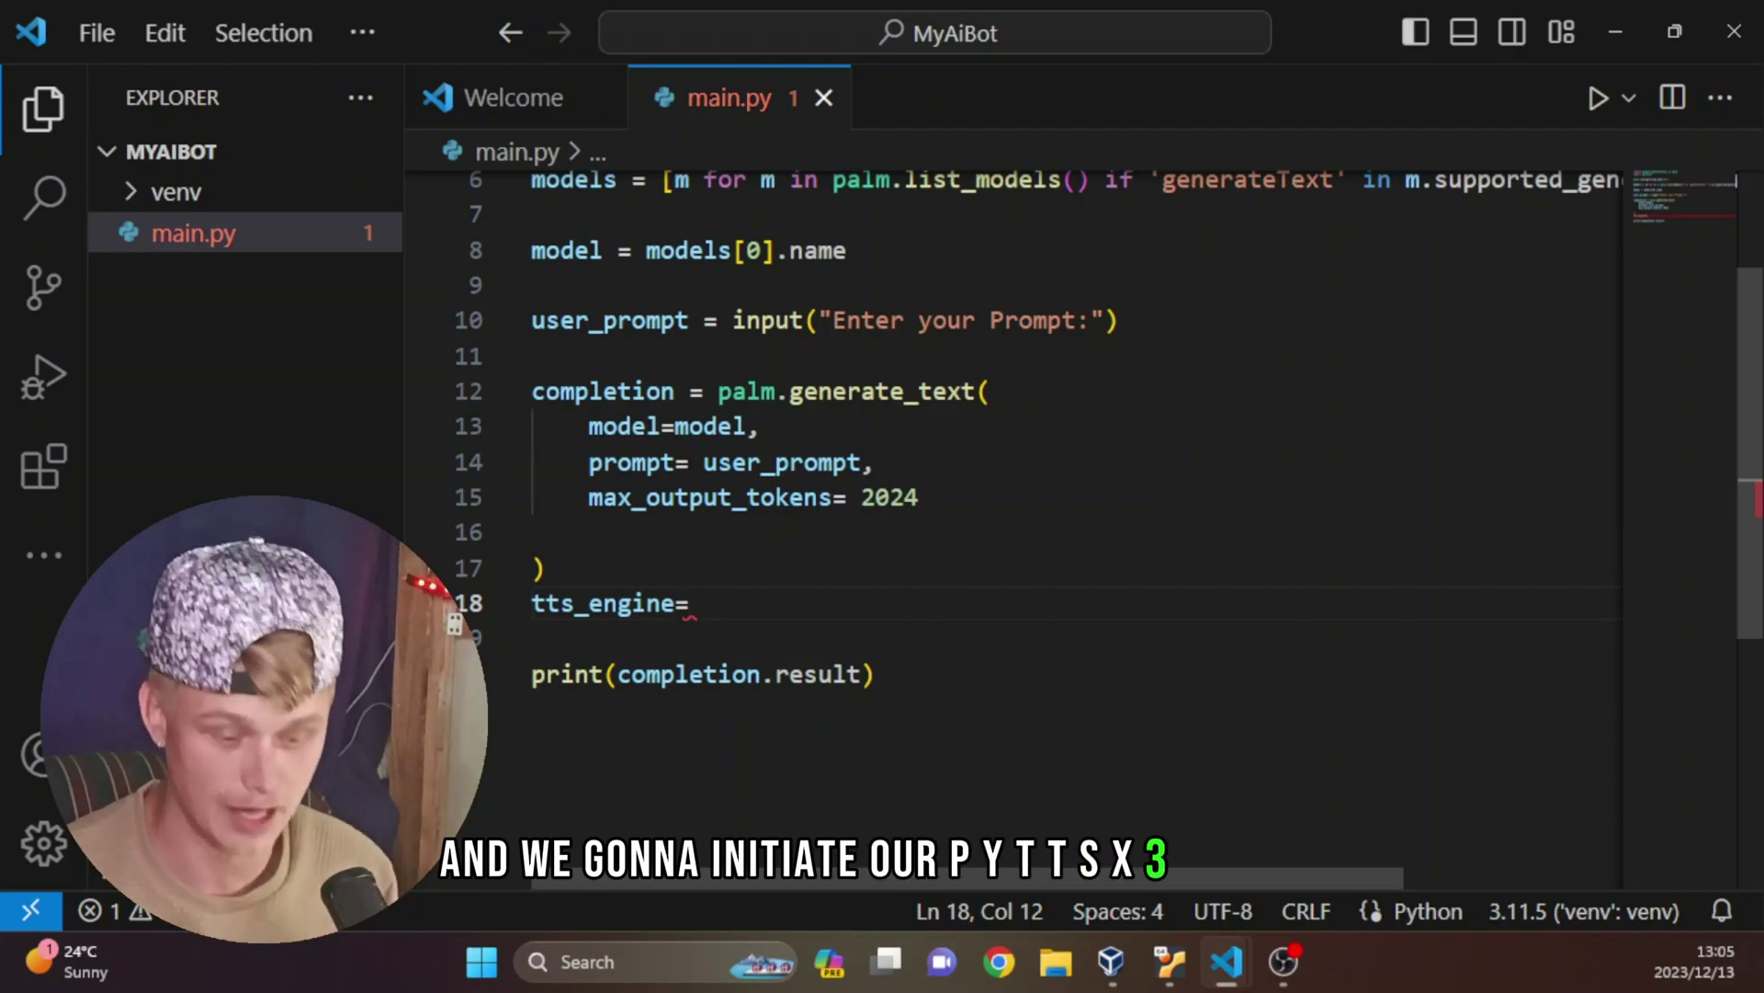
type("py")
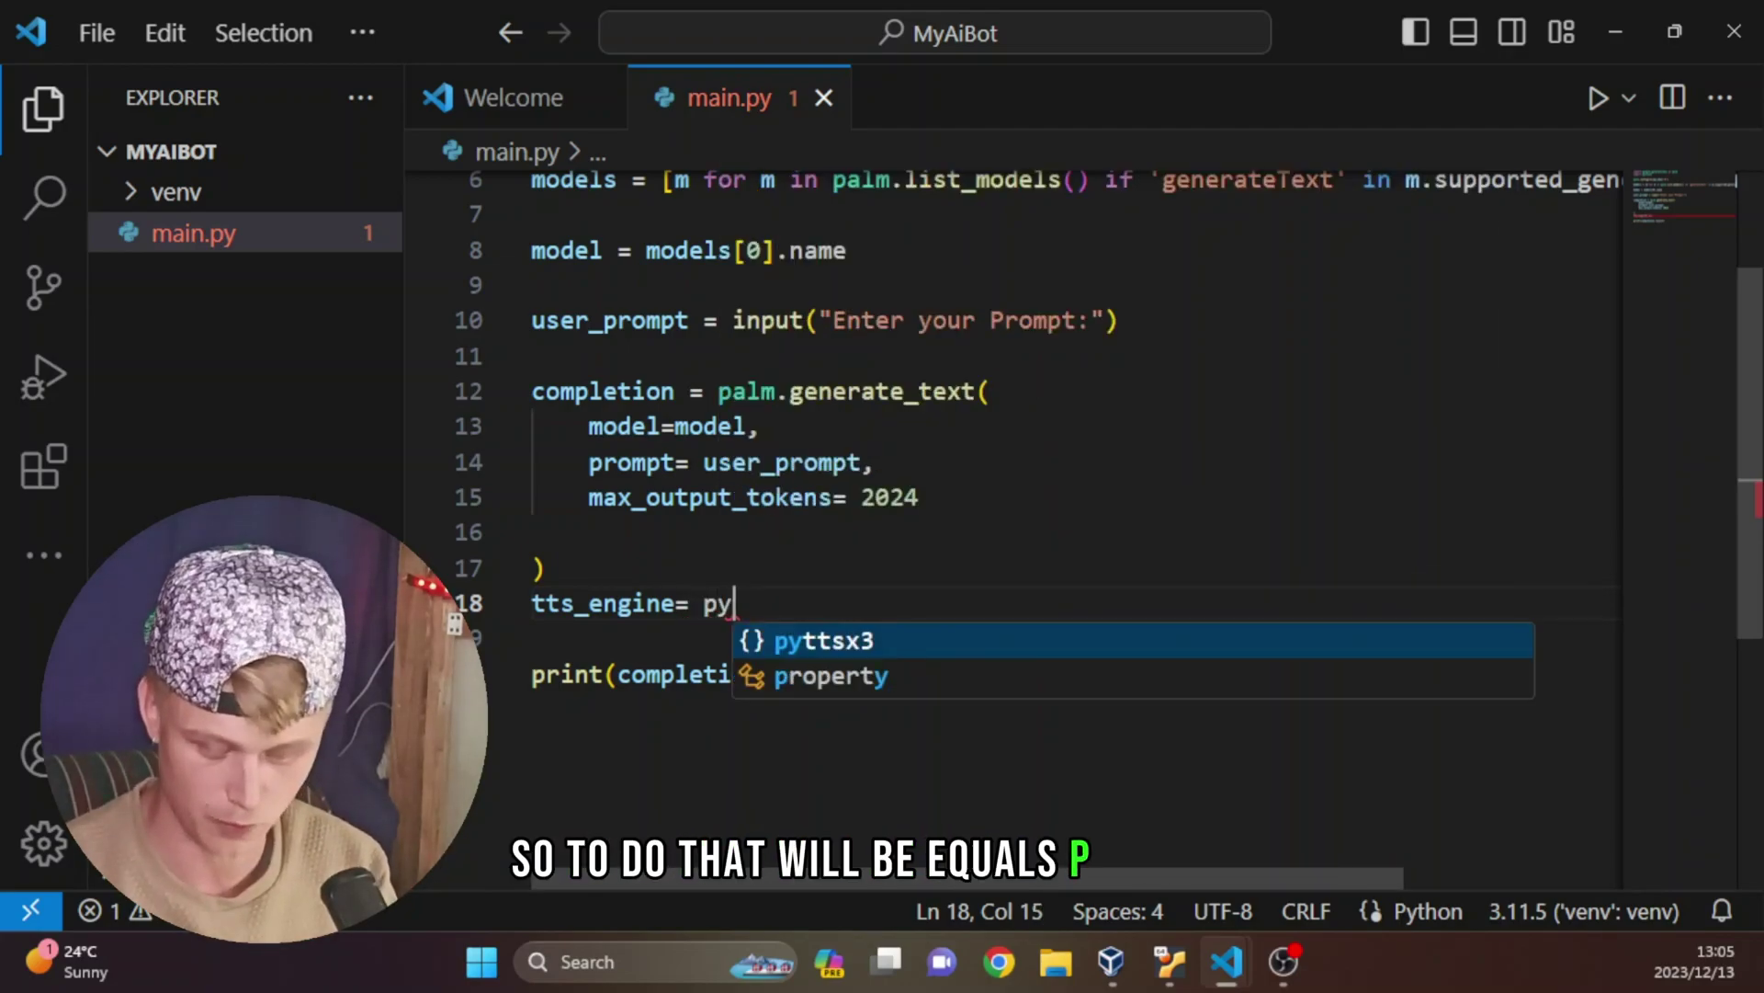
type("ttsx3")
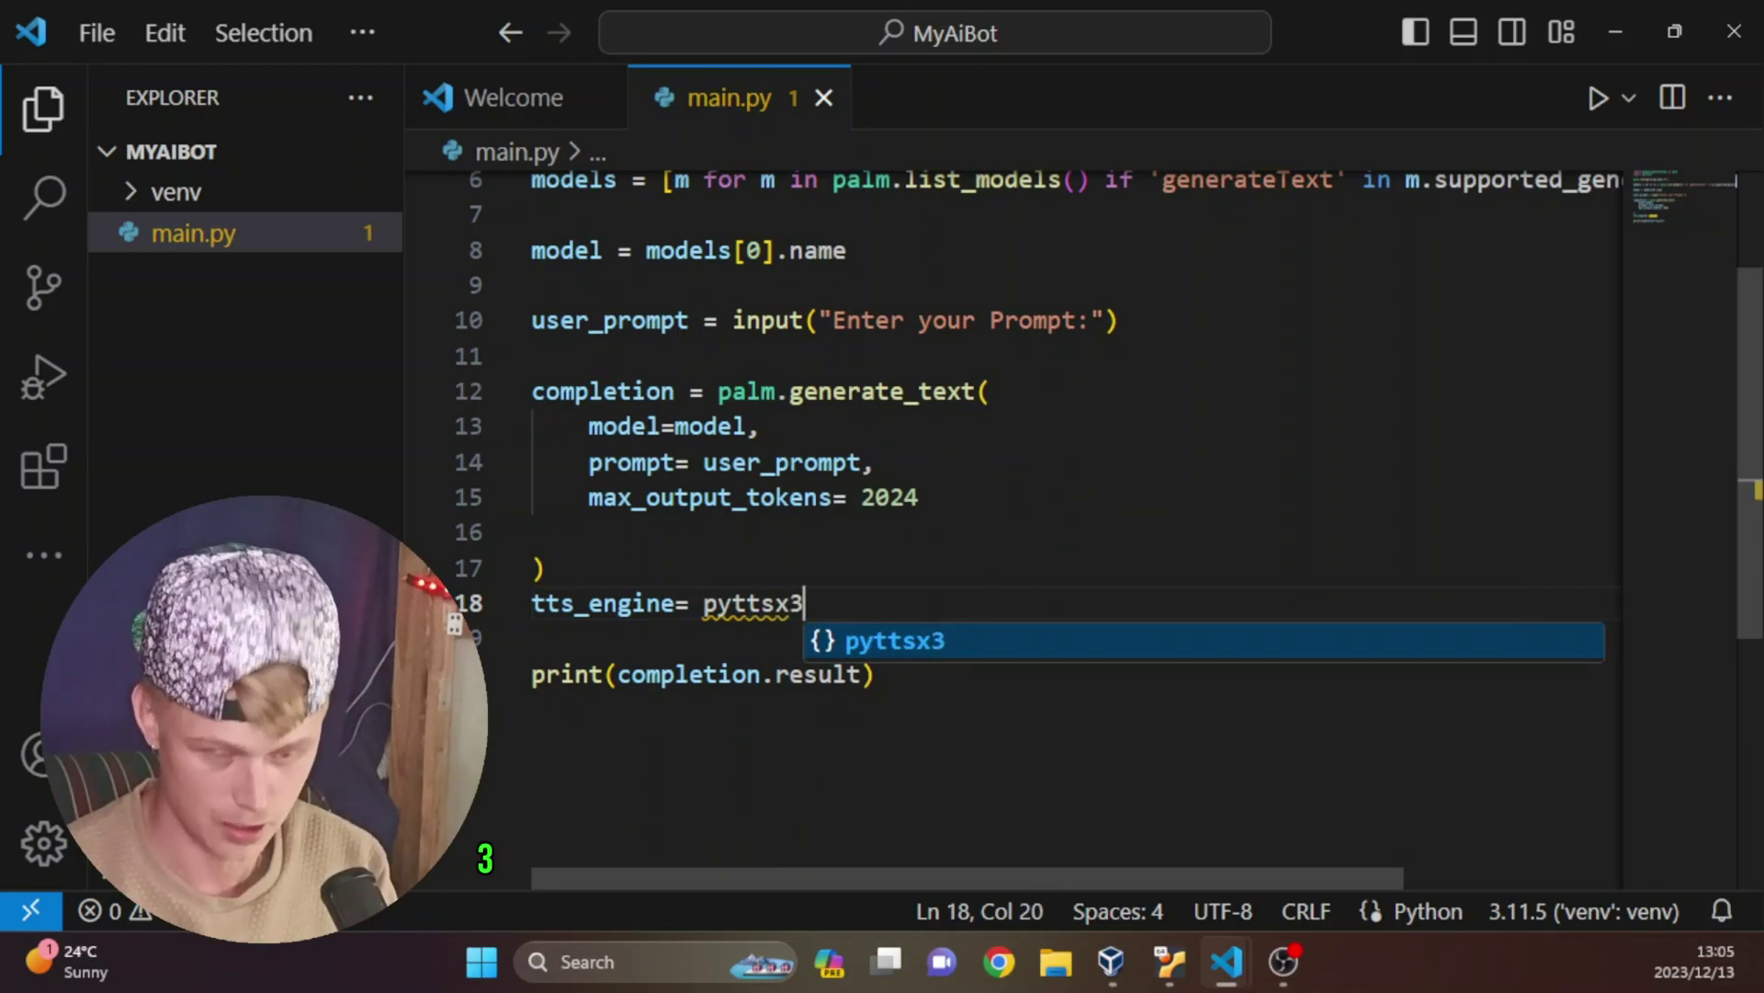
type(".init()")
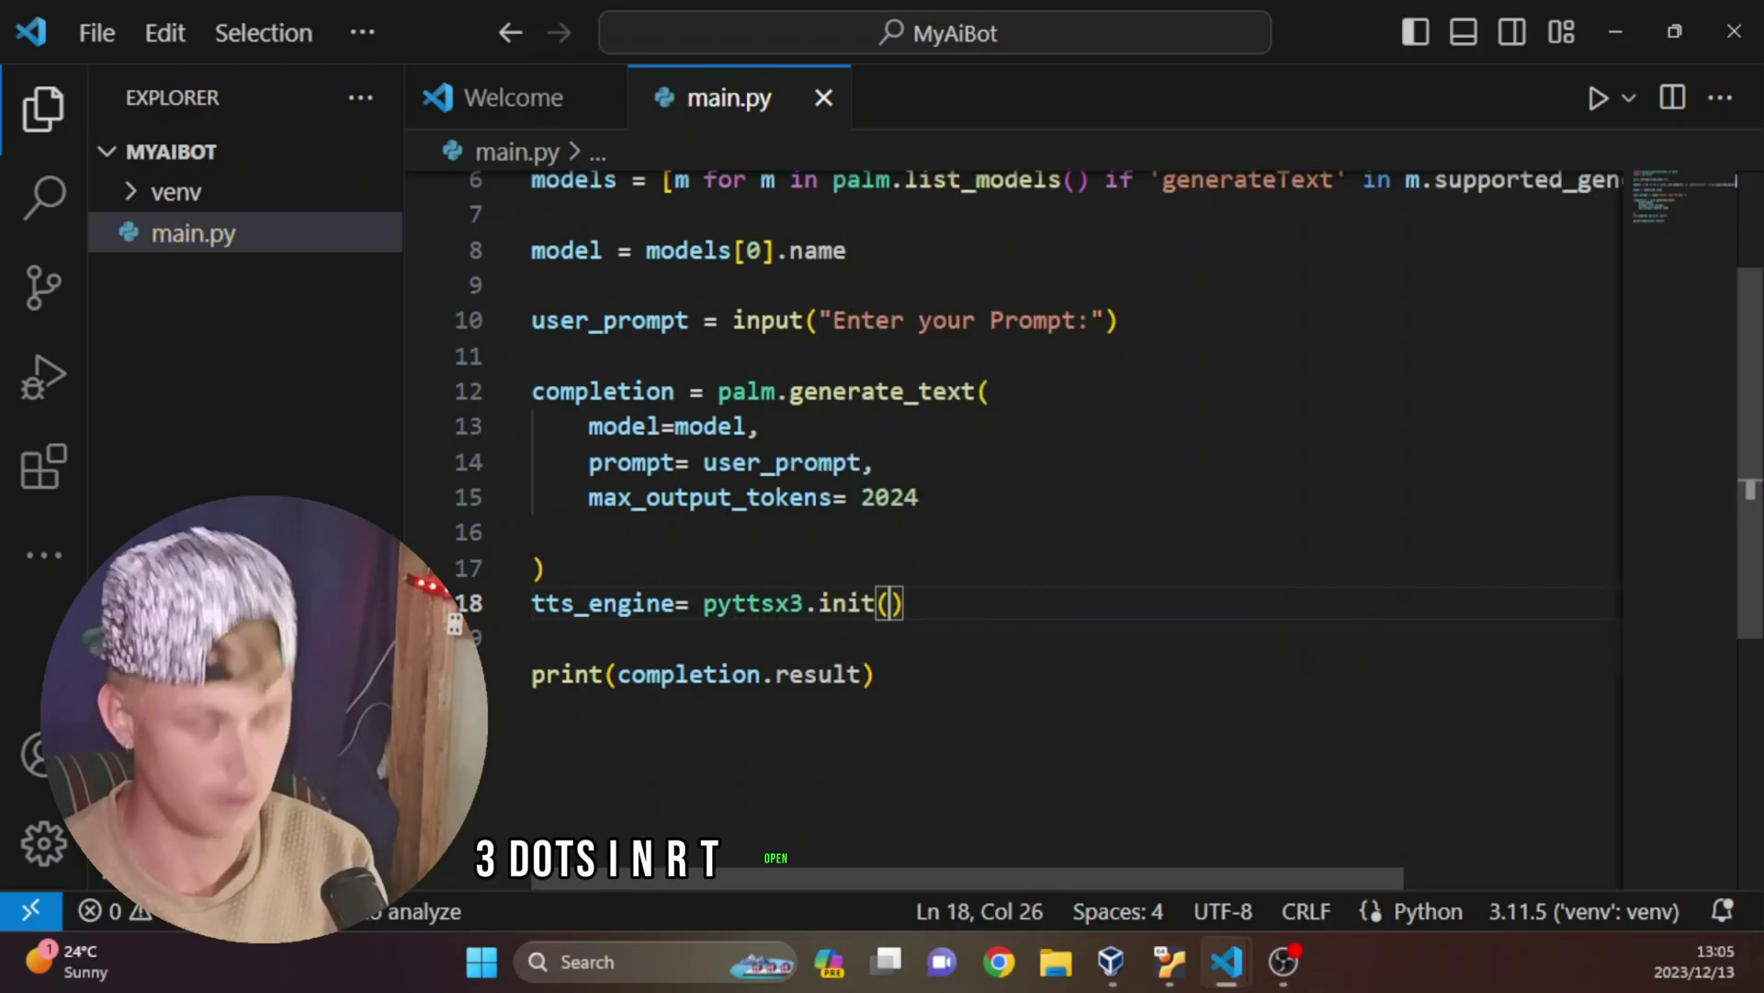
key("Down")
key("Down")
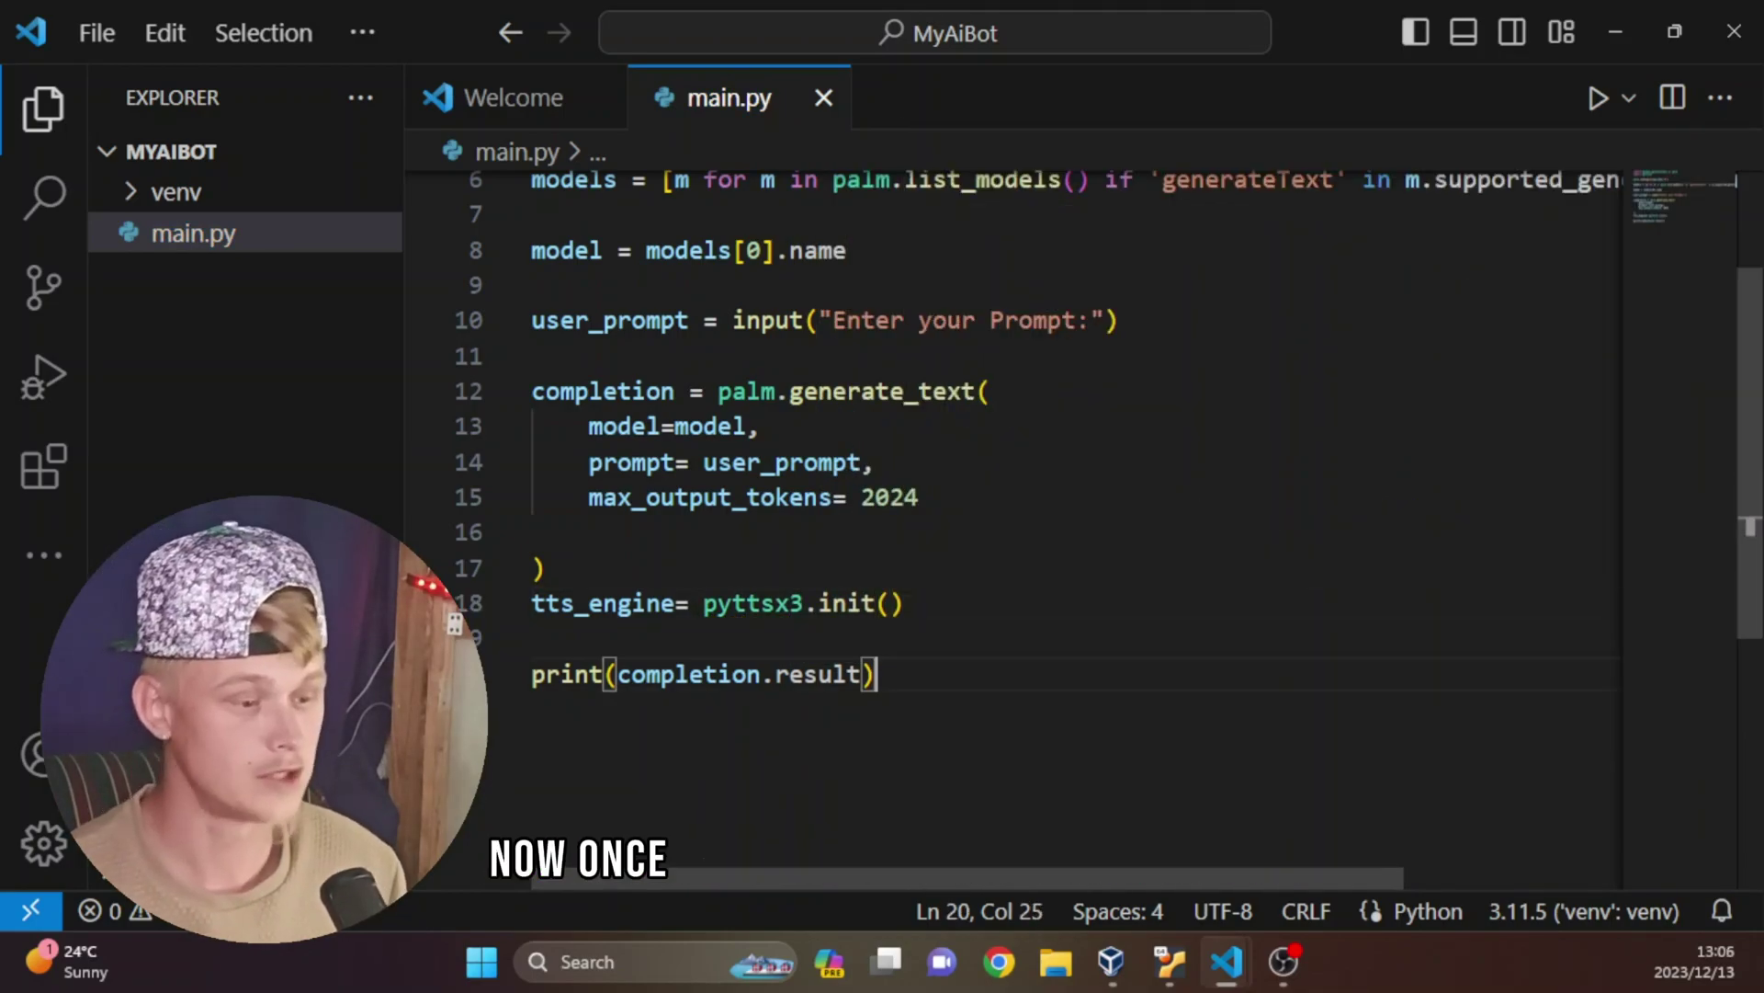
key("Return")
key("Return")
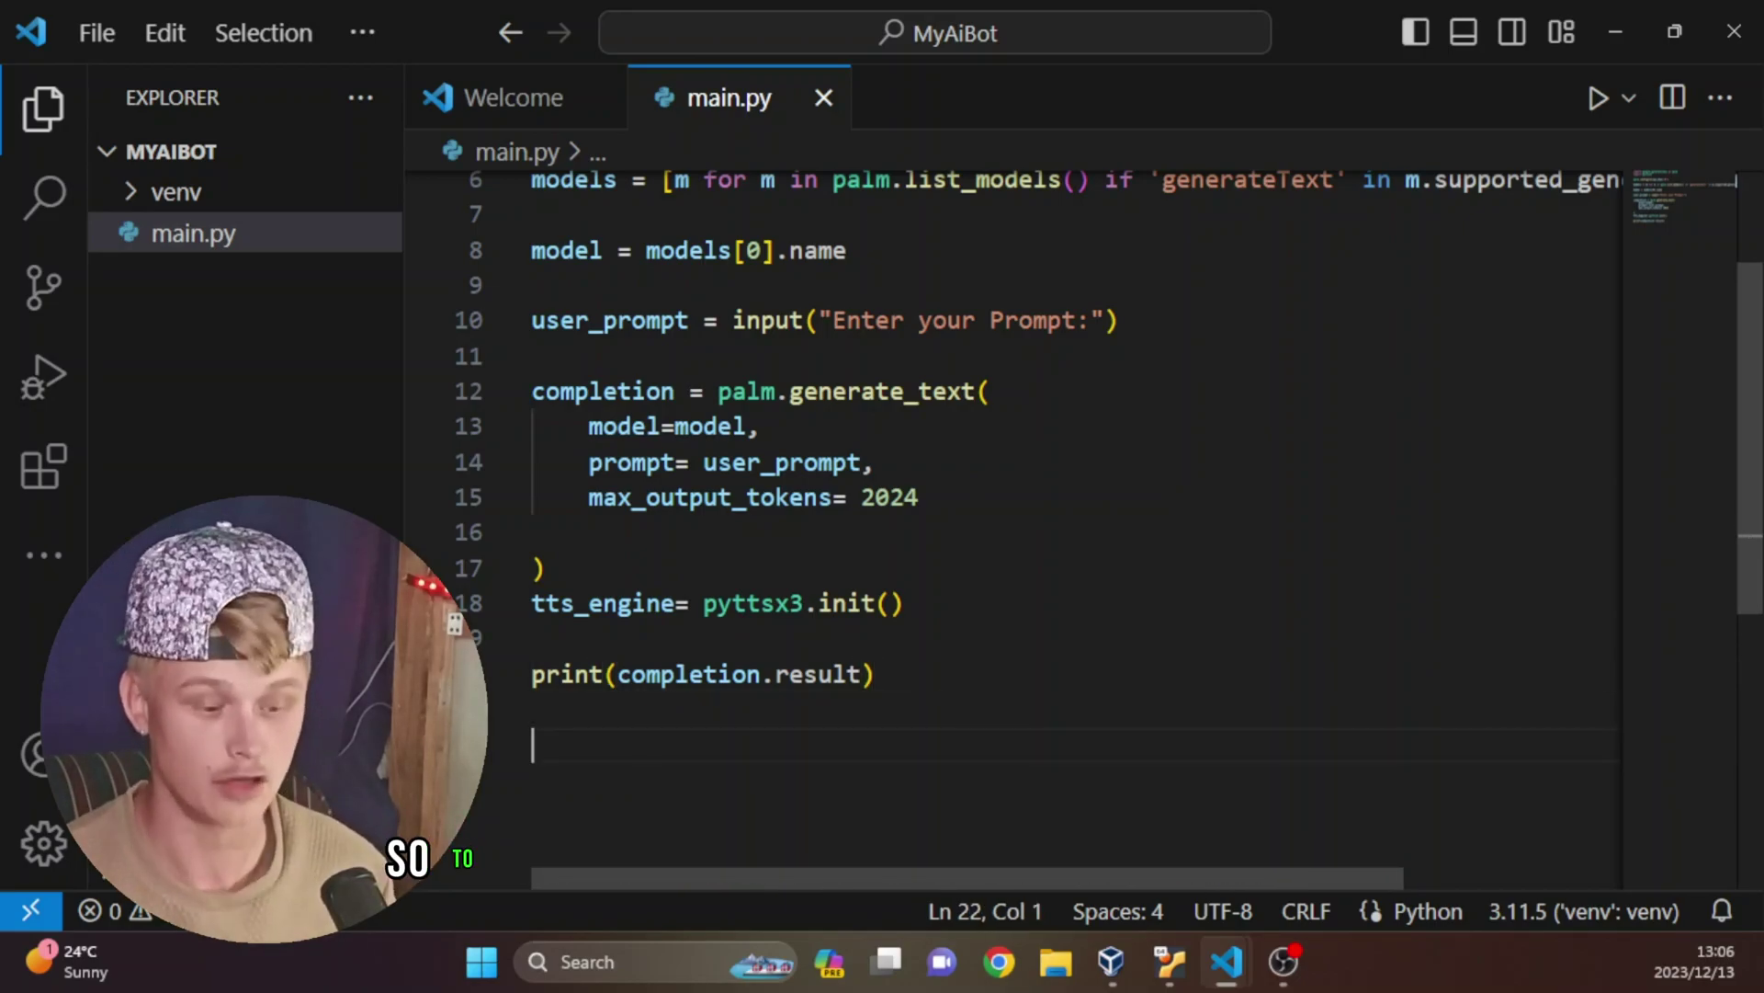
type("ttsd")
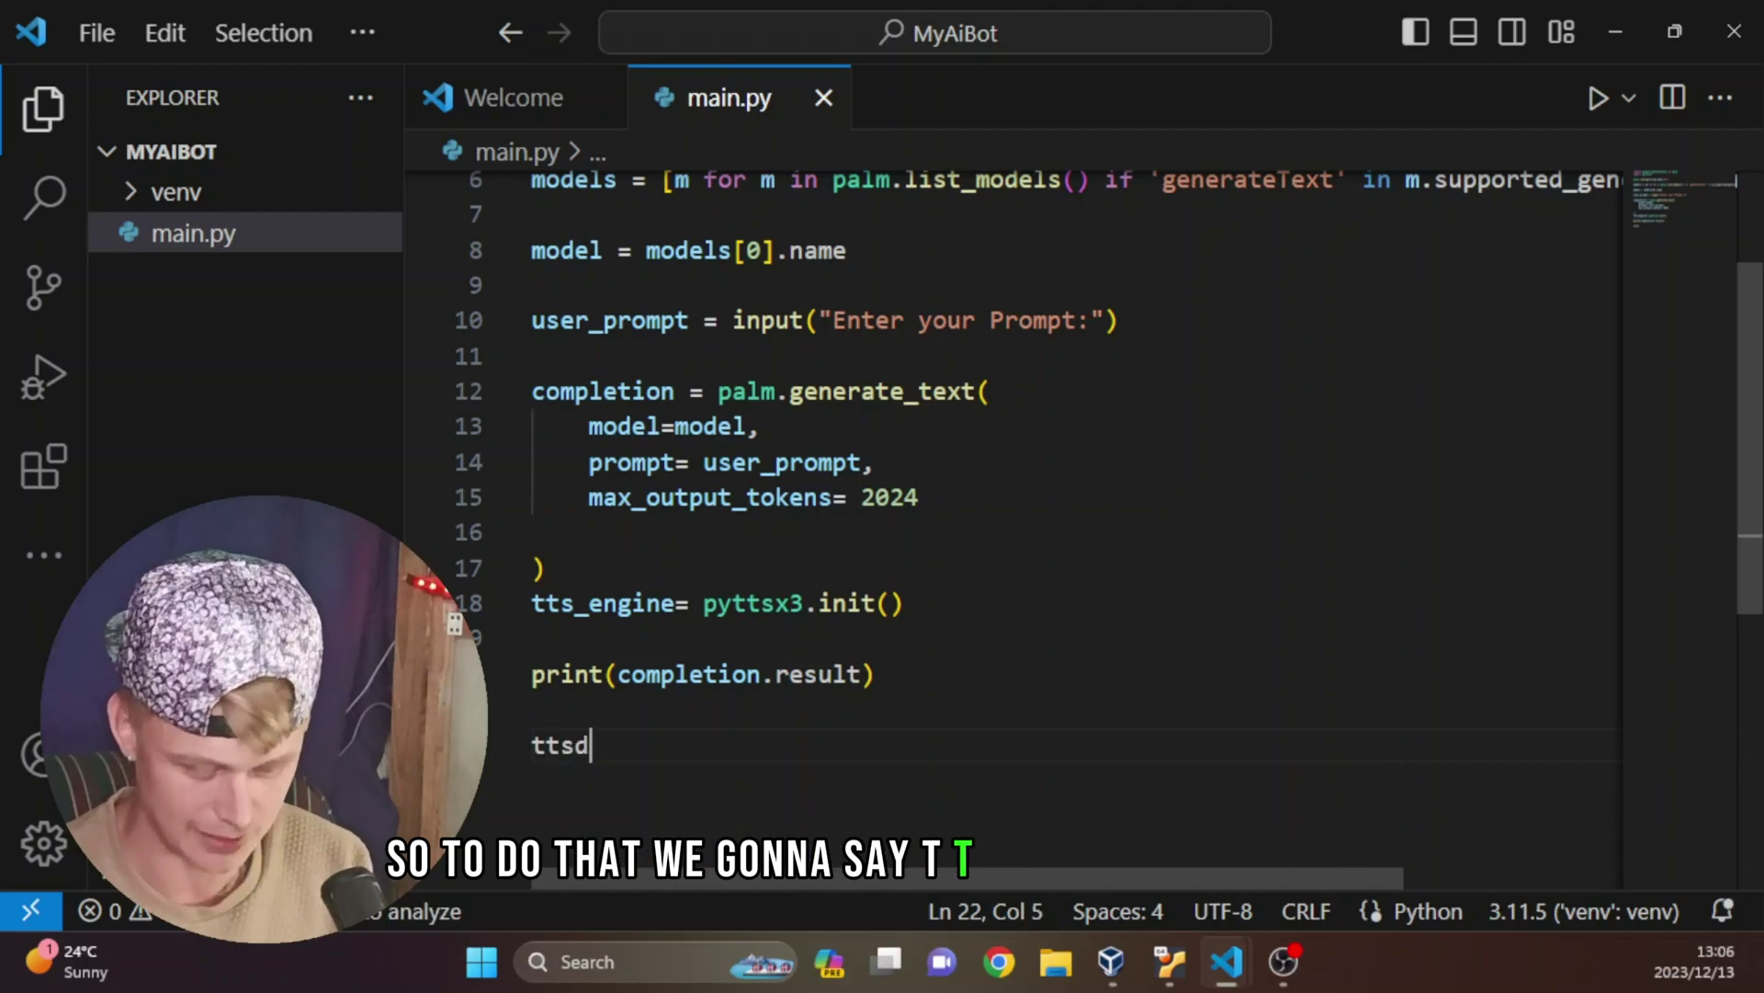
type("_")
key("BackSpace")
key("BackSpace")
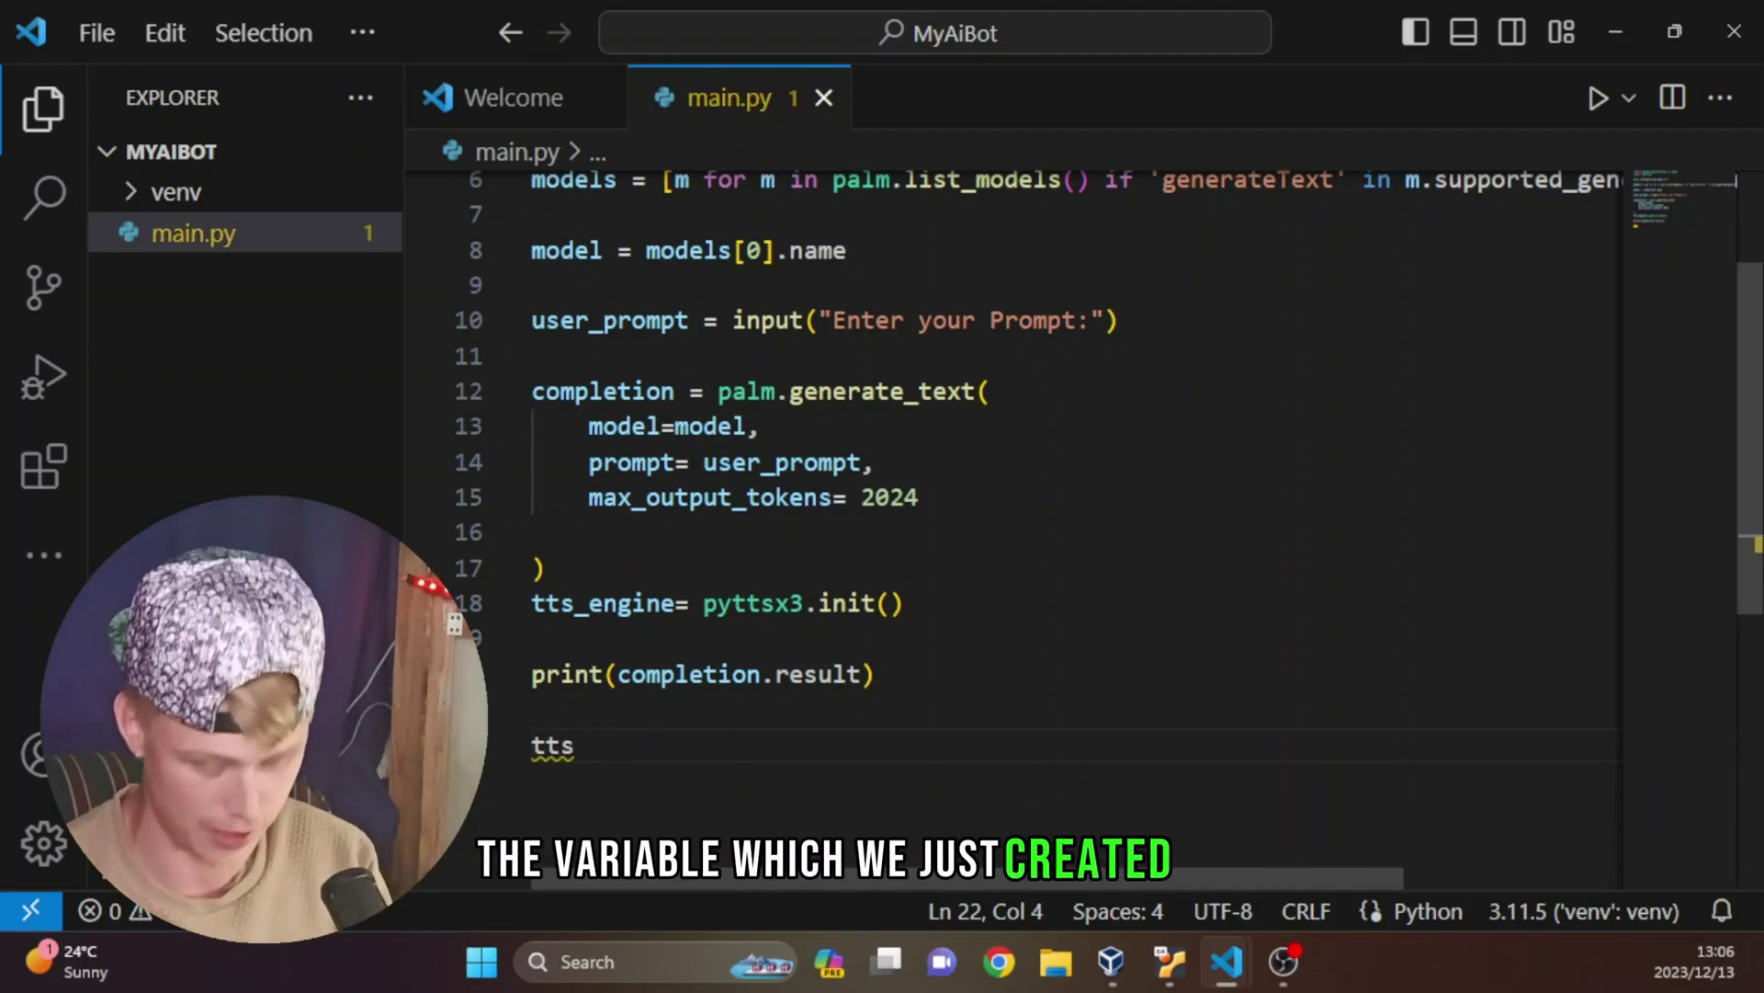
type("_e")
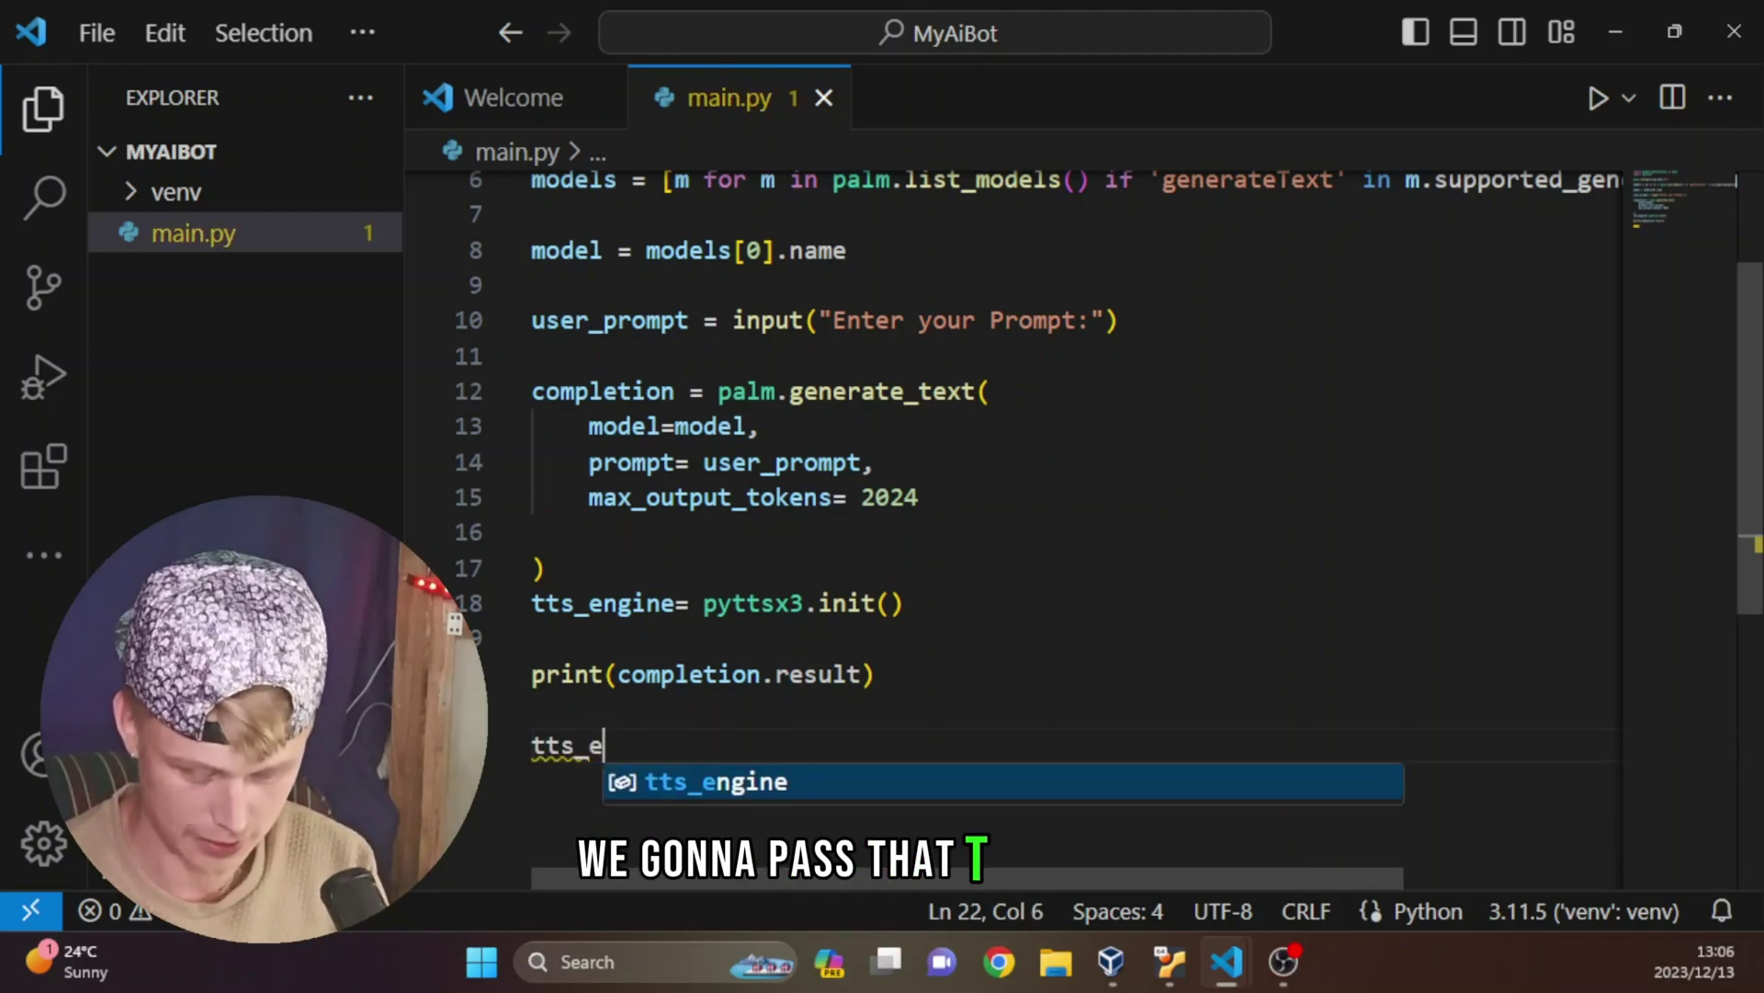
type("ngine.s")
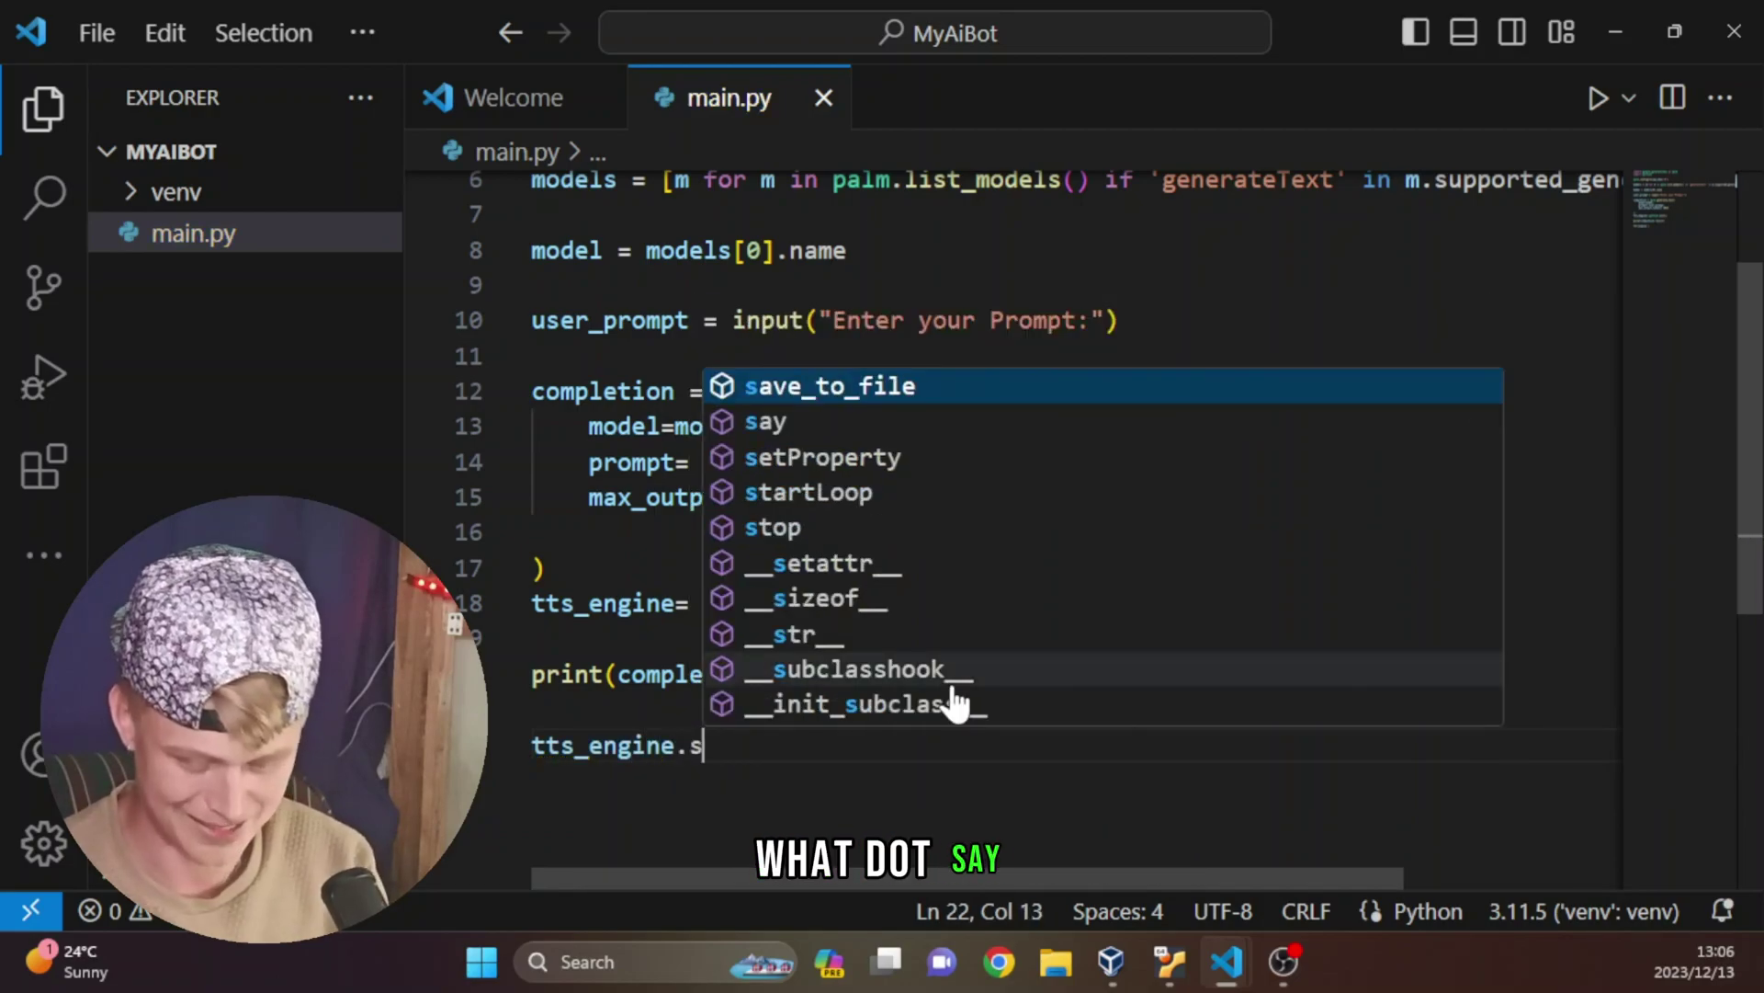
type("ay(")
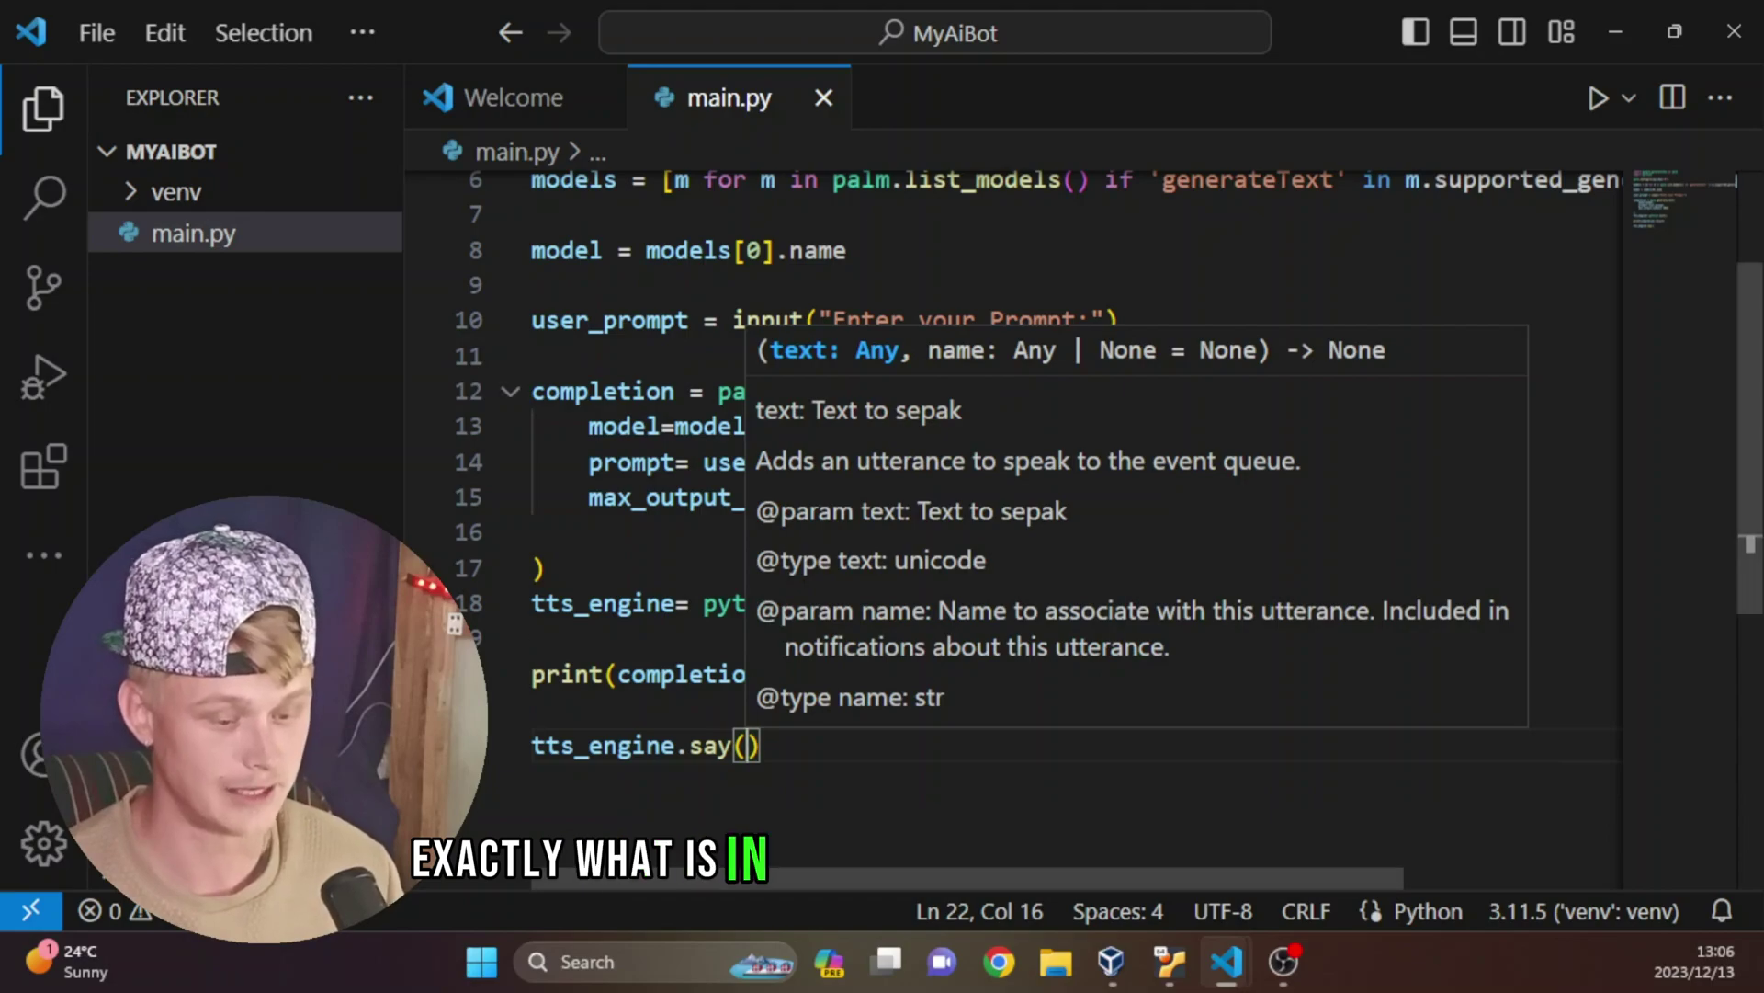
Pass completion.result to tts_engine.say() and start tts_engine.run on line 24.
left_click(646, 674)
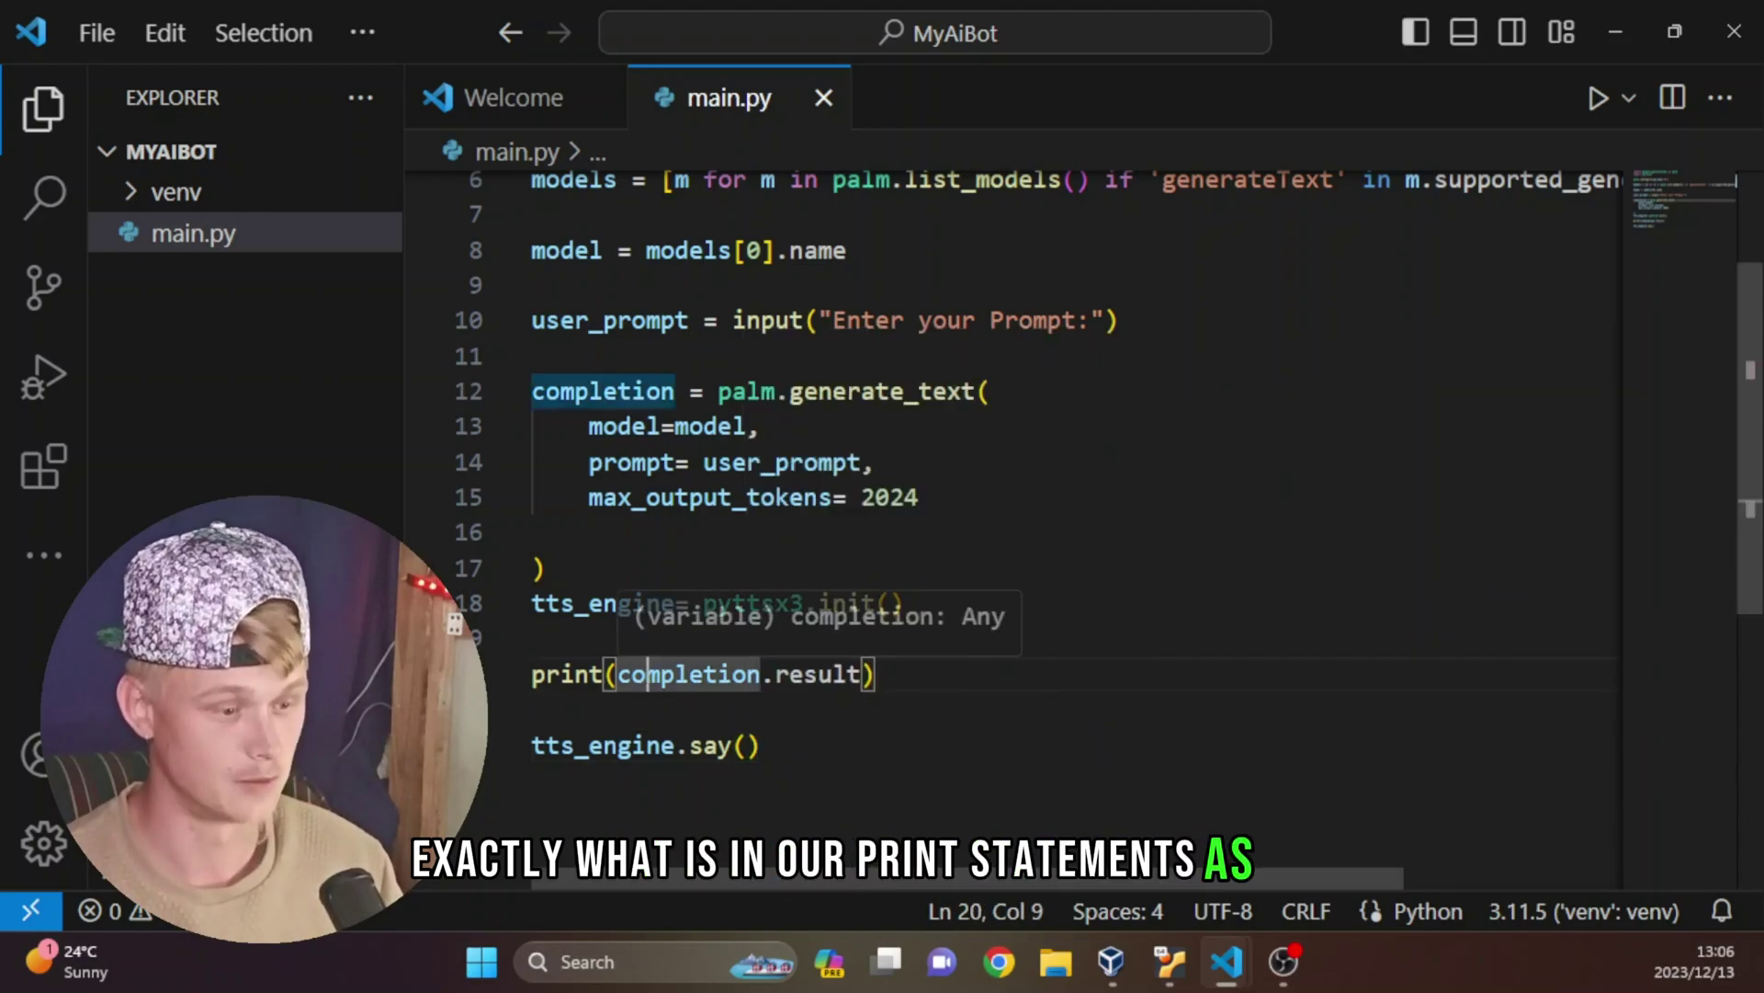
left_click(753, 745)
type("co")
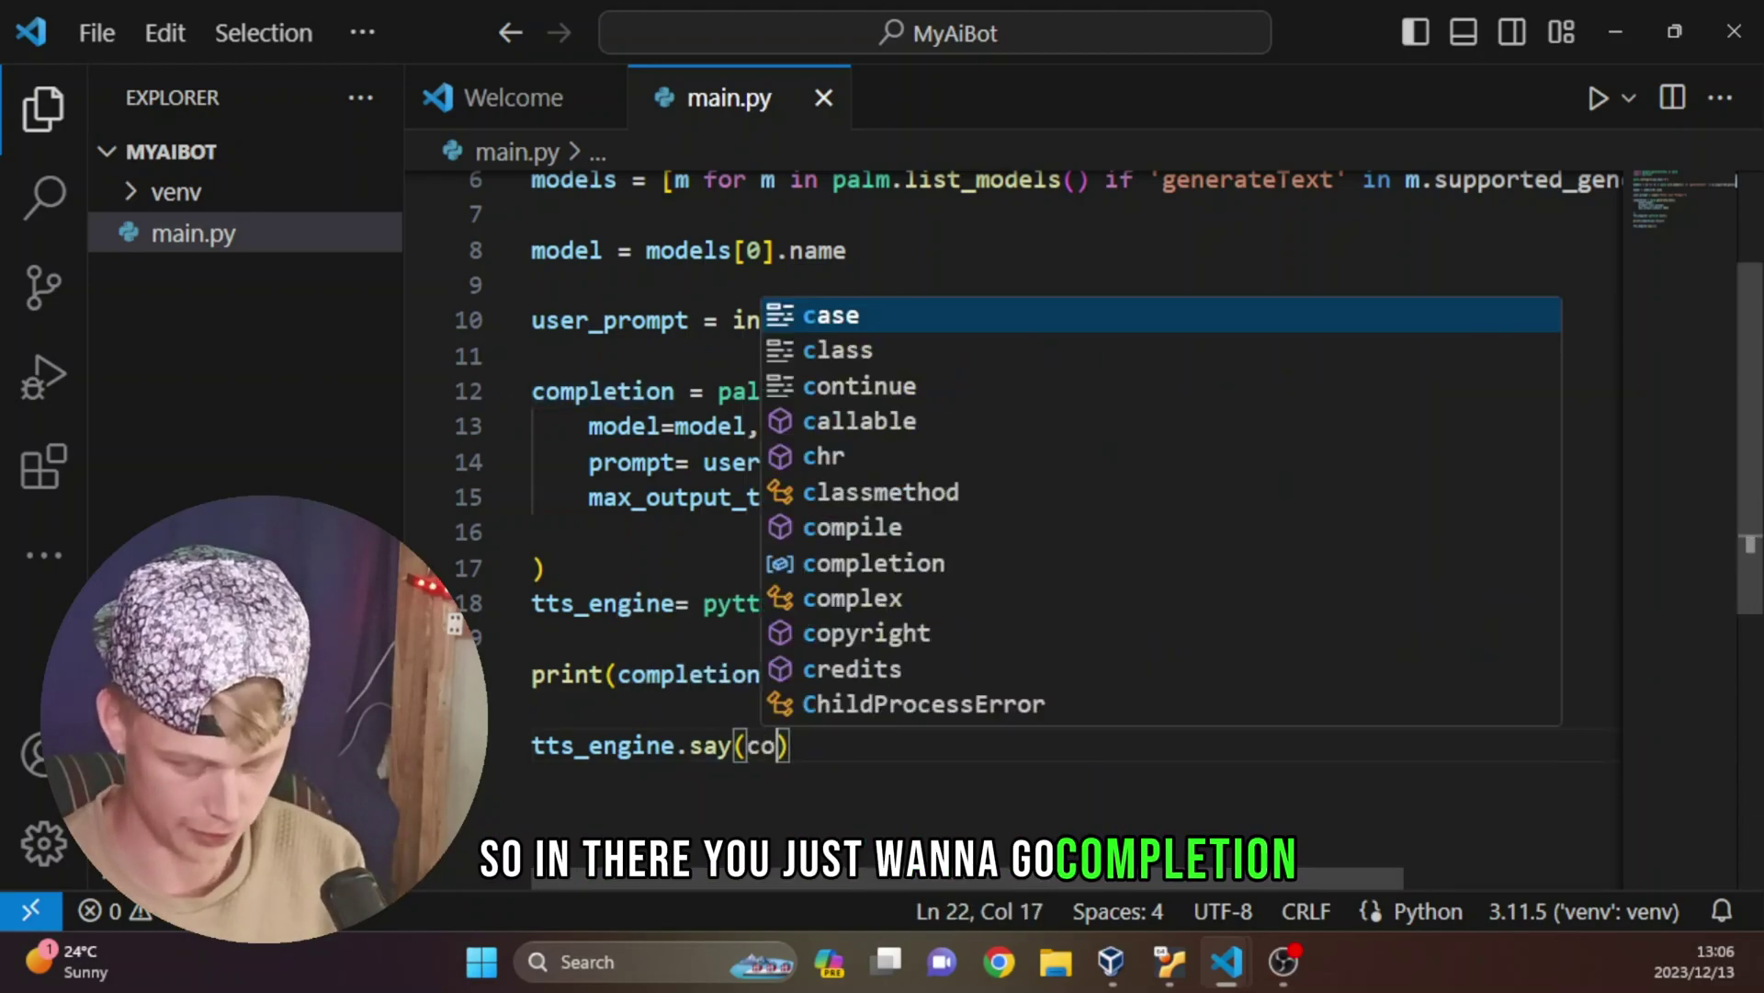
type("mpletion.re")
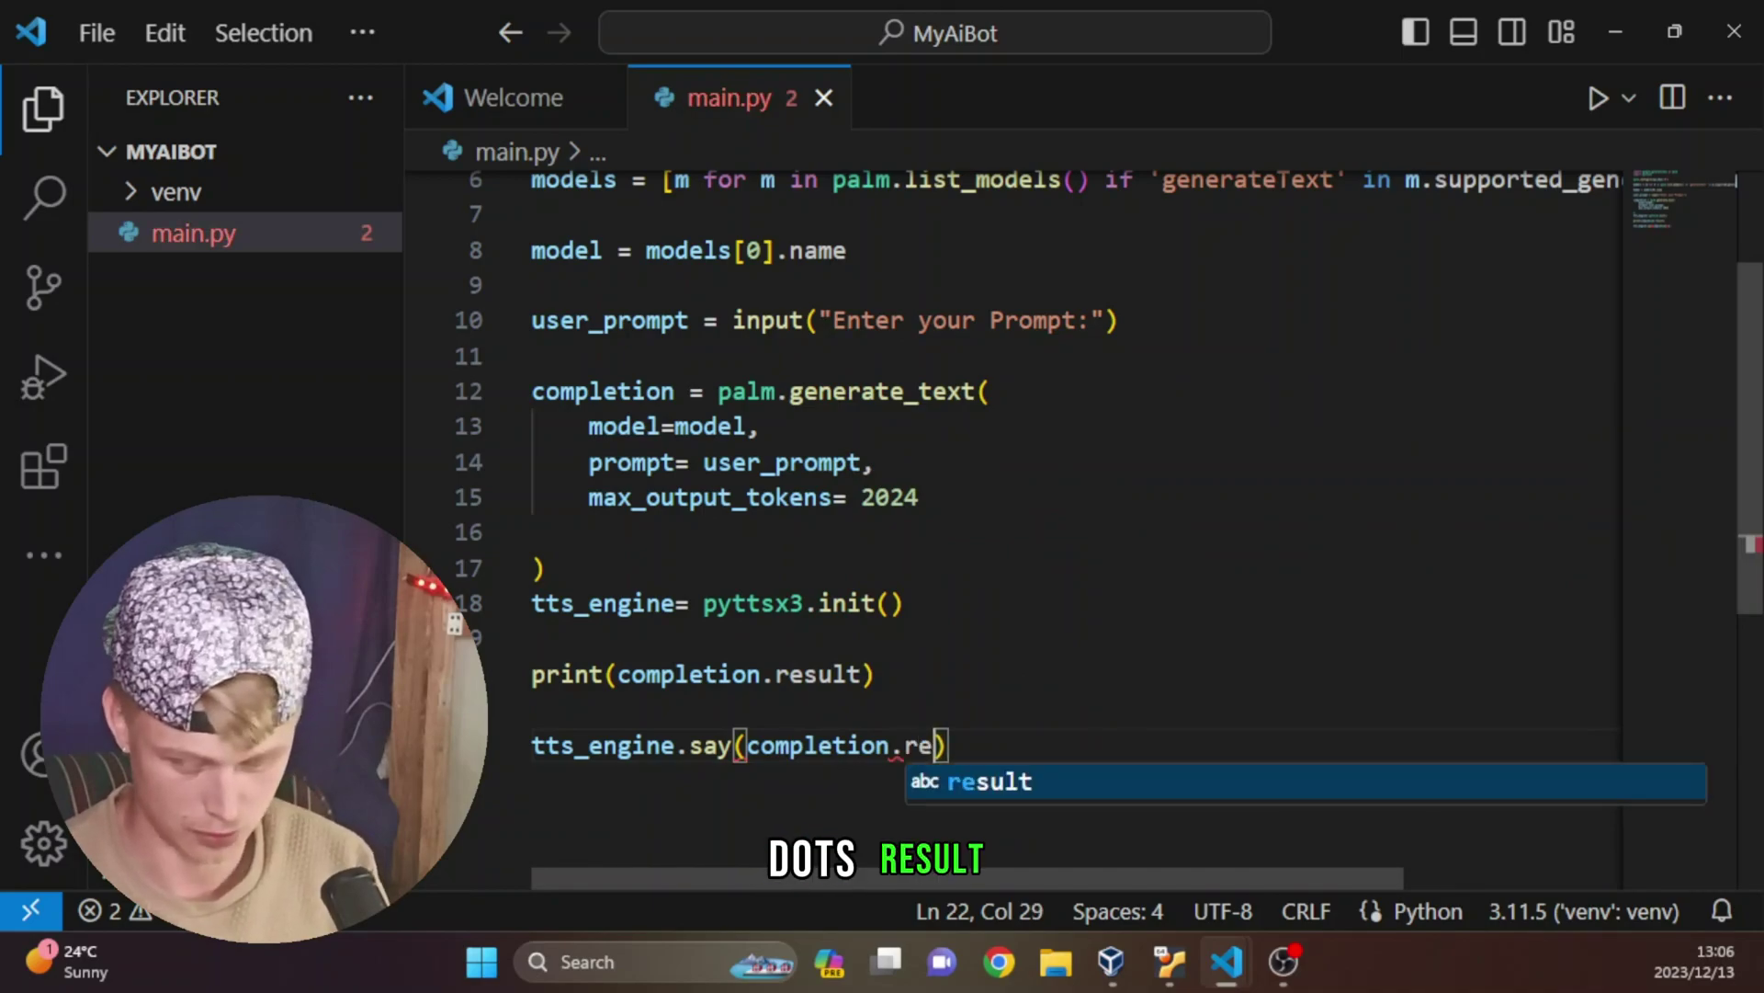
key("Tab")
key("End")
key("Return")
key("Return")
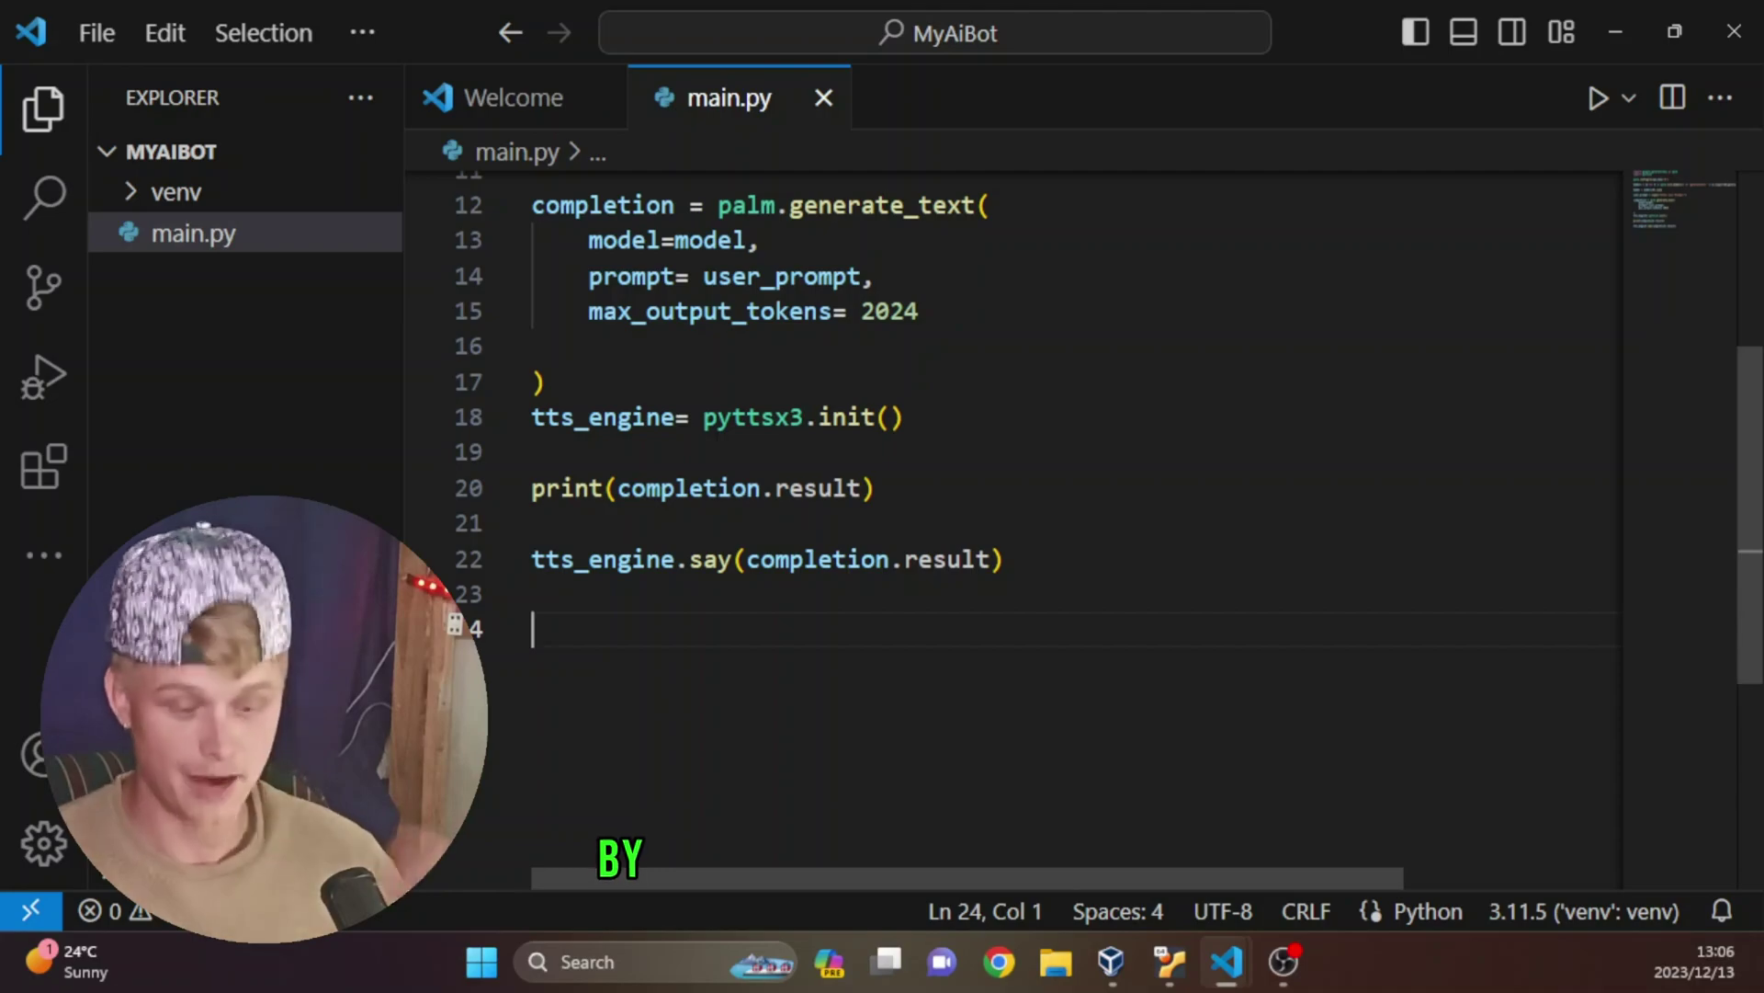
type("tts")
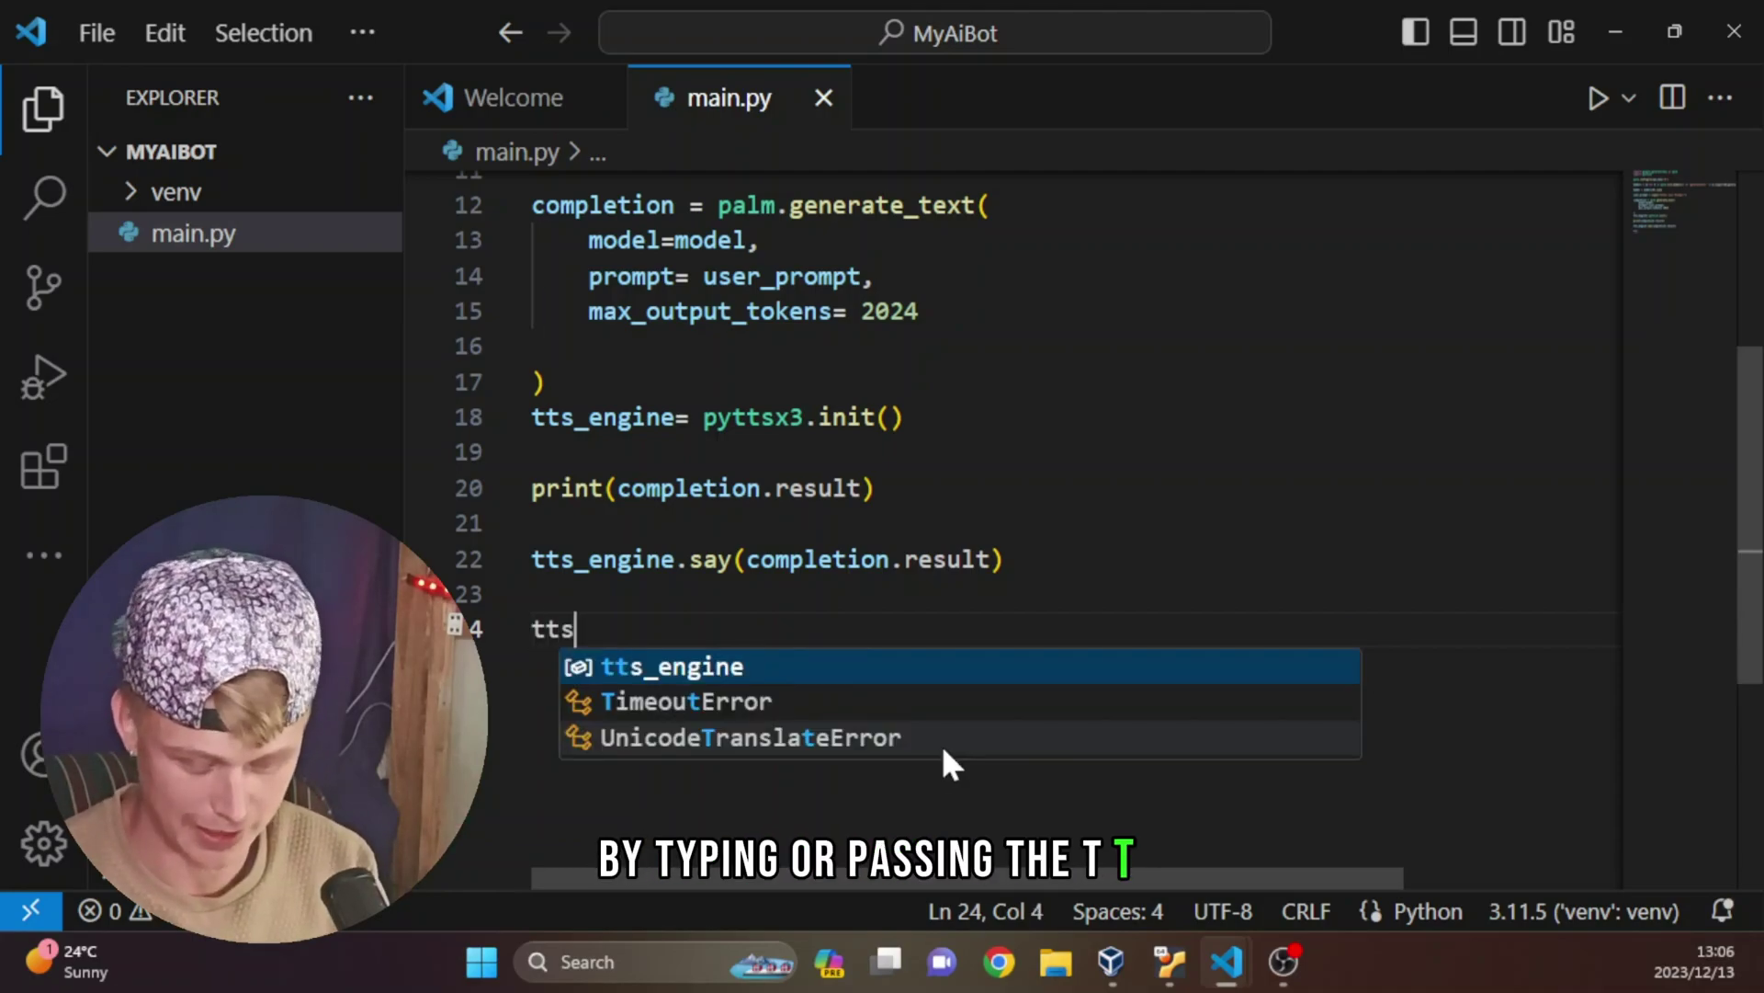
type("_engine")
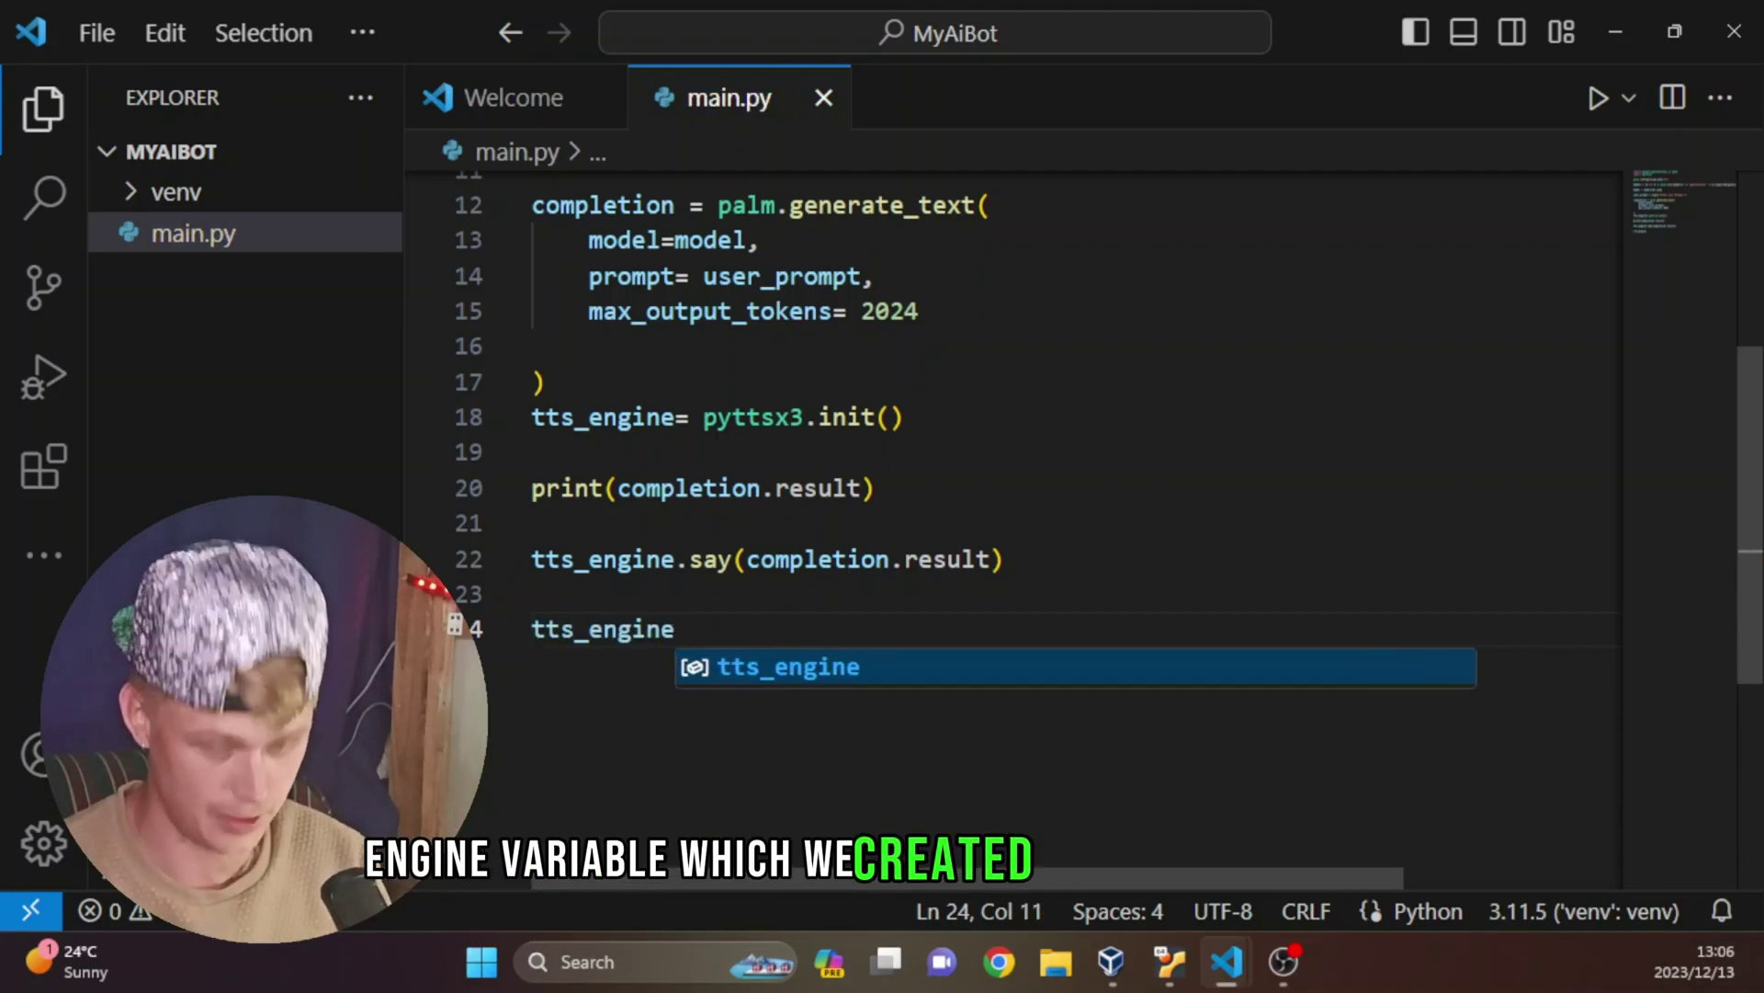
type(".run")
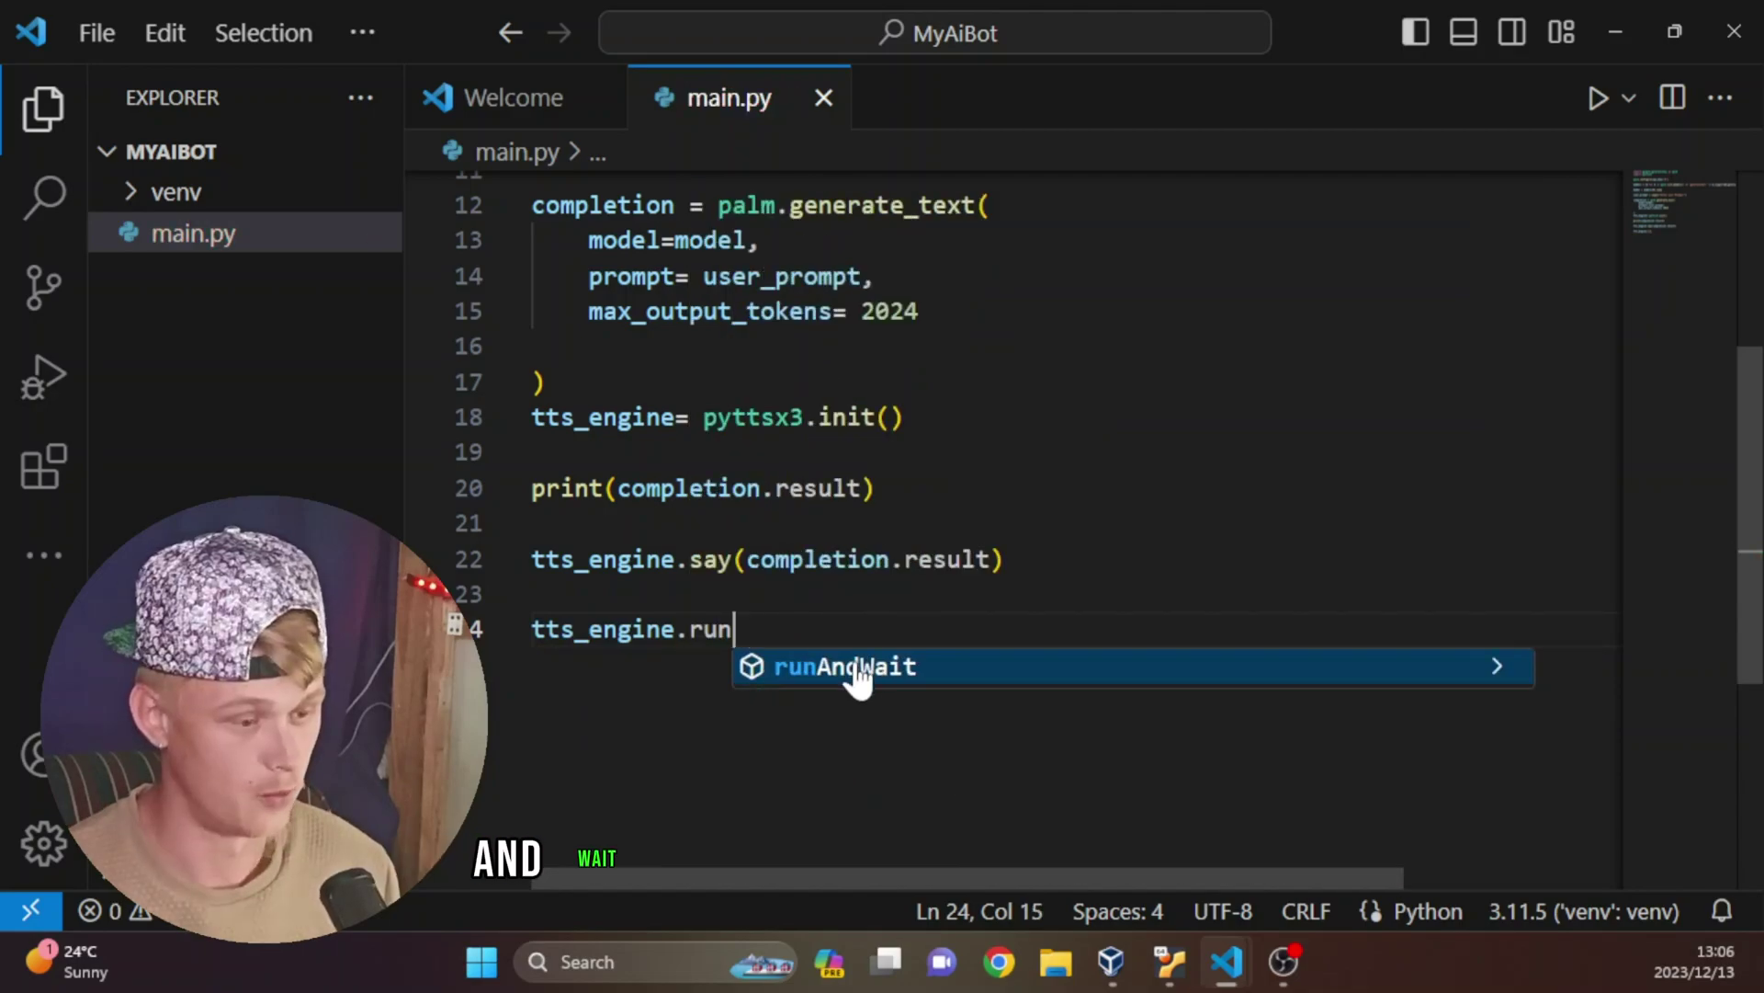
Complete tts_engine.runAndWait(), test the chatbot, then kill its terminal session.
left_click(851, 674)
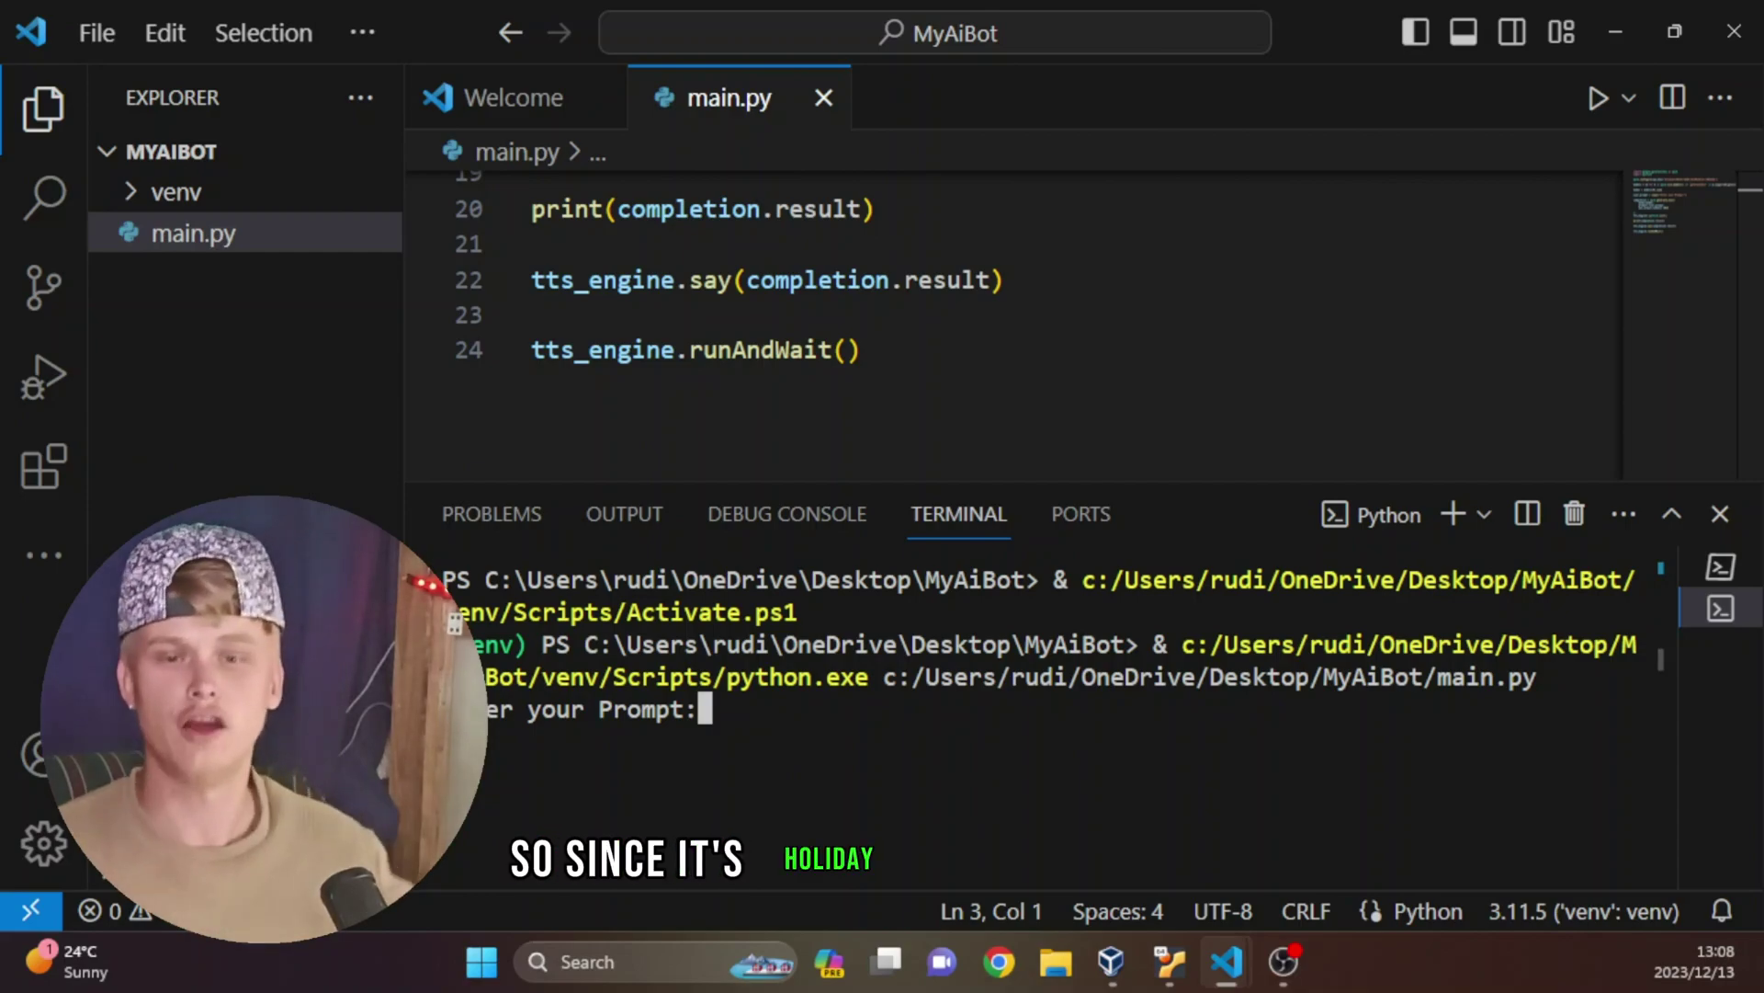
type("W")
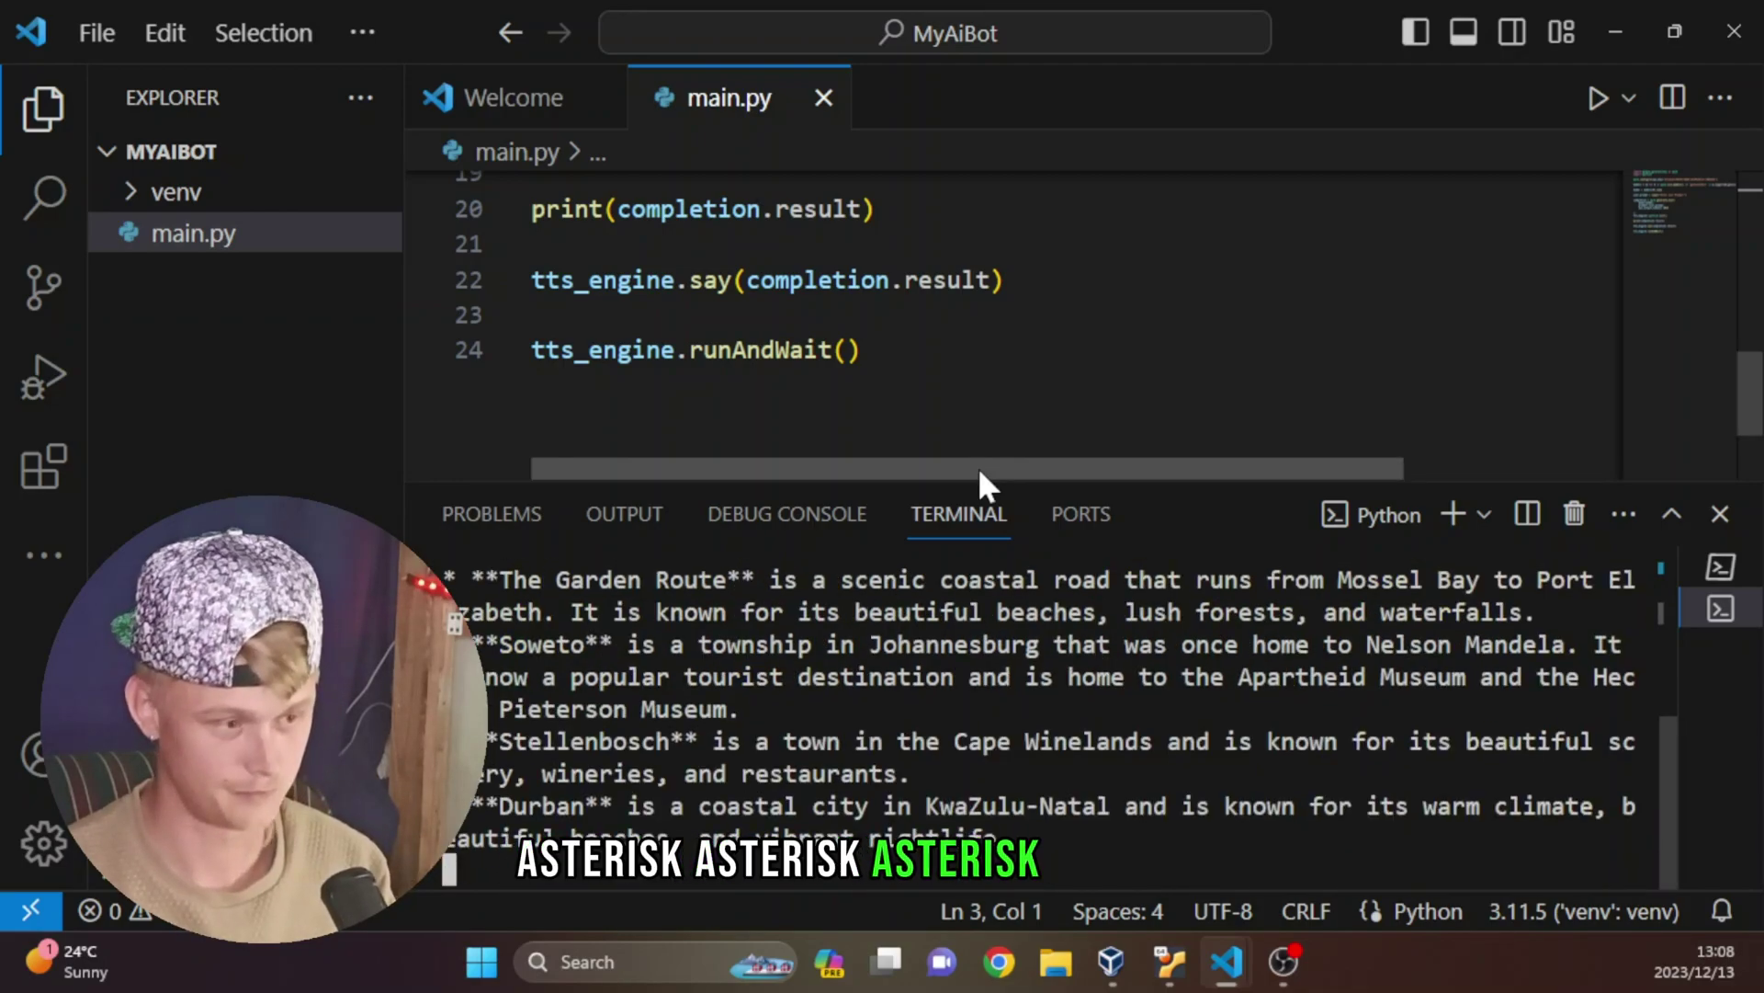
left_click(1573, 515)
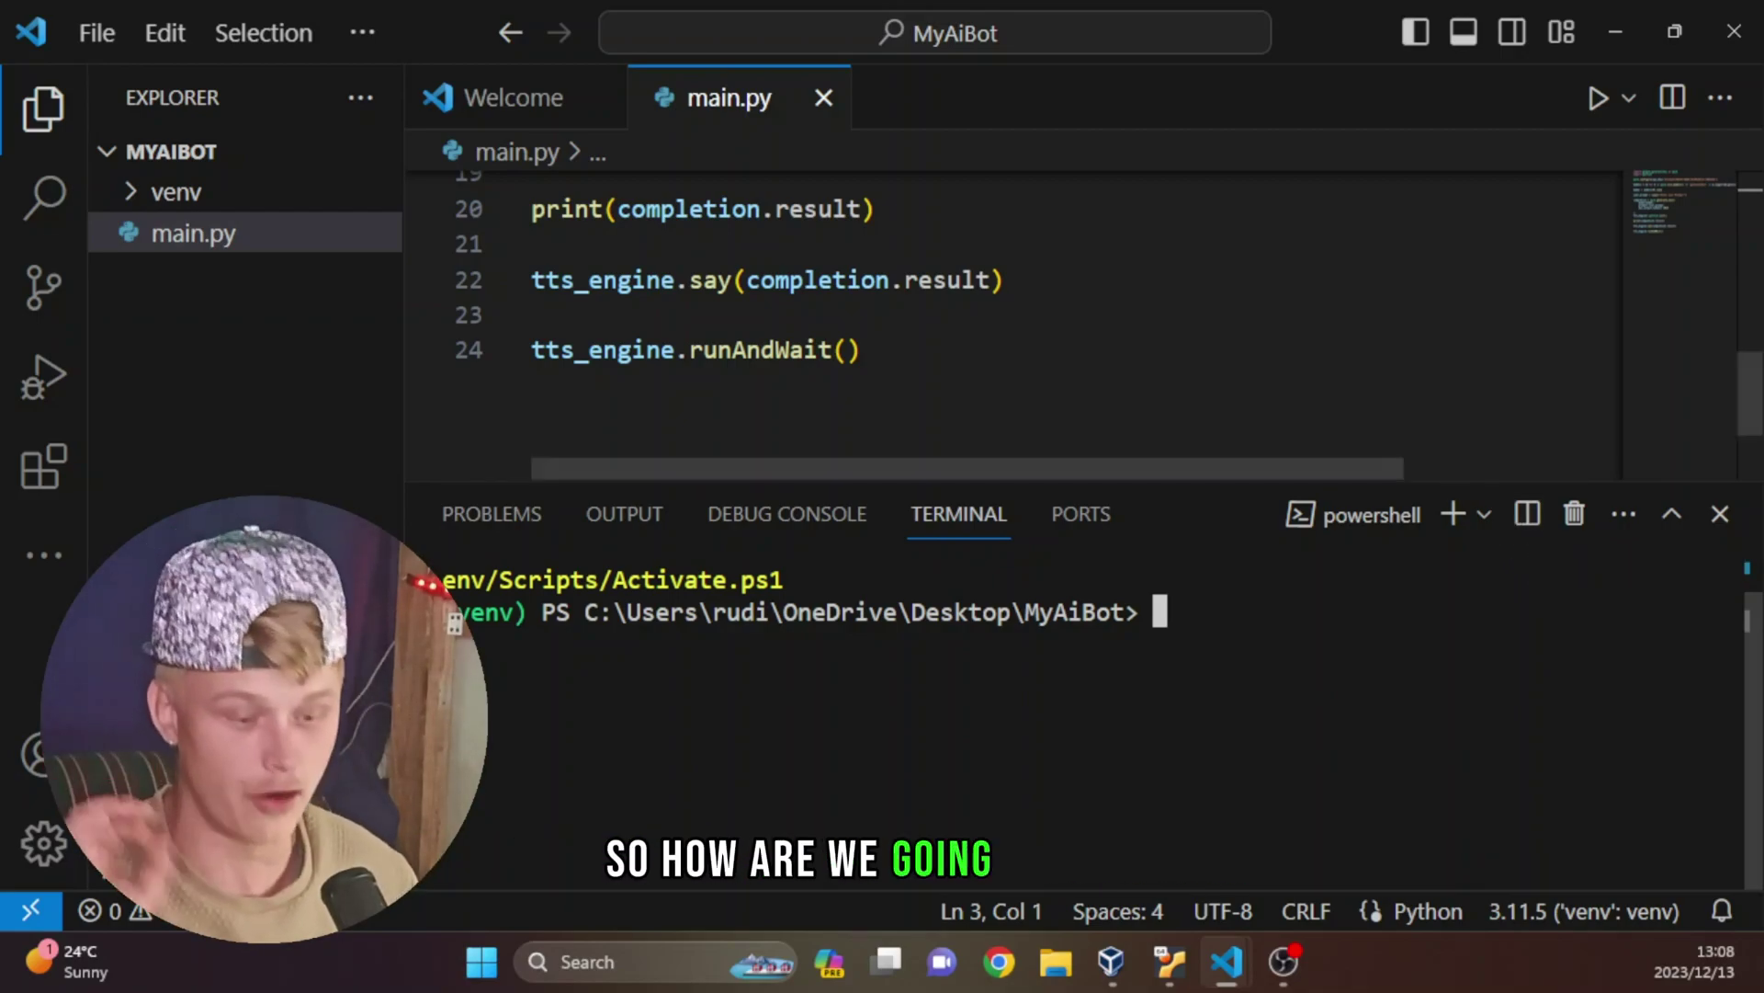
left_click_drag(870, 350, 543, 394)
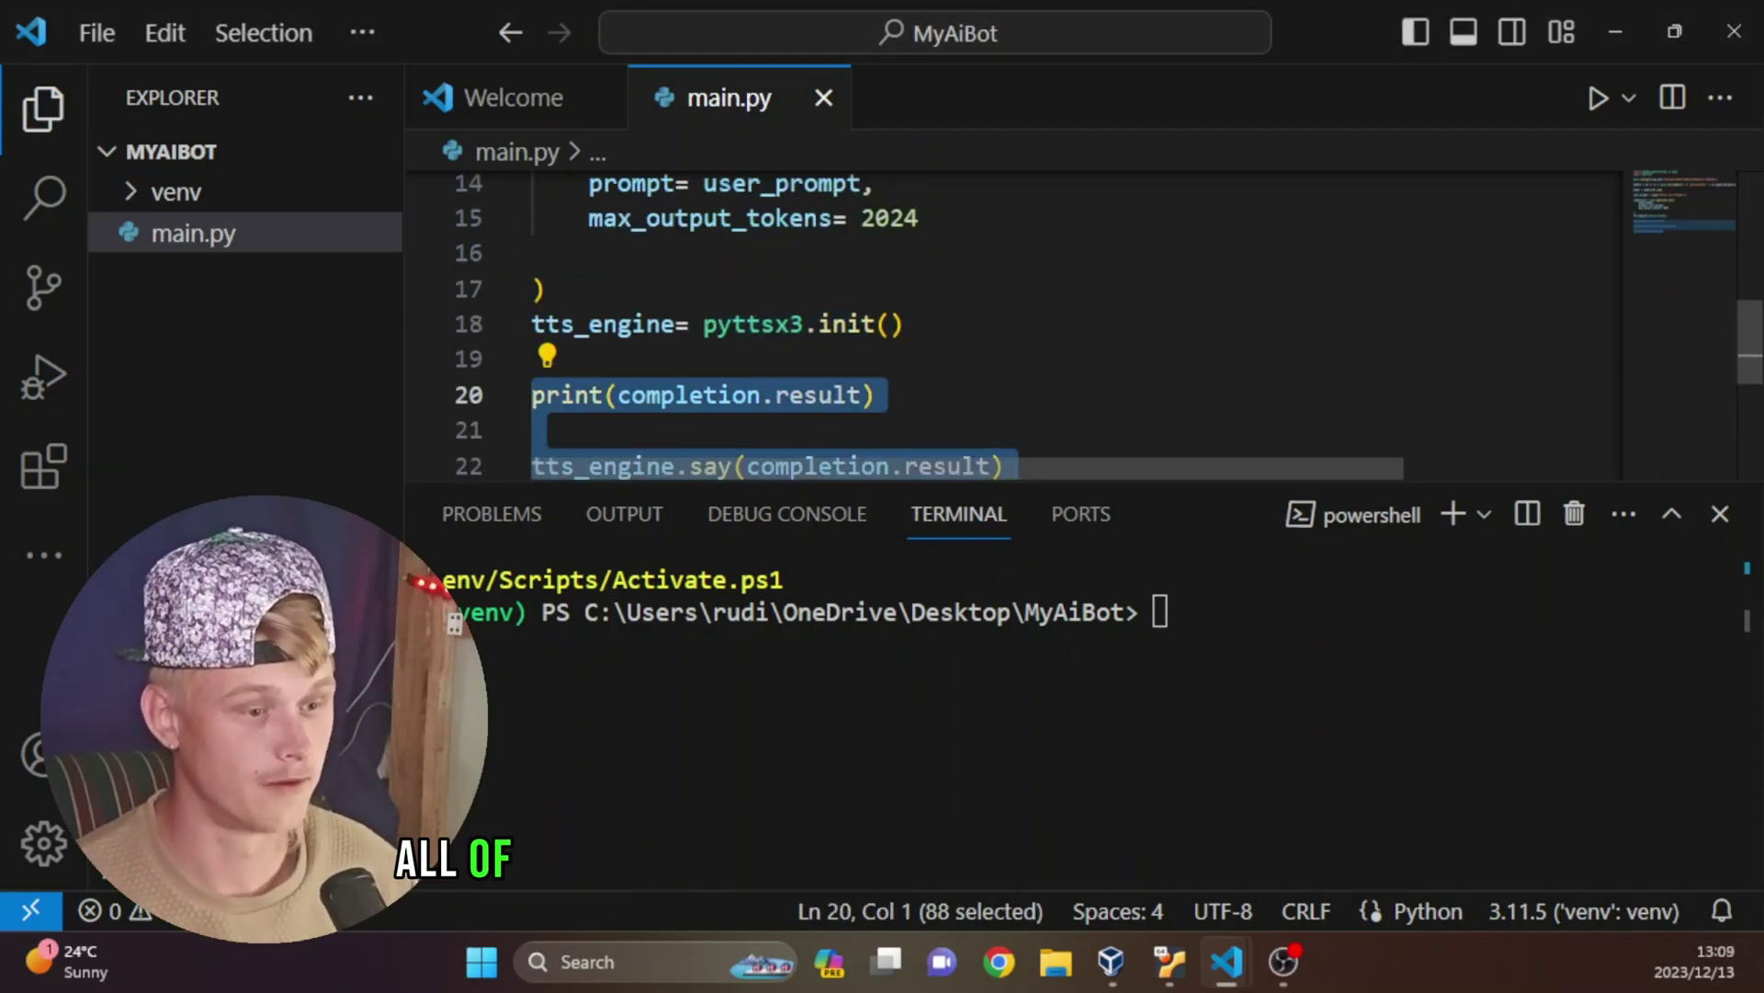
scroll(965, 330, "down", 1)
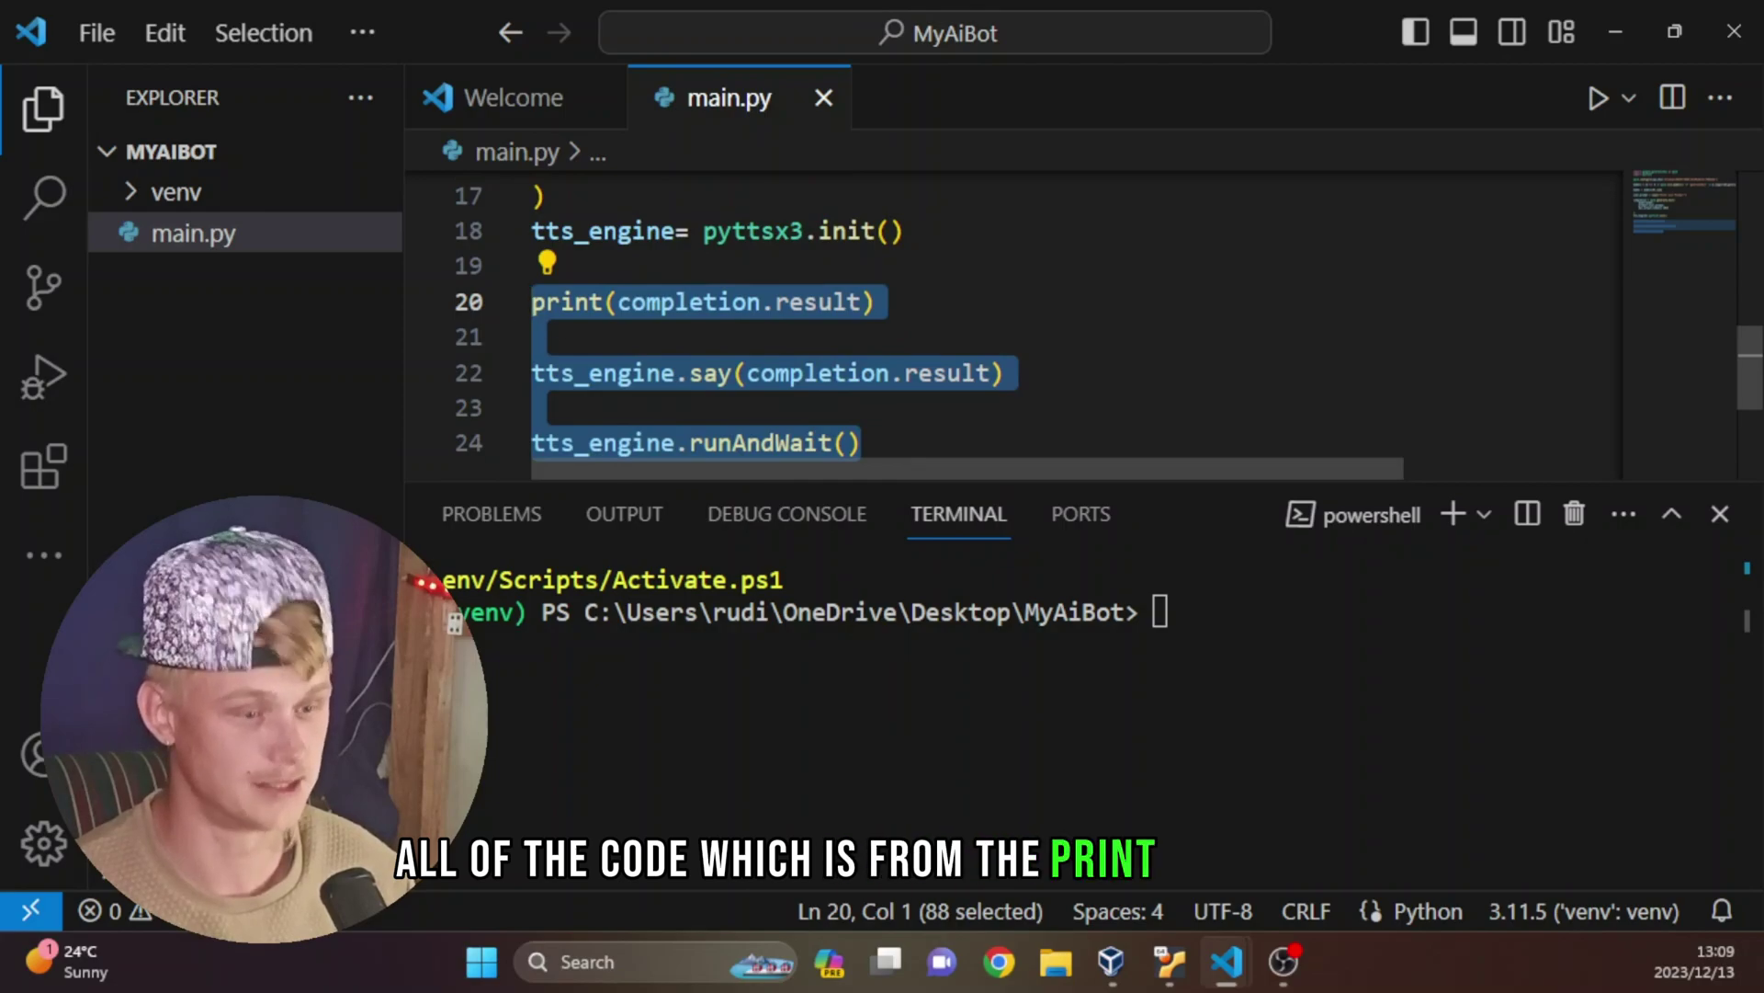
Replace lines 20–24 with spoken_response = completion.result.replace('*', '').
key("BackSpace")
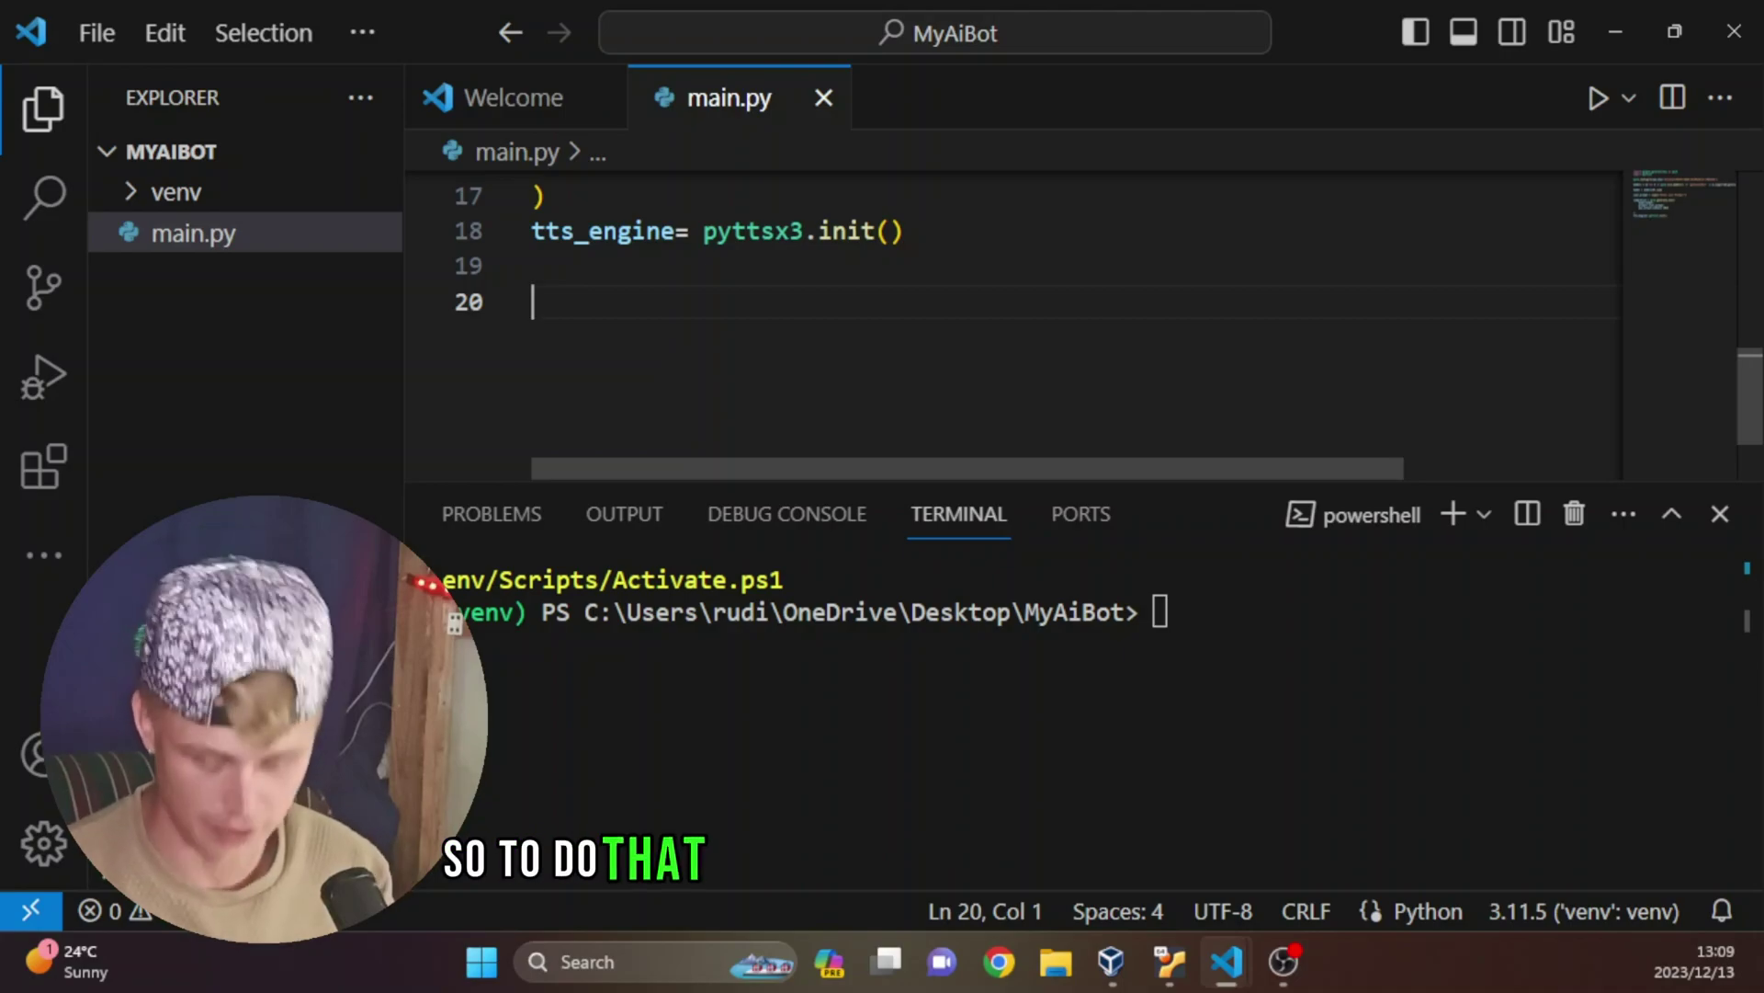
type("spoken_res")
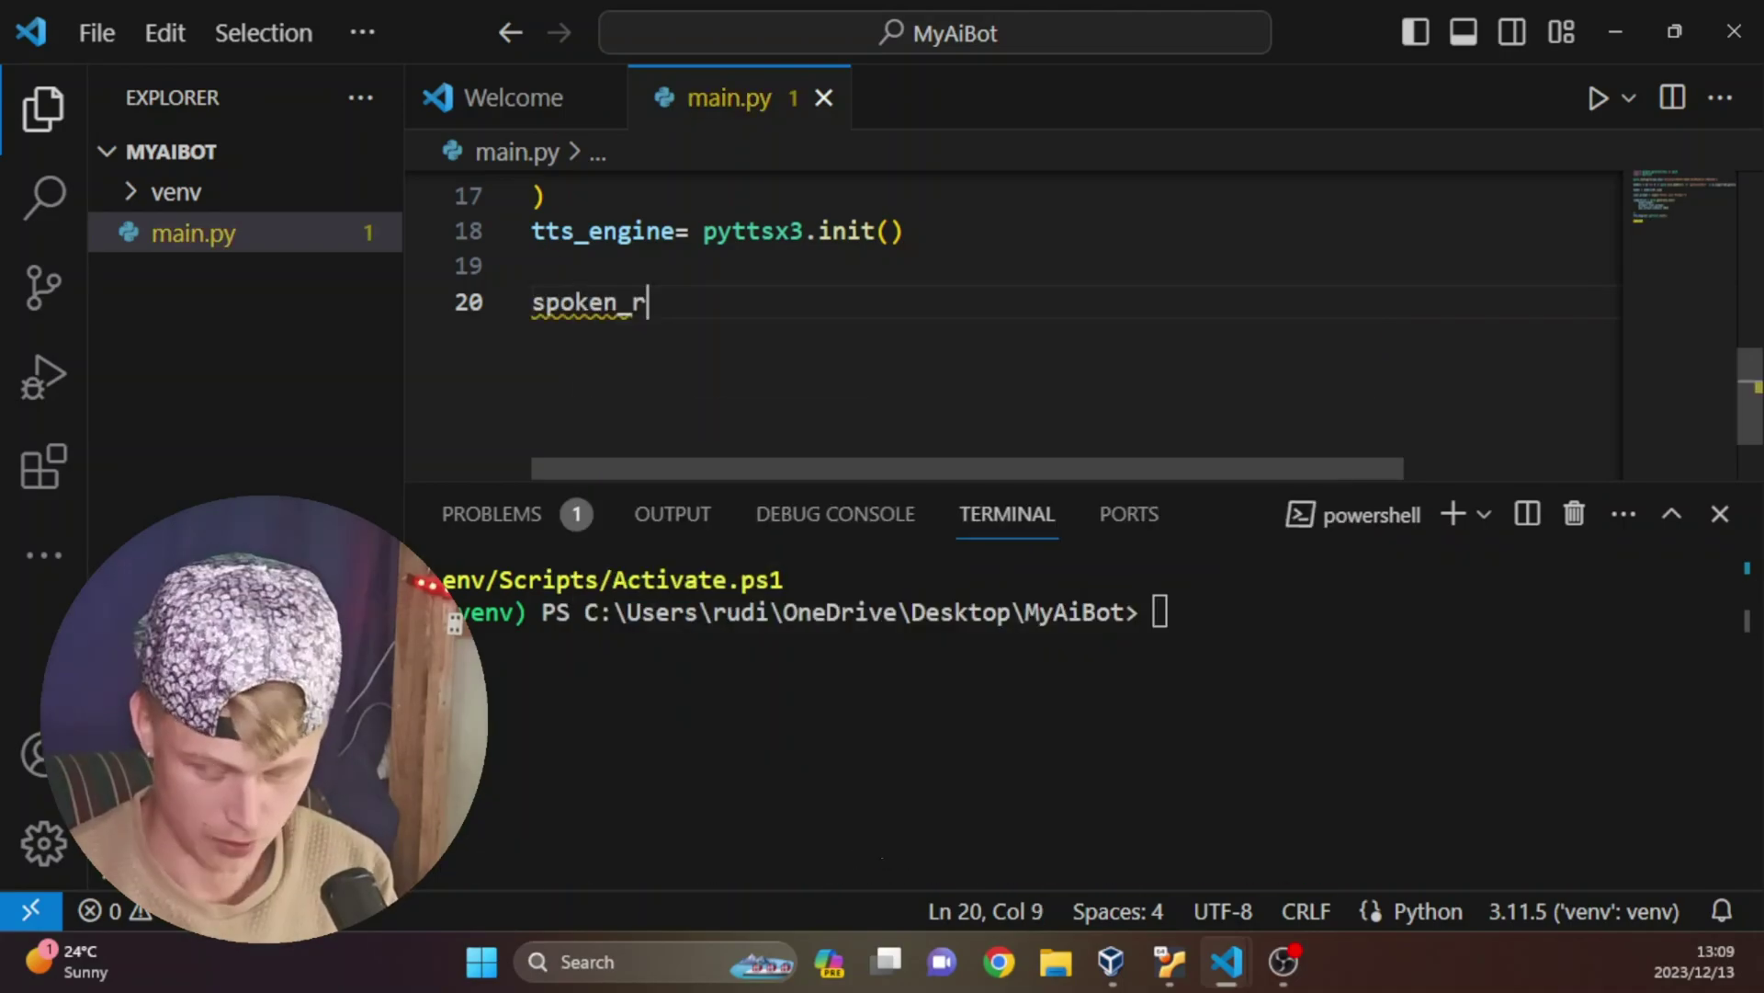
type("ponse = ")
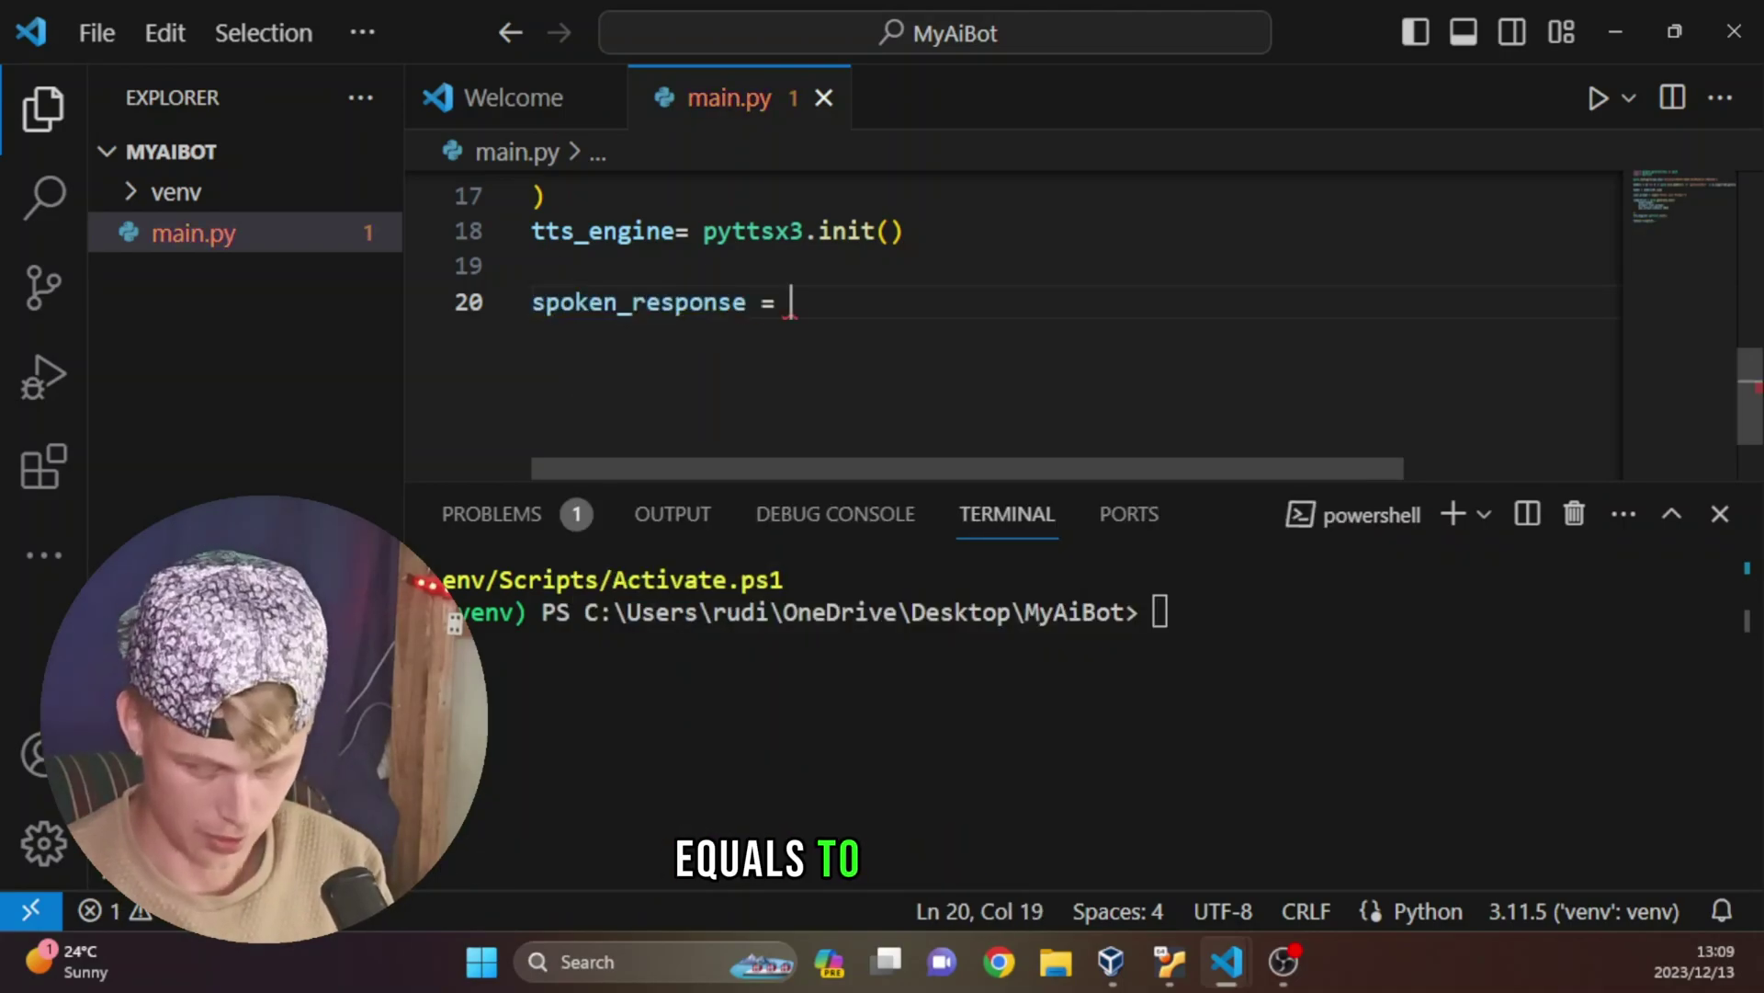
type("completion.re")
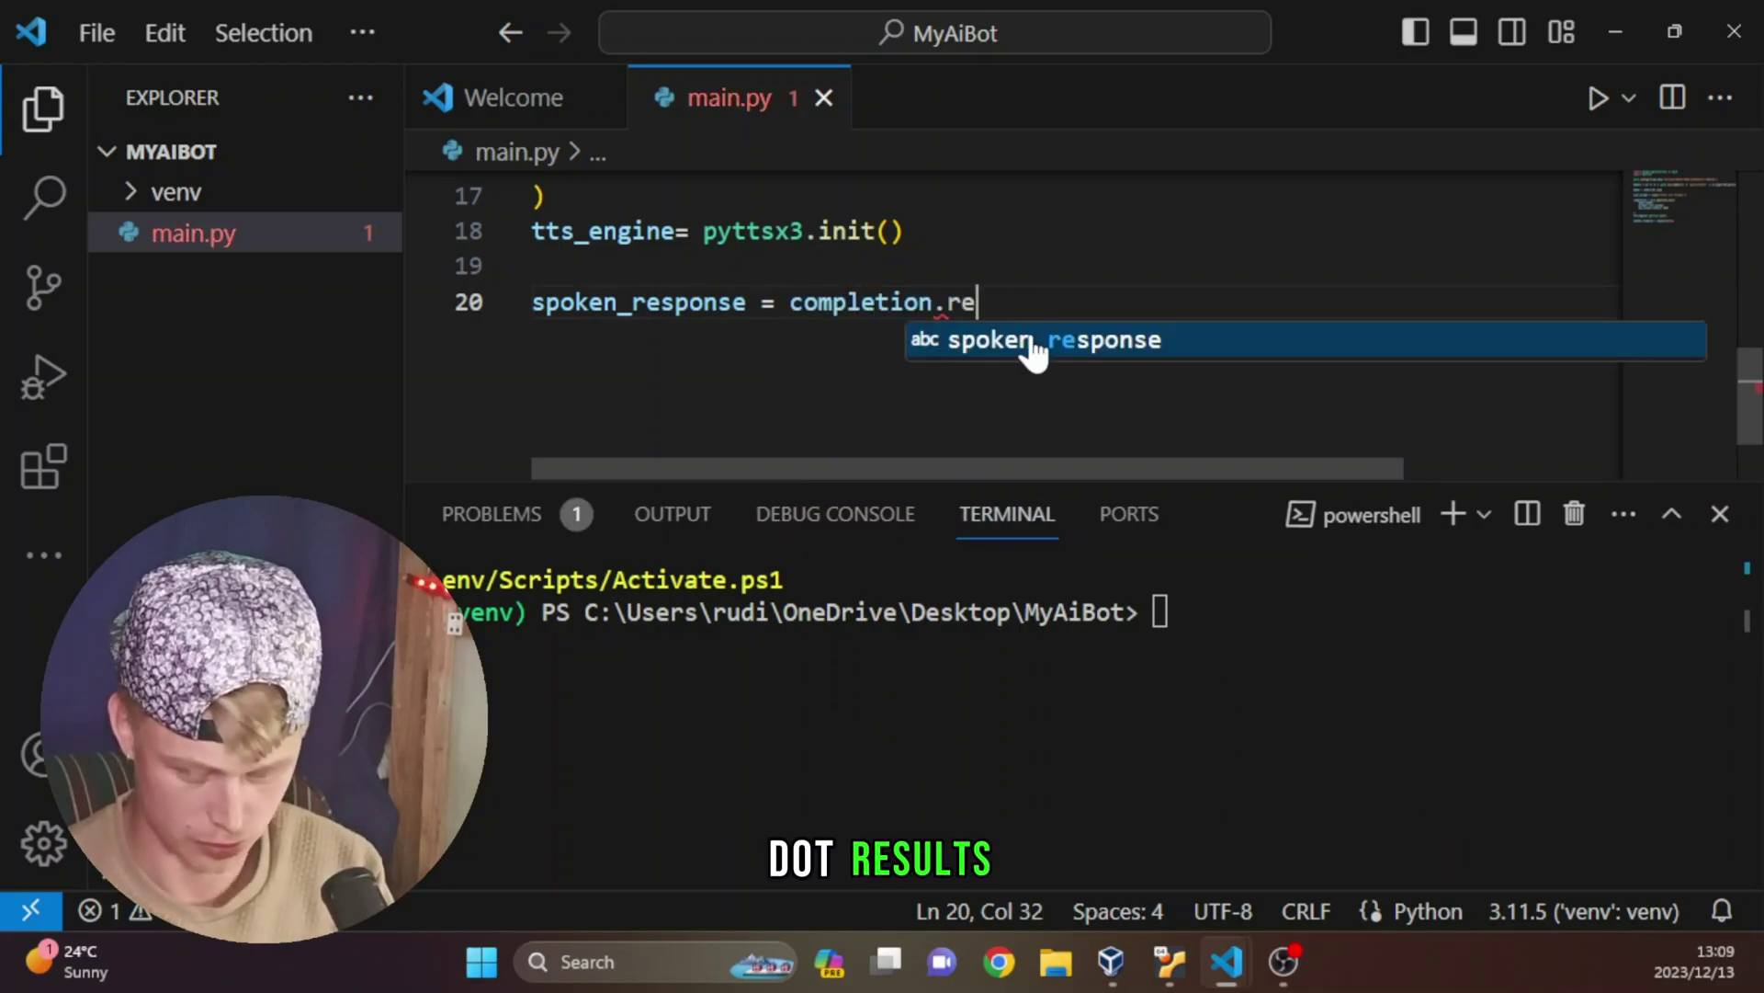
type("sult.repla")
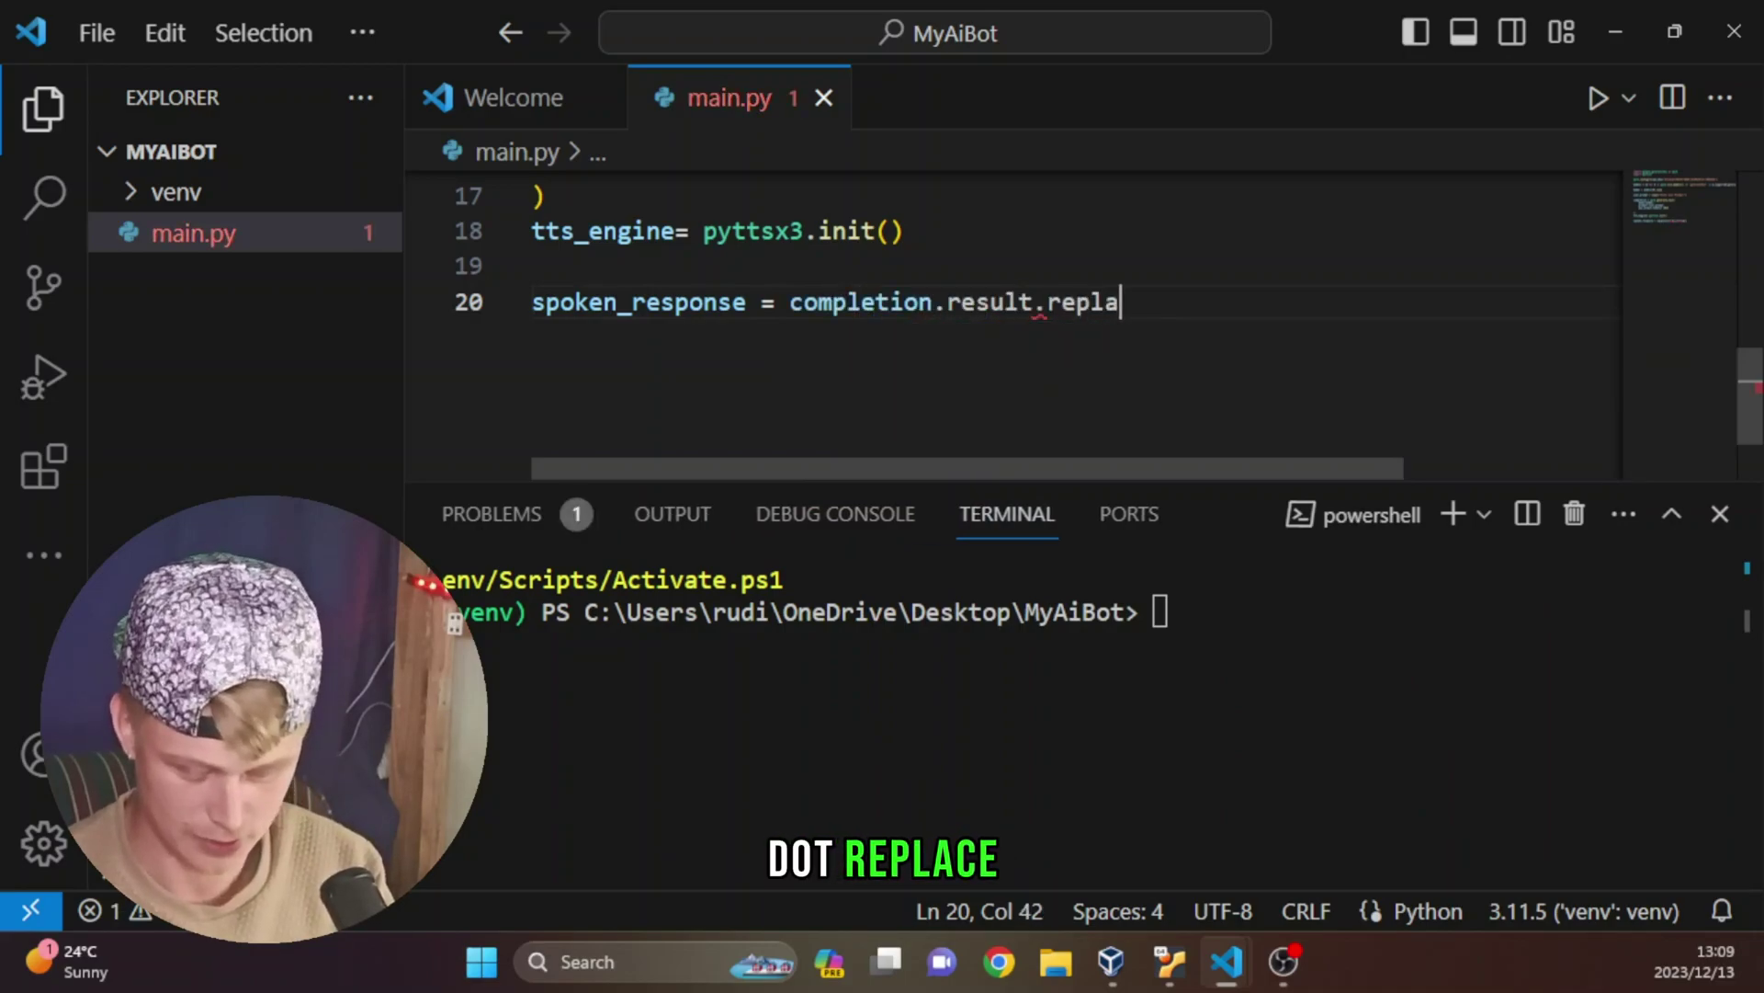
type("ce(")
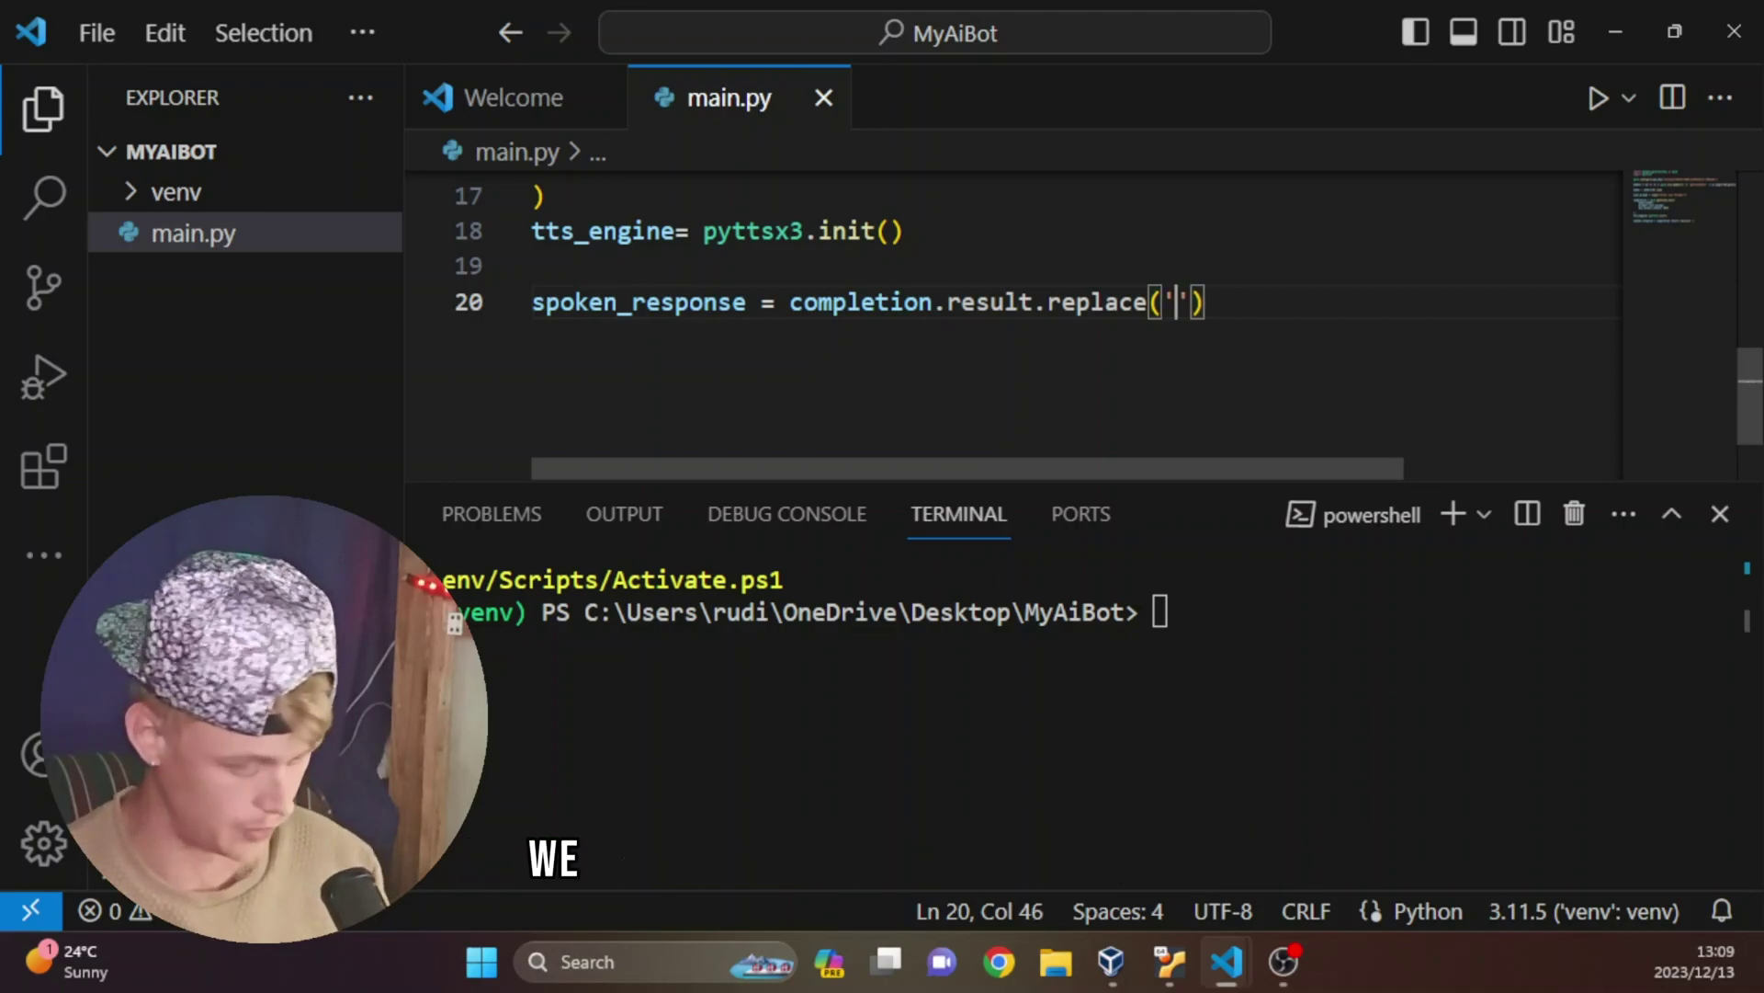
type("*'")
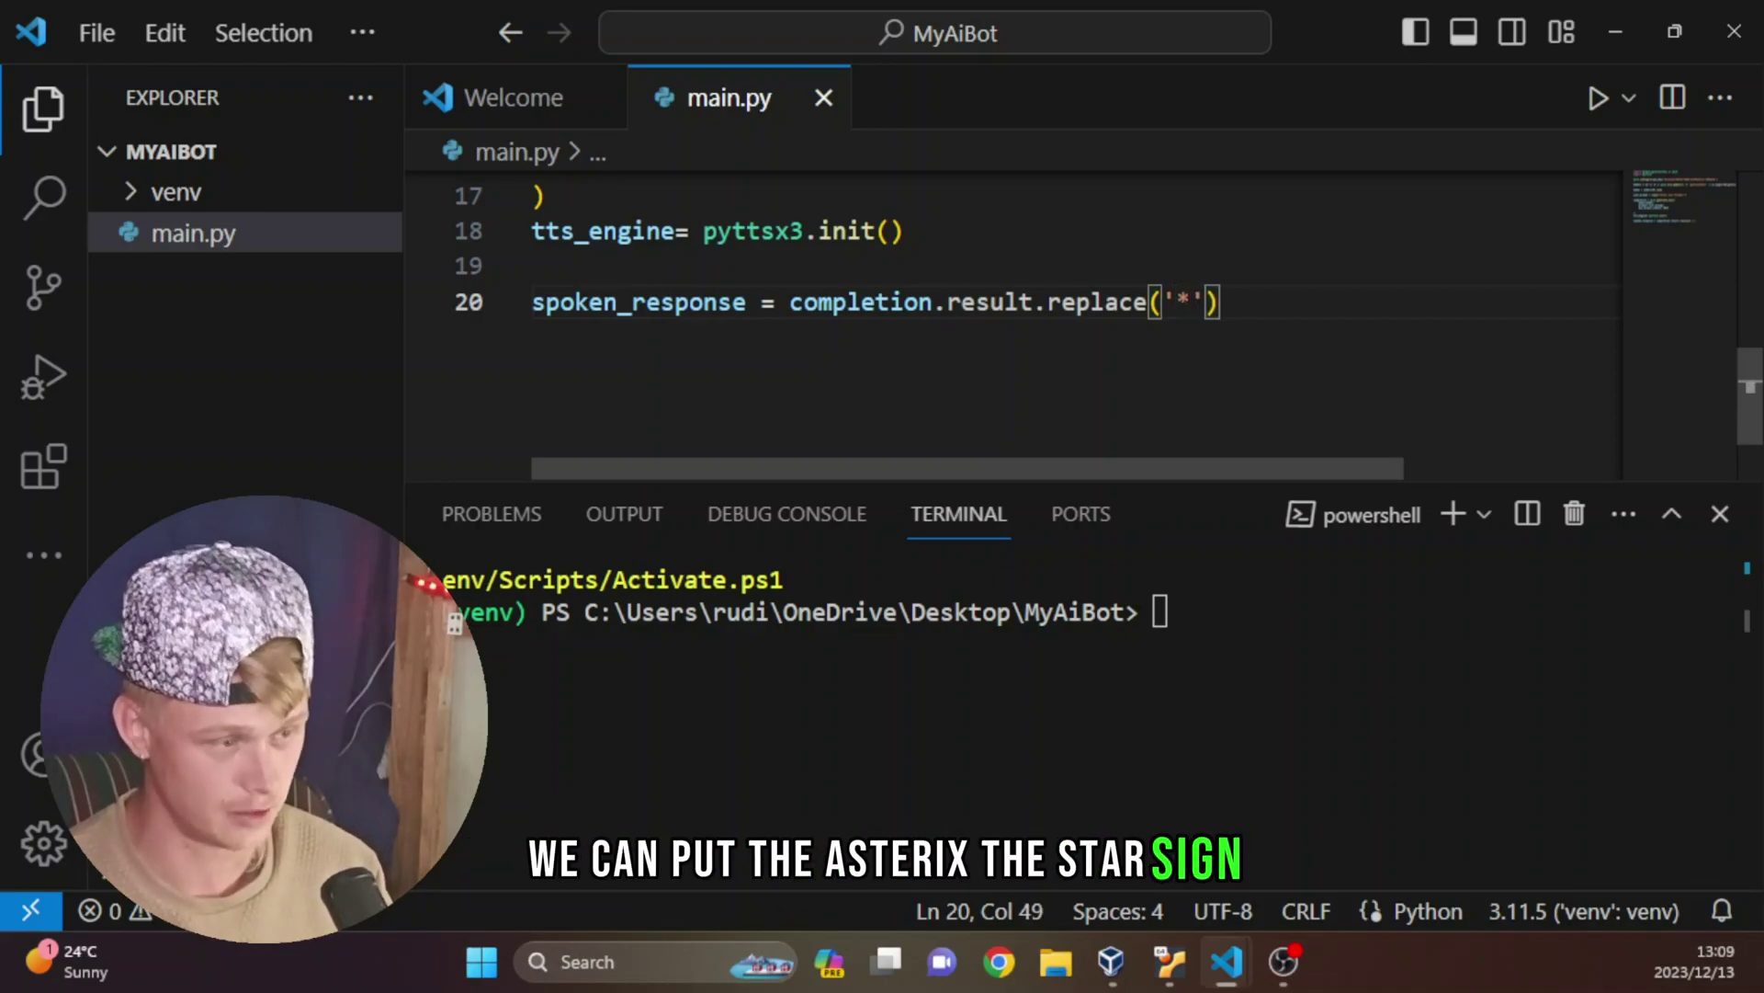
type(",")
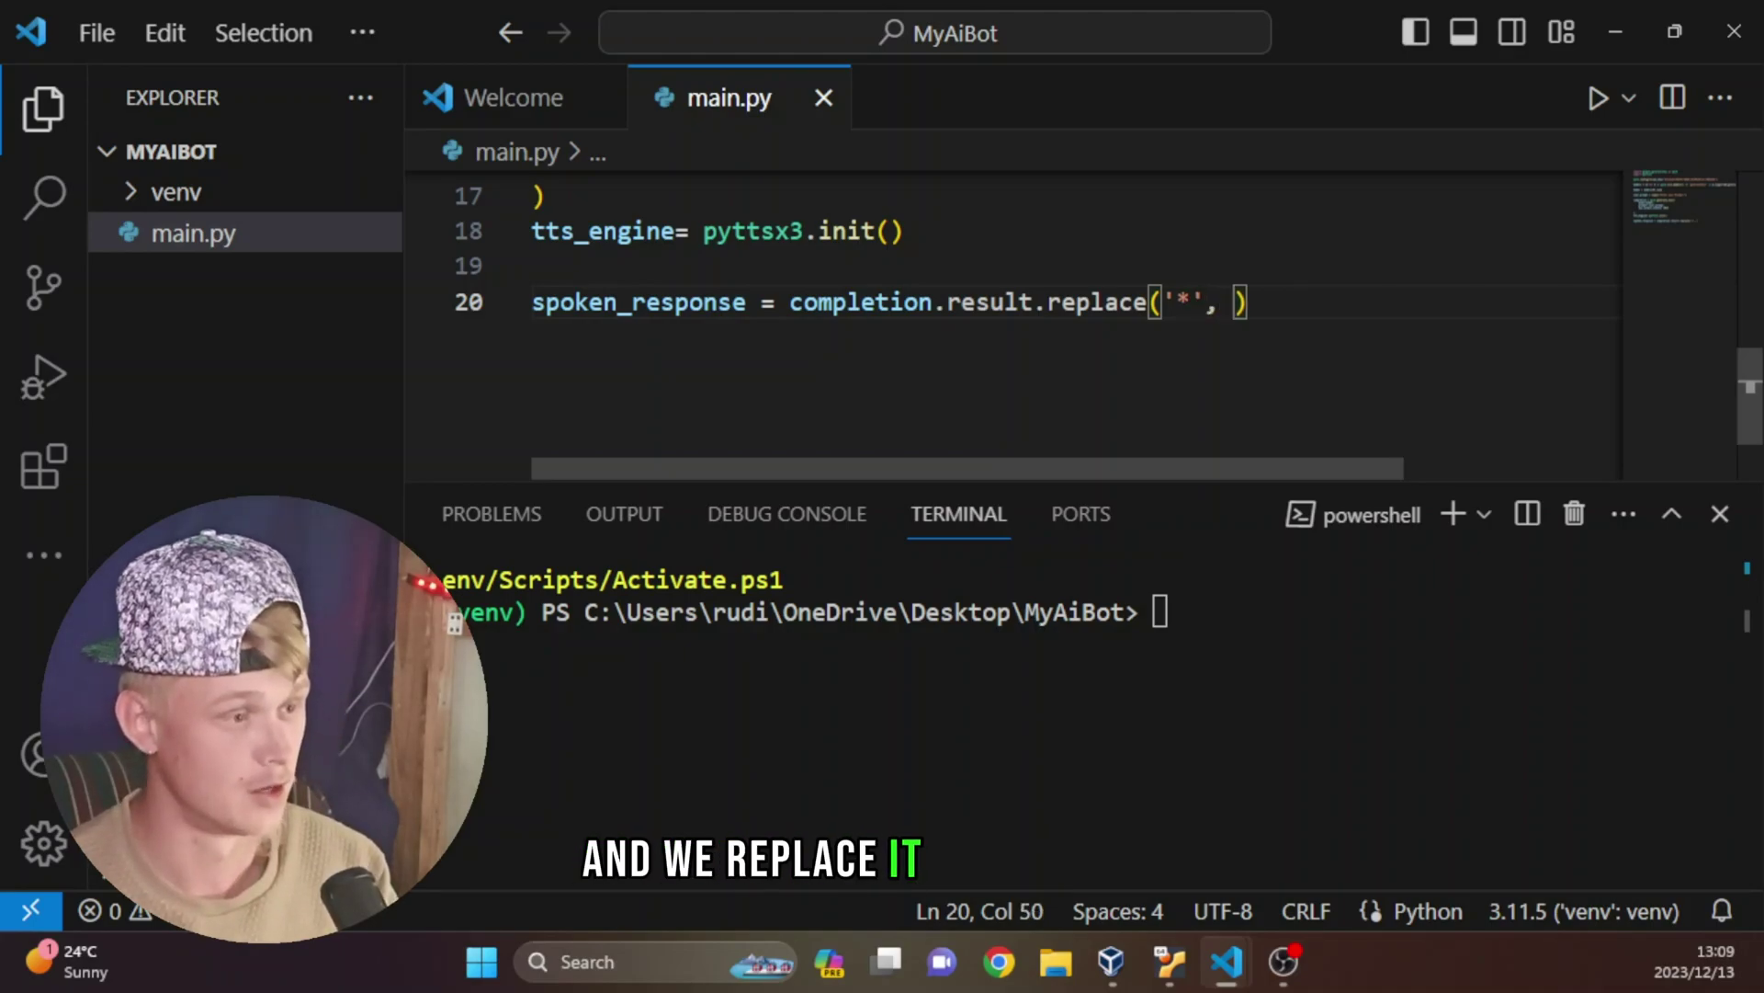
key("BackSpace")
type("''")
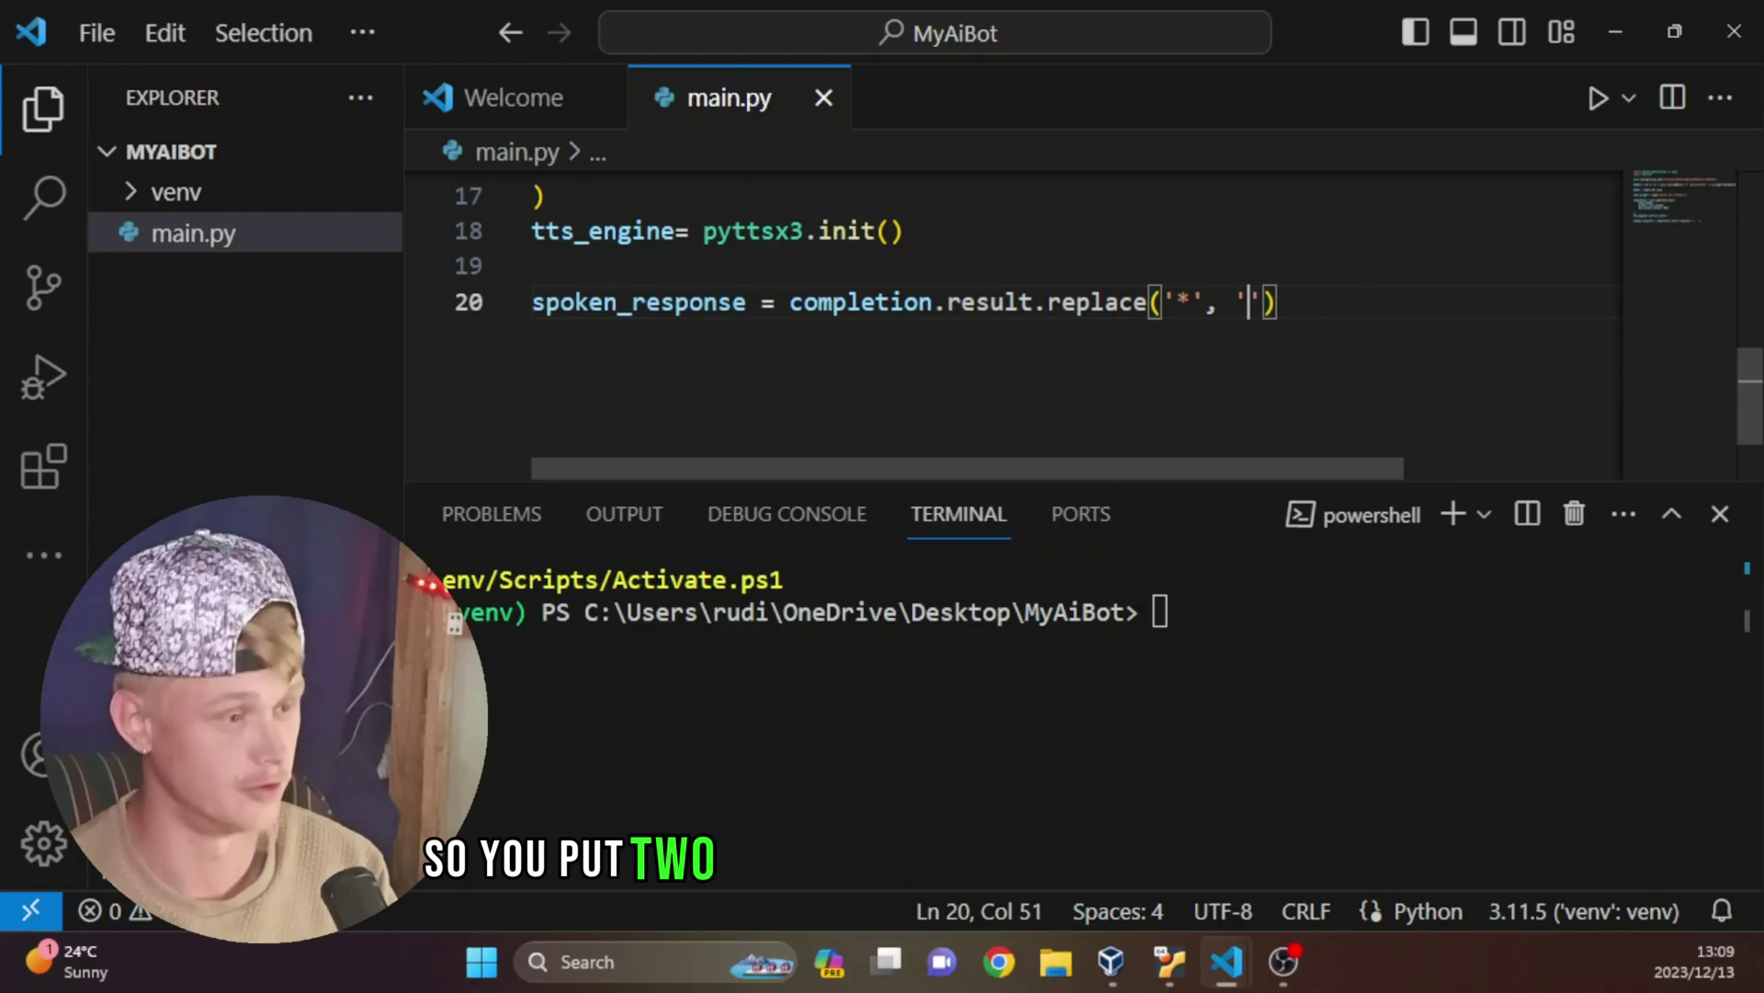
key("Left")
key("Left")
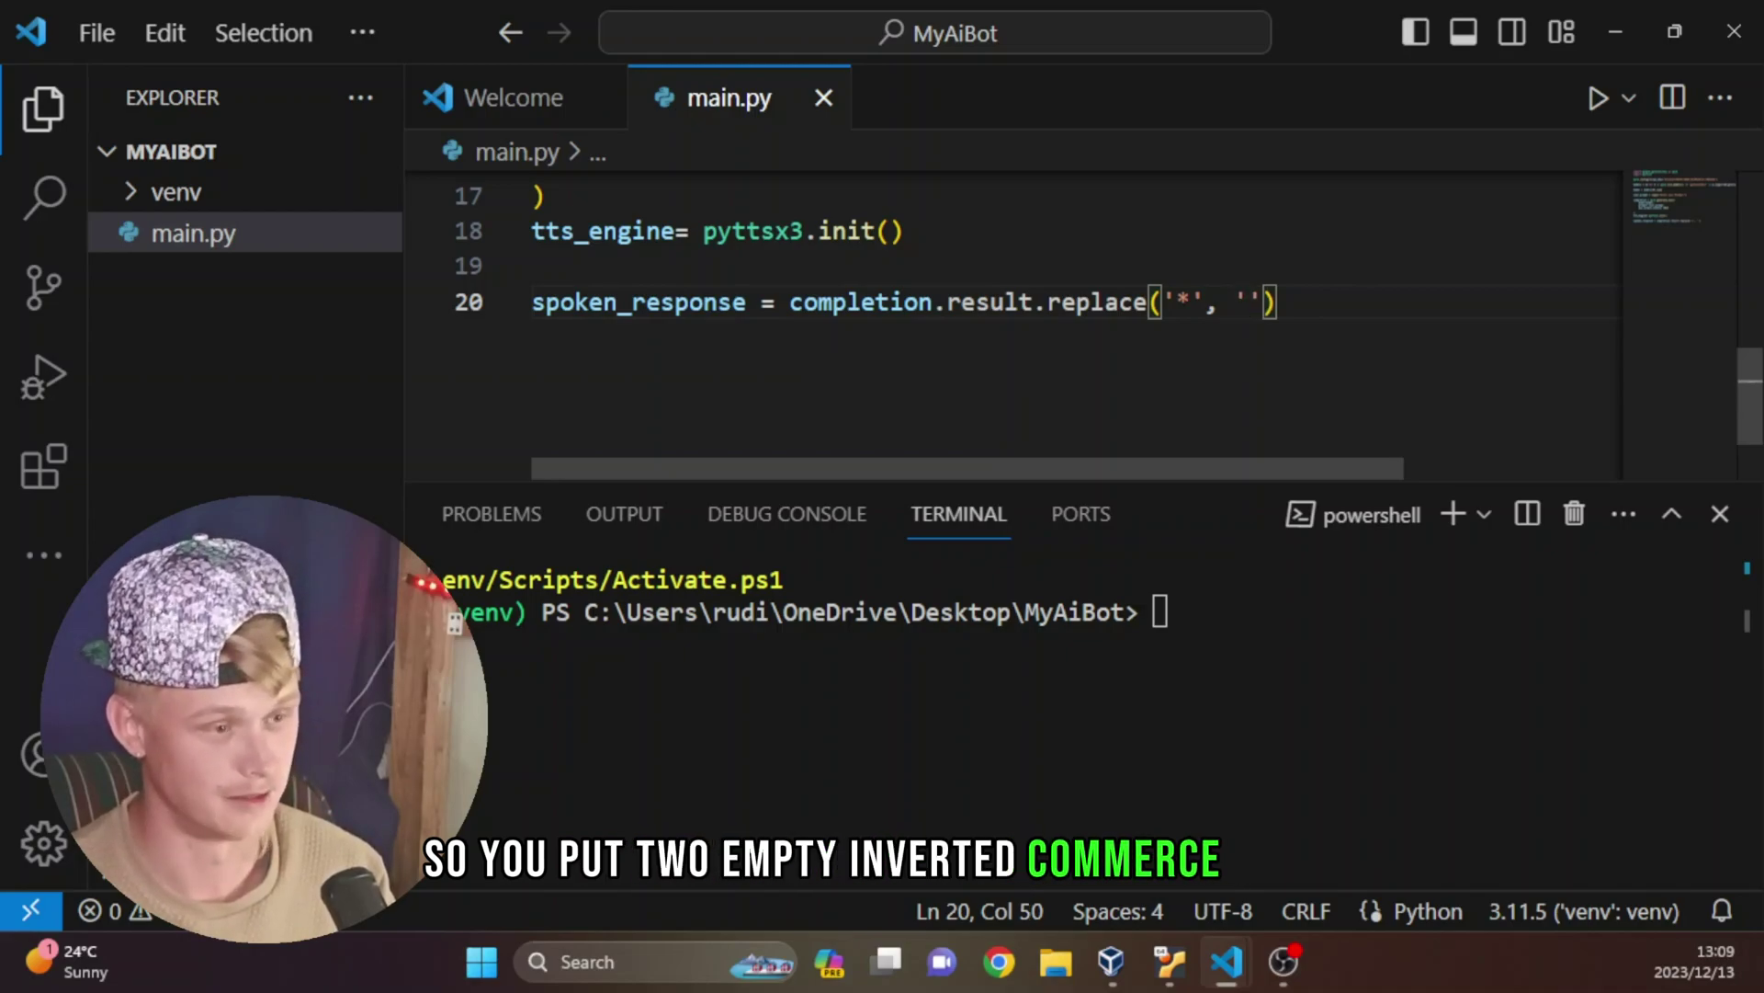
key("End")
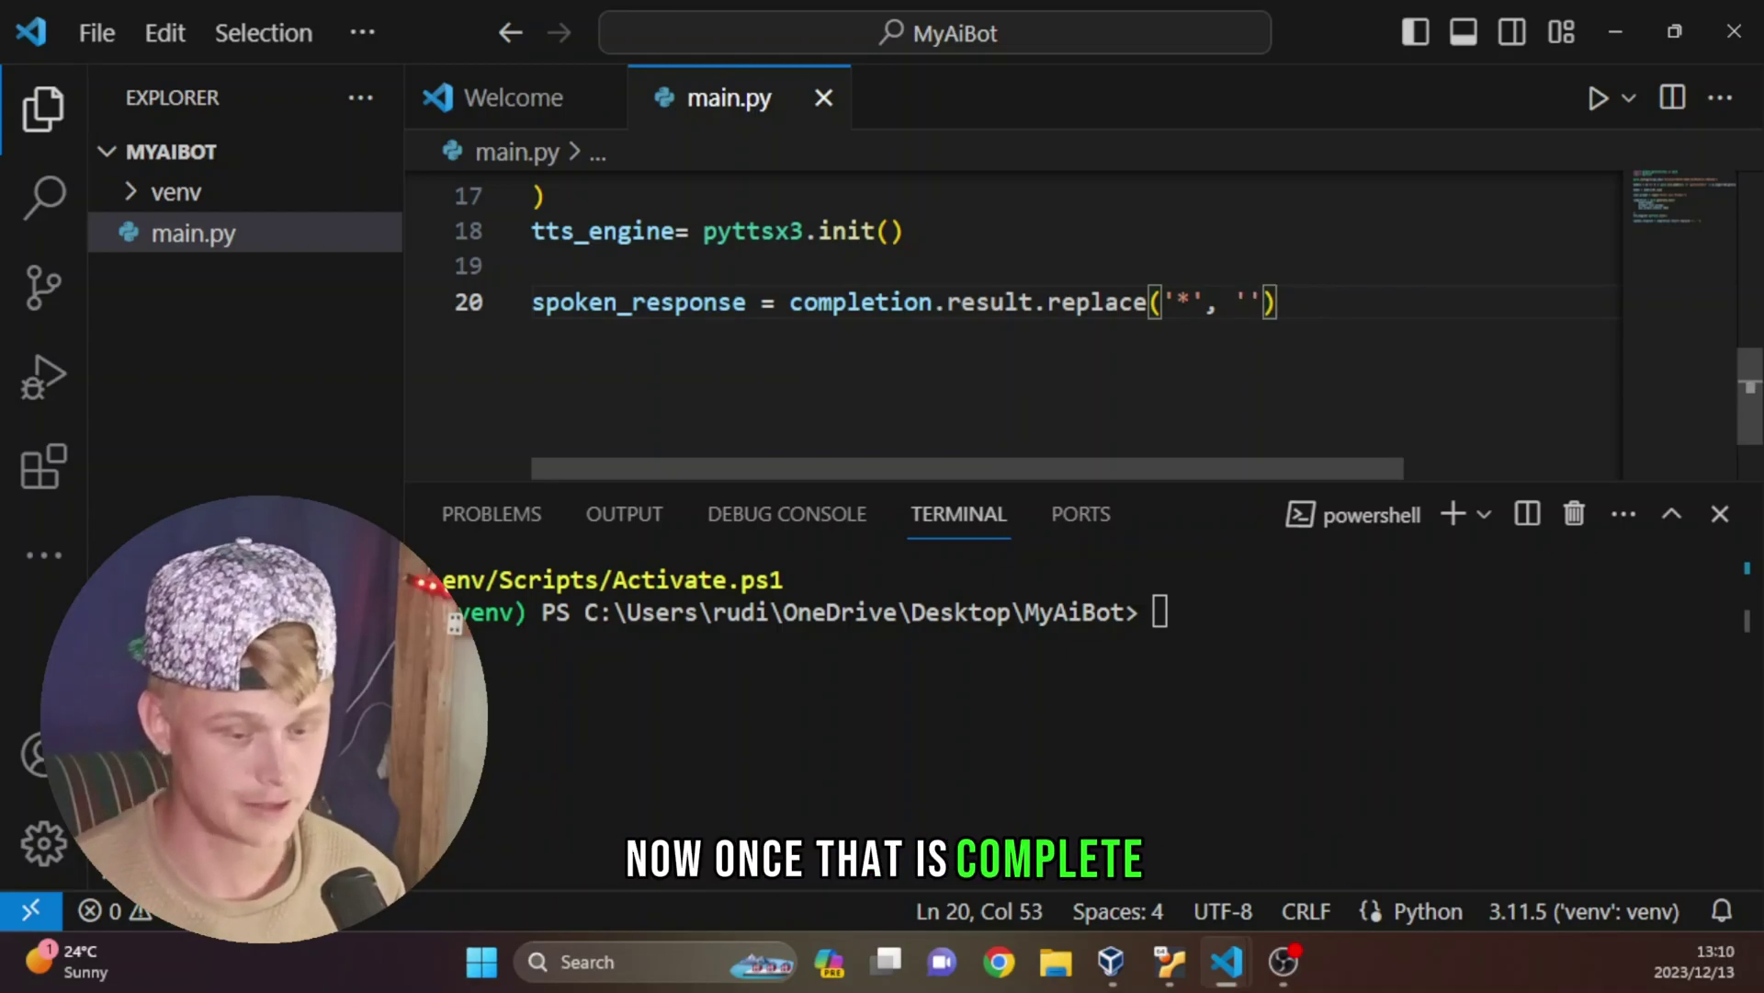
key("Return")
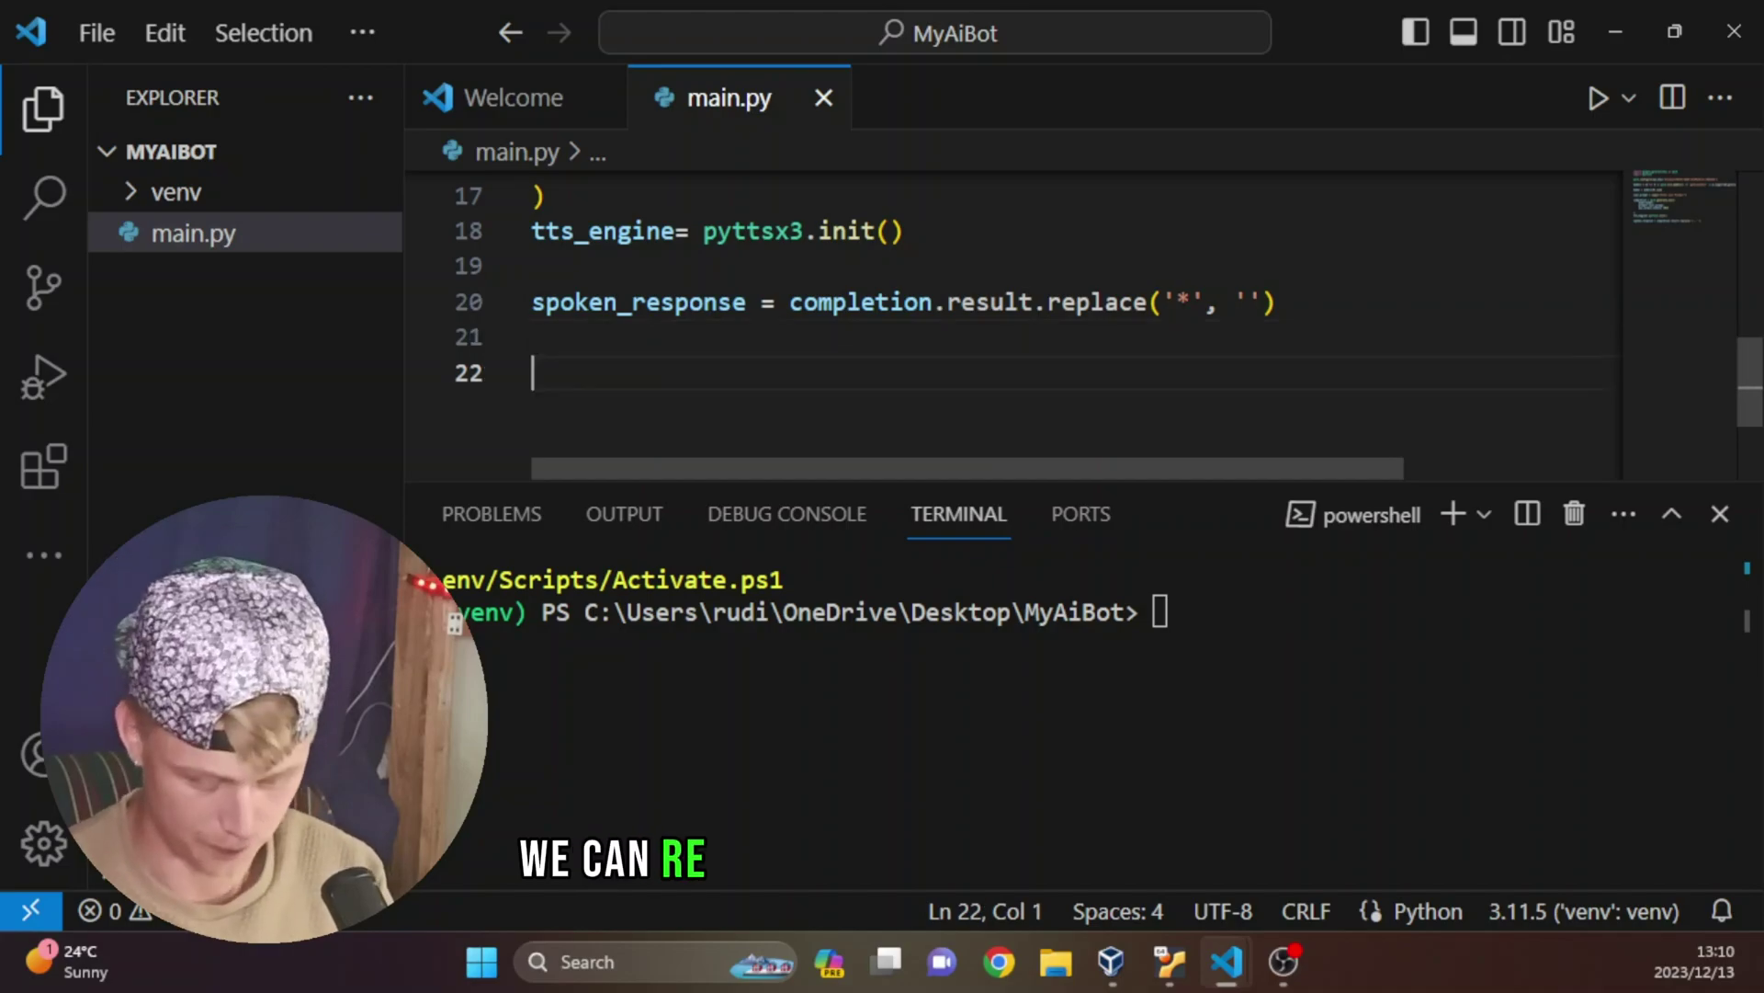
type("pr")
Add print(spoken_response) on line 22.
key("BackSpace")
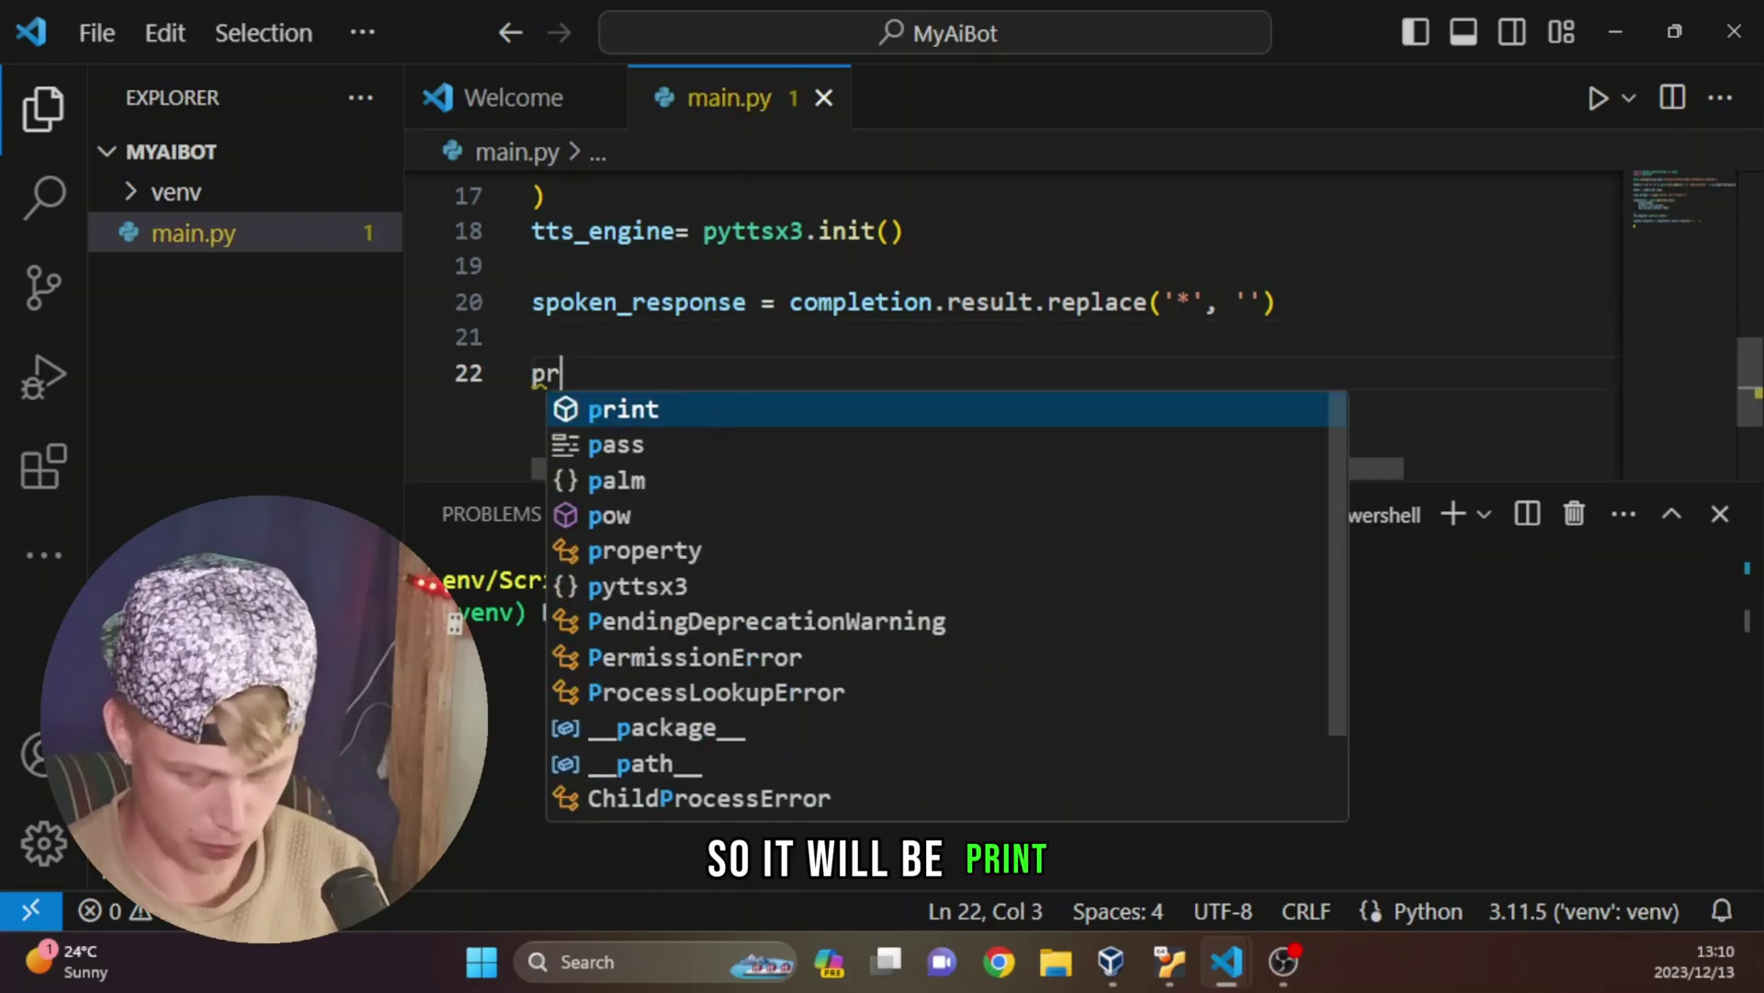
type("int(")
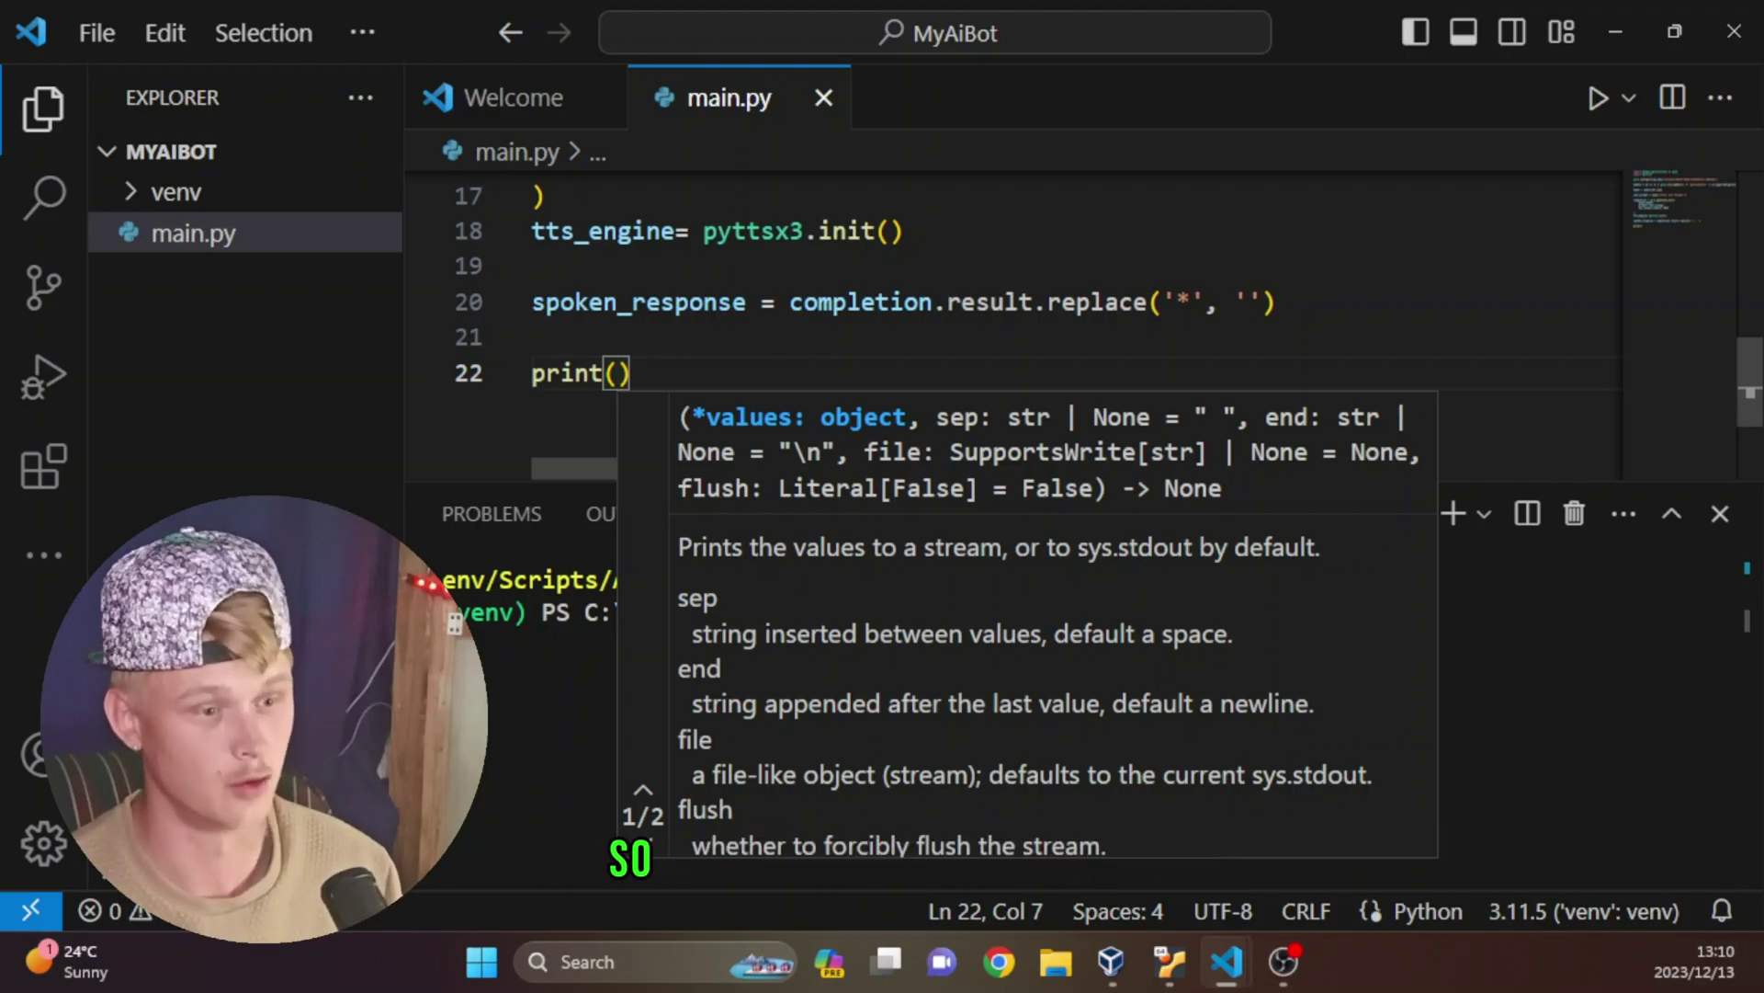
type("spoken")
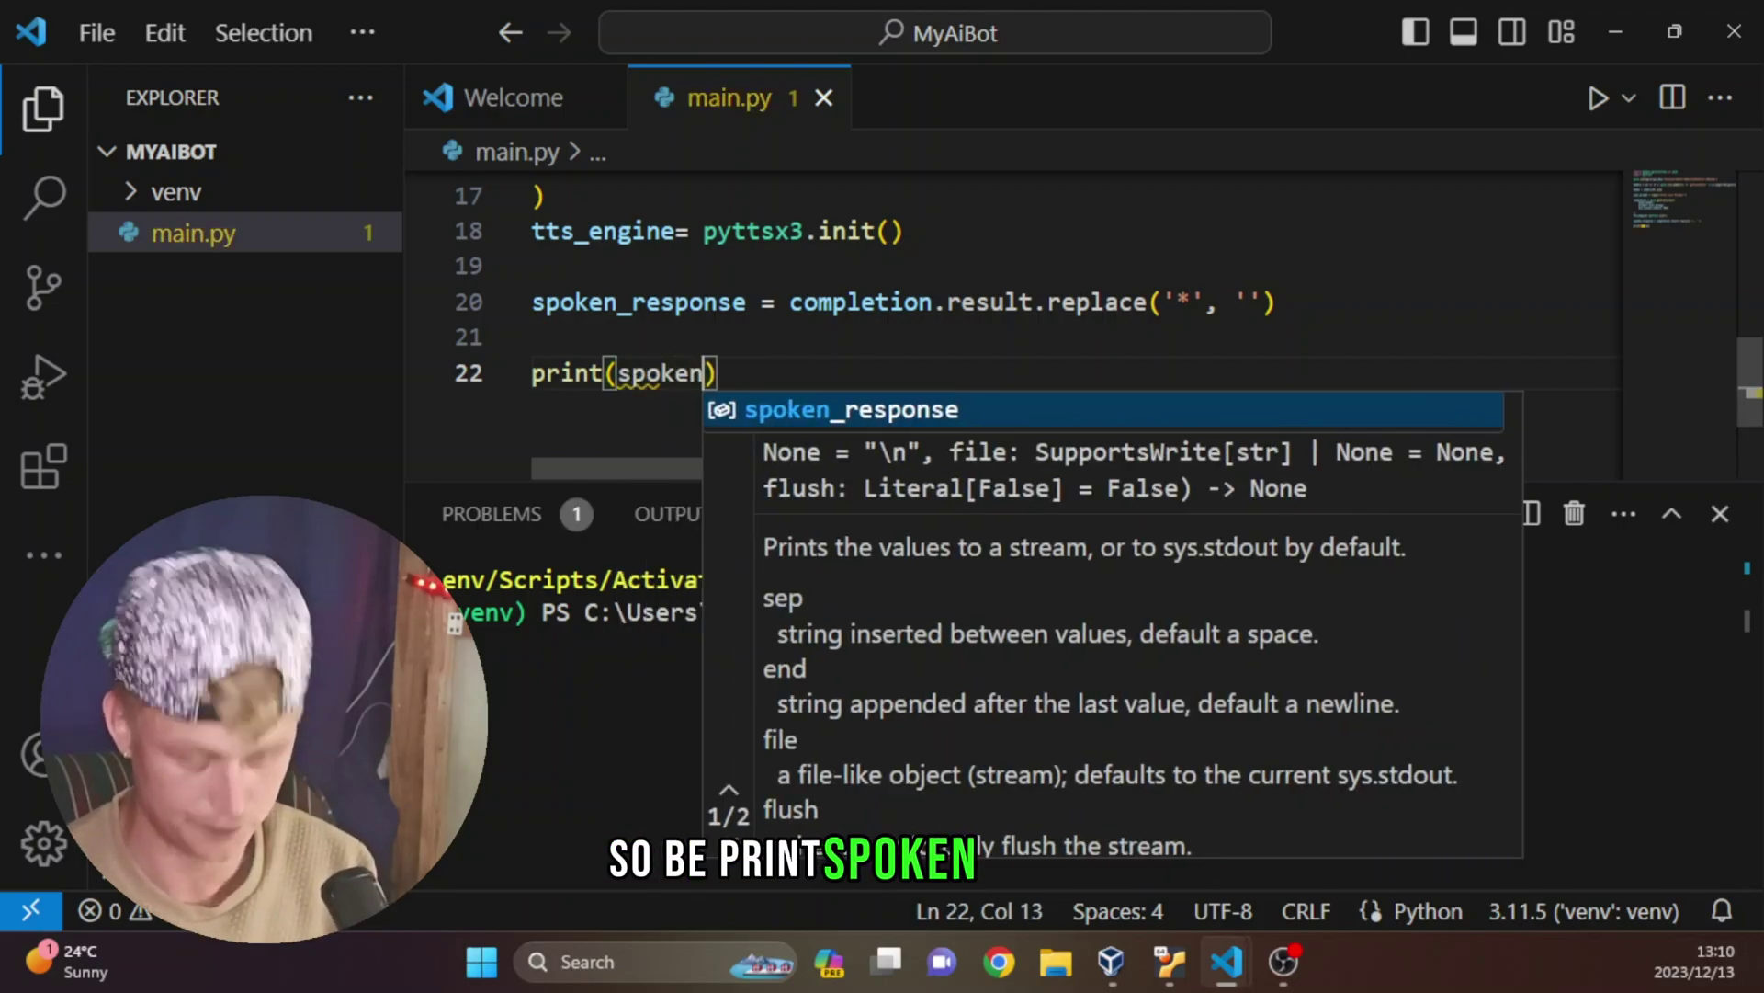
left_click(831, 409)
key("Escape")
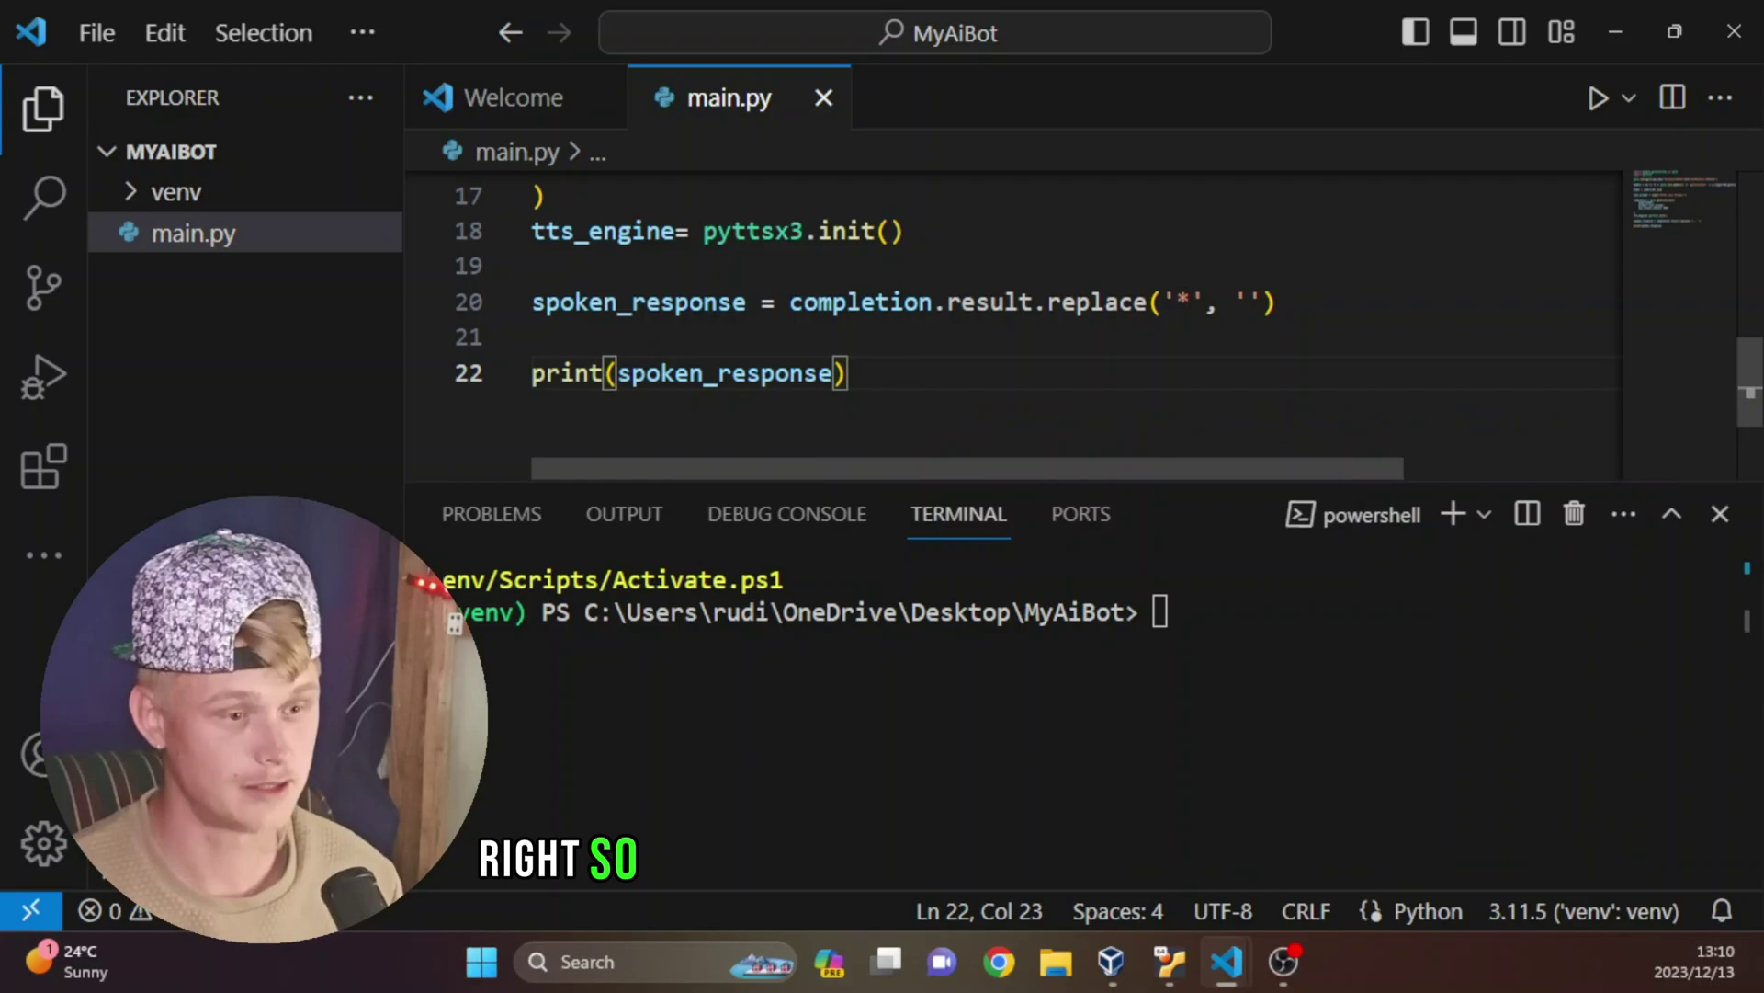
Add tts_engine.say(spoken_response) on line 24, with a fresh line below.
key("End")
key("Return")
key("Return")
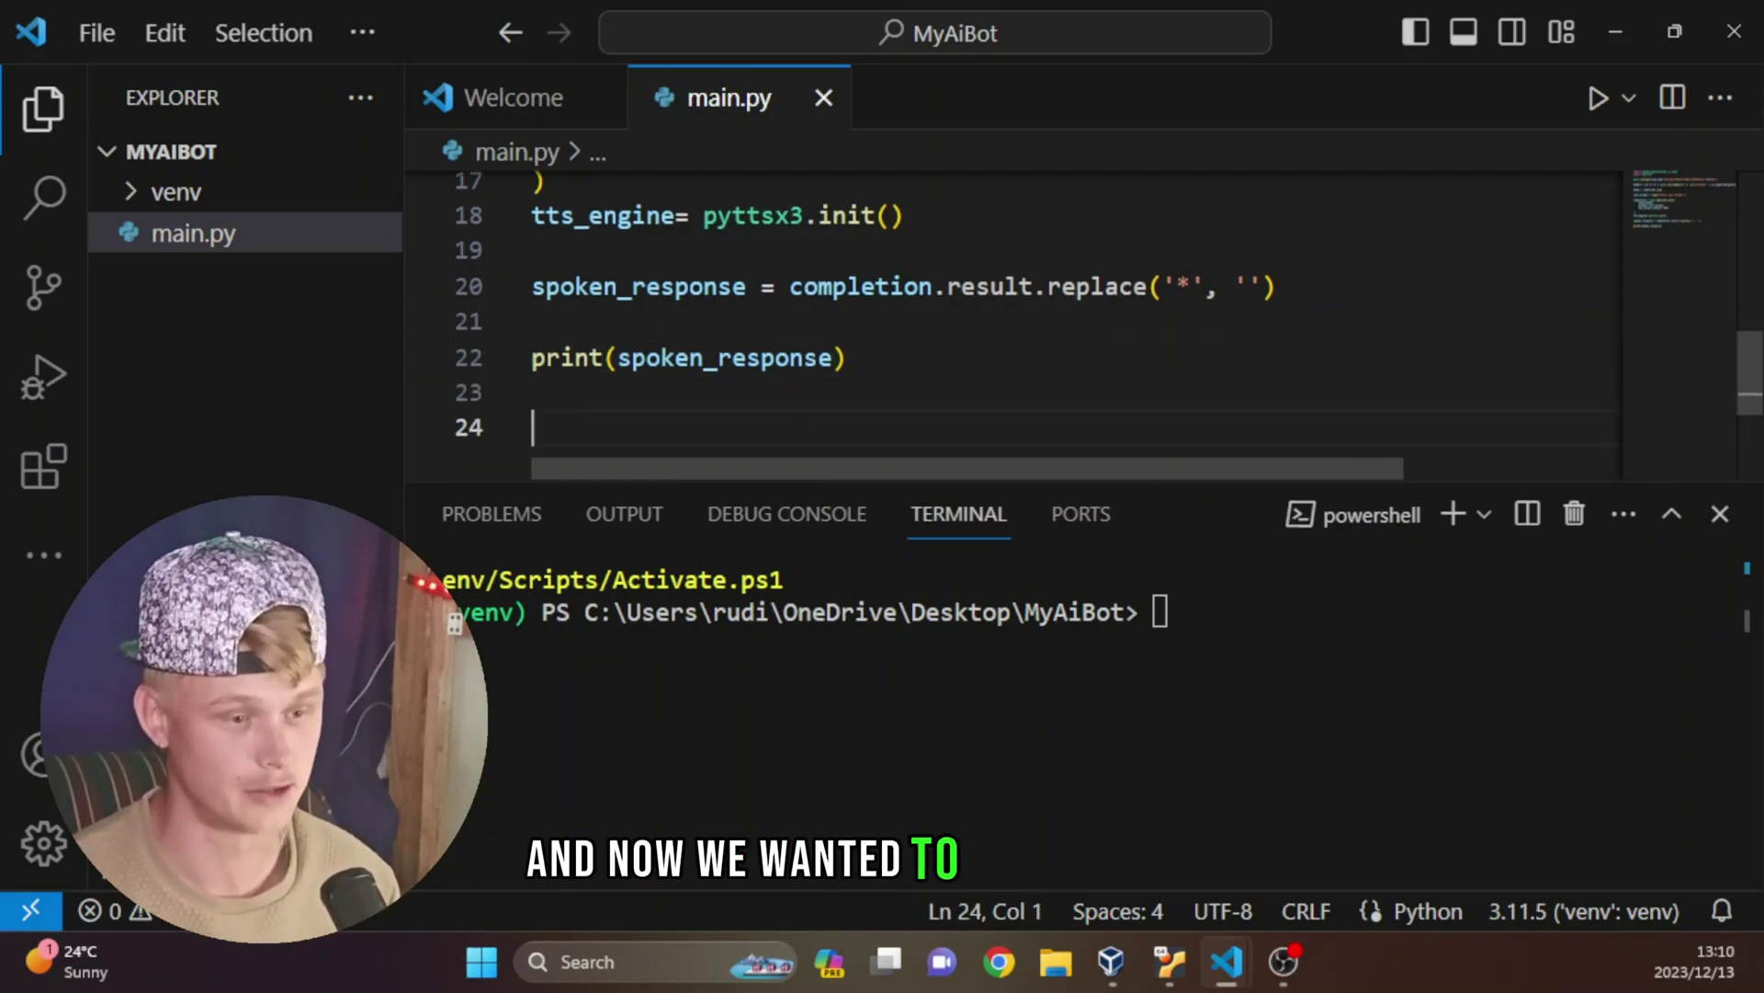
type("tt")
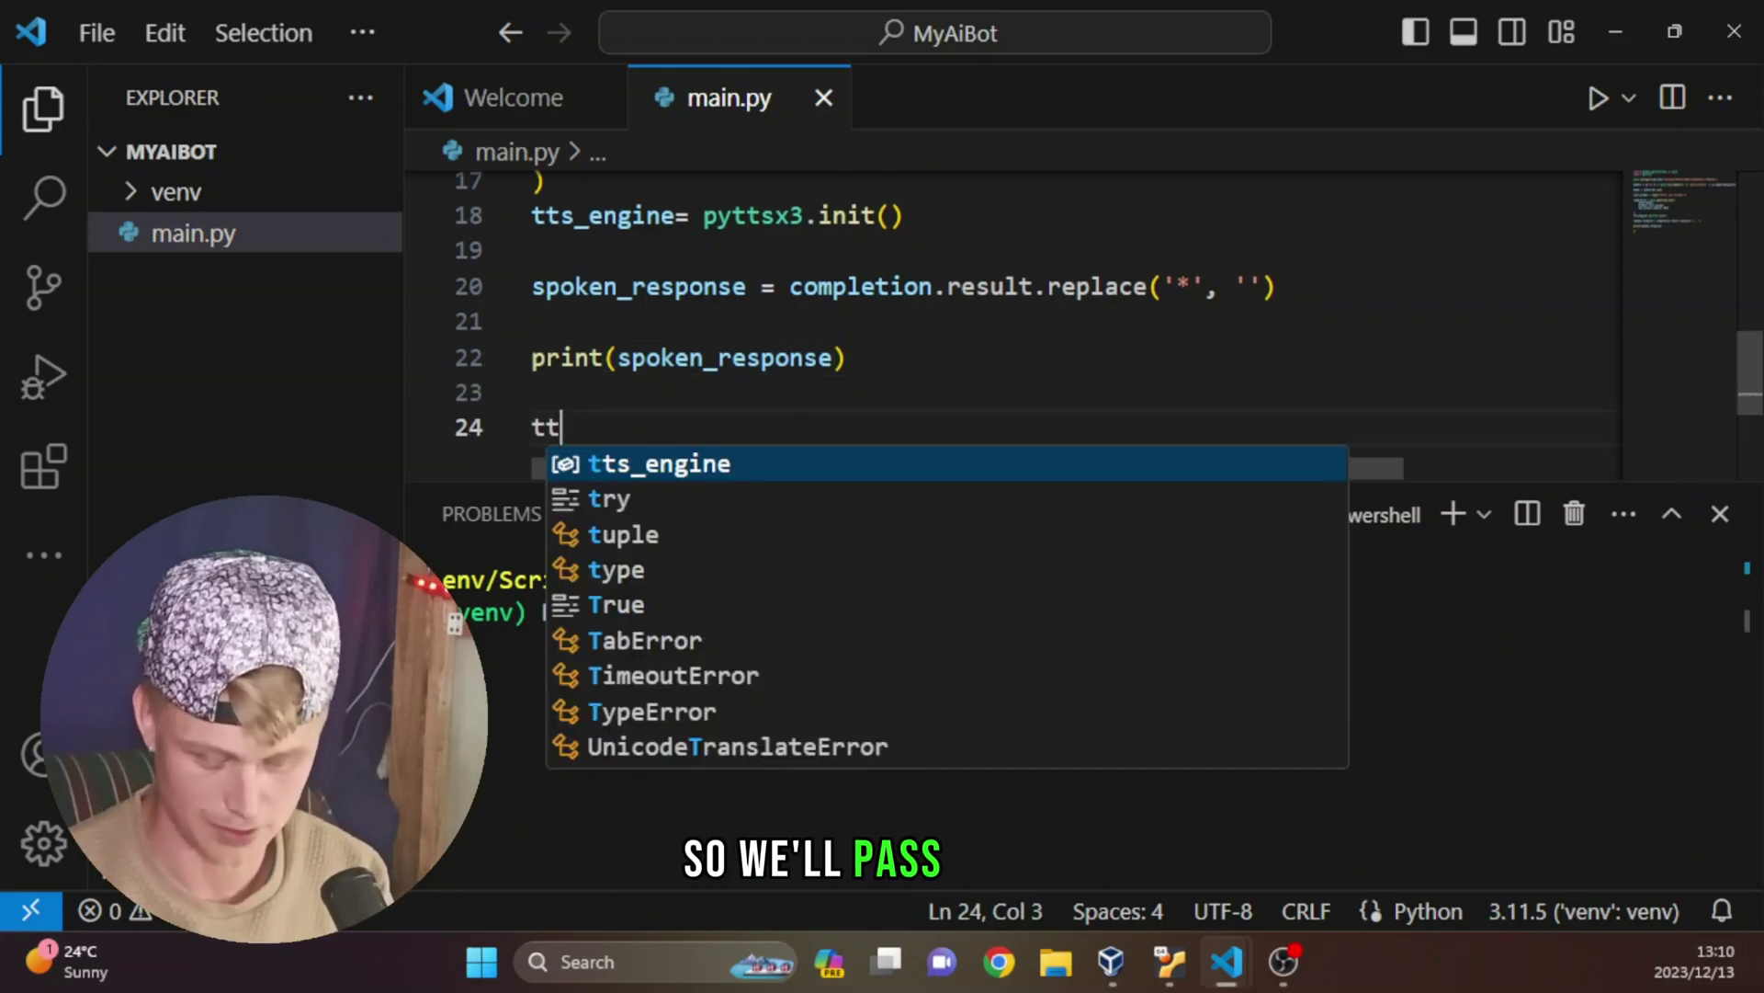
type("s_")
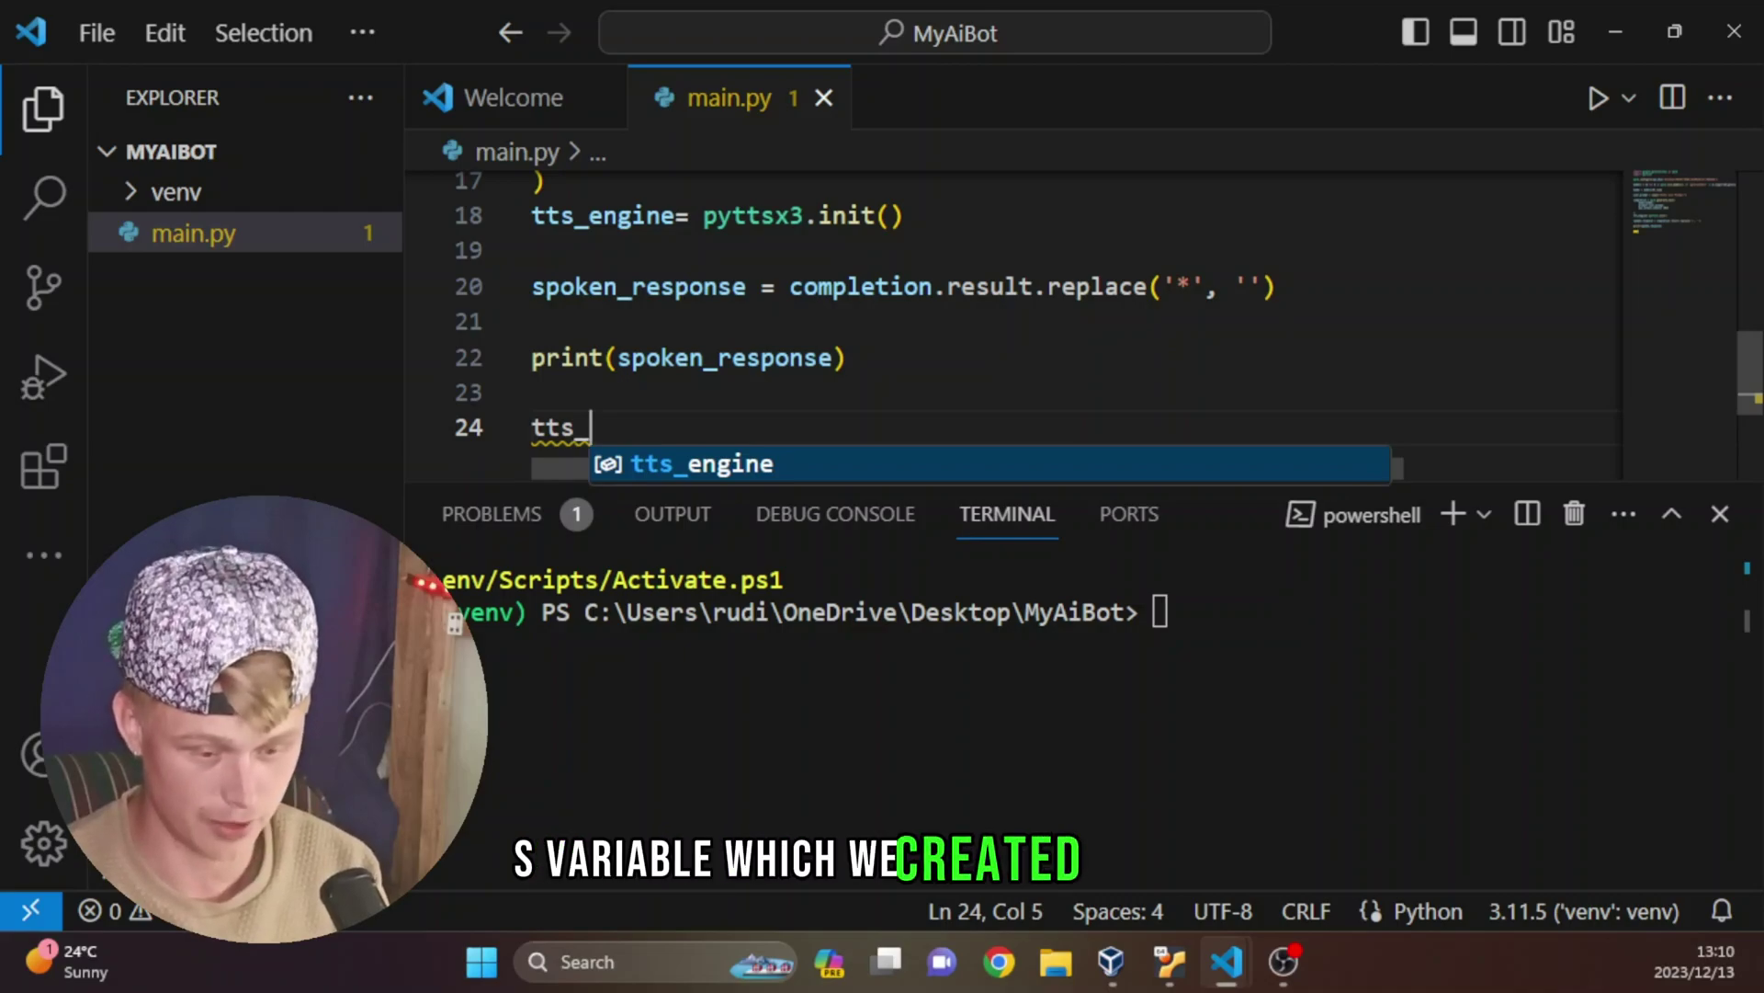
type("engin")
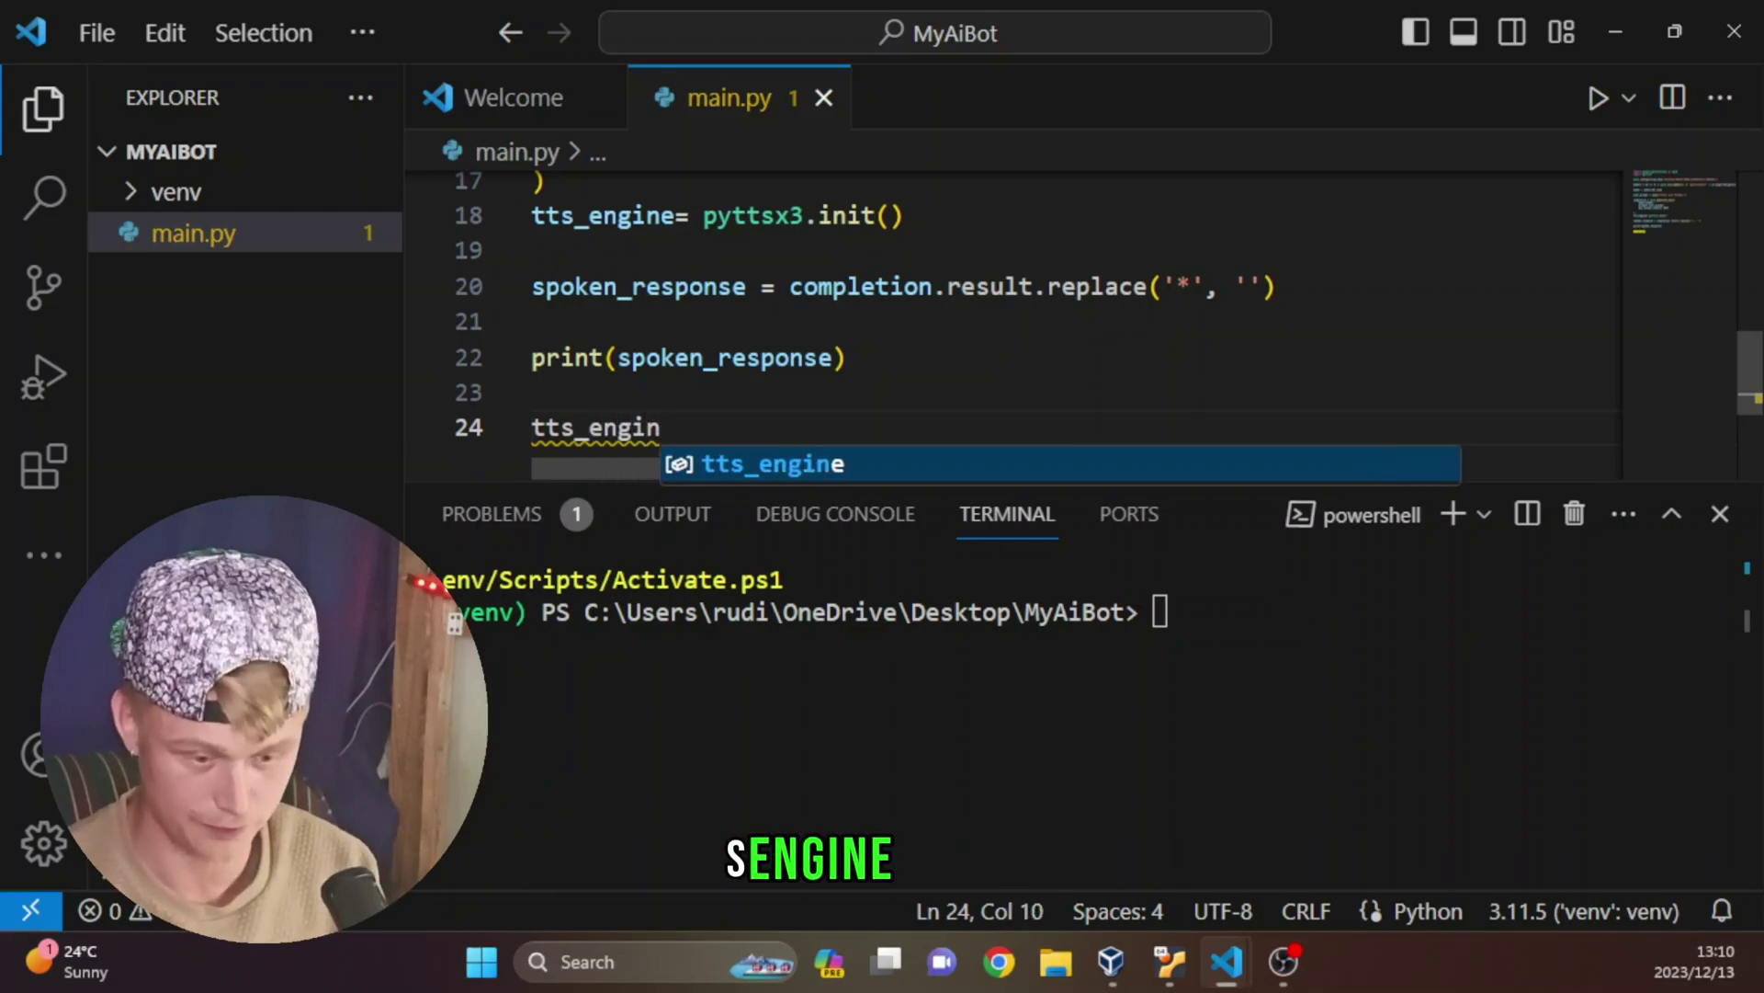
type("e.say")
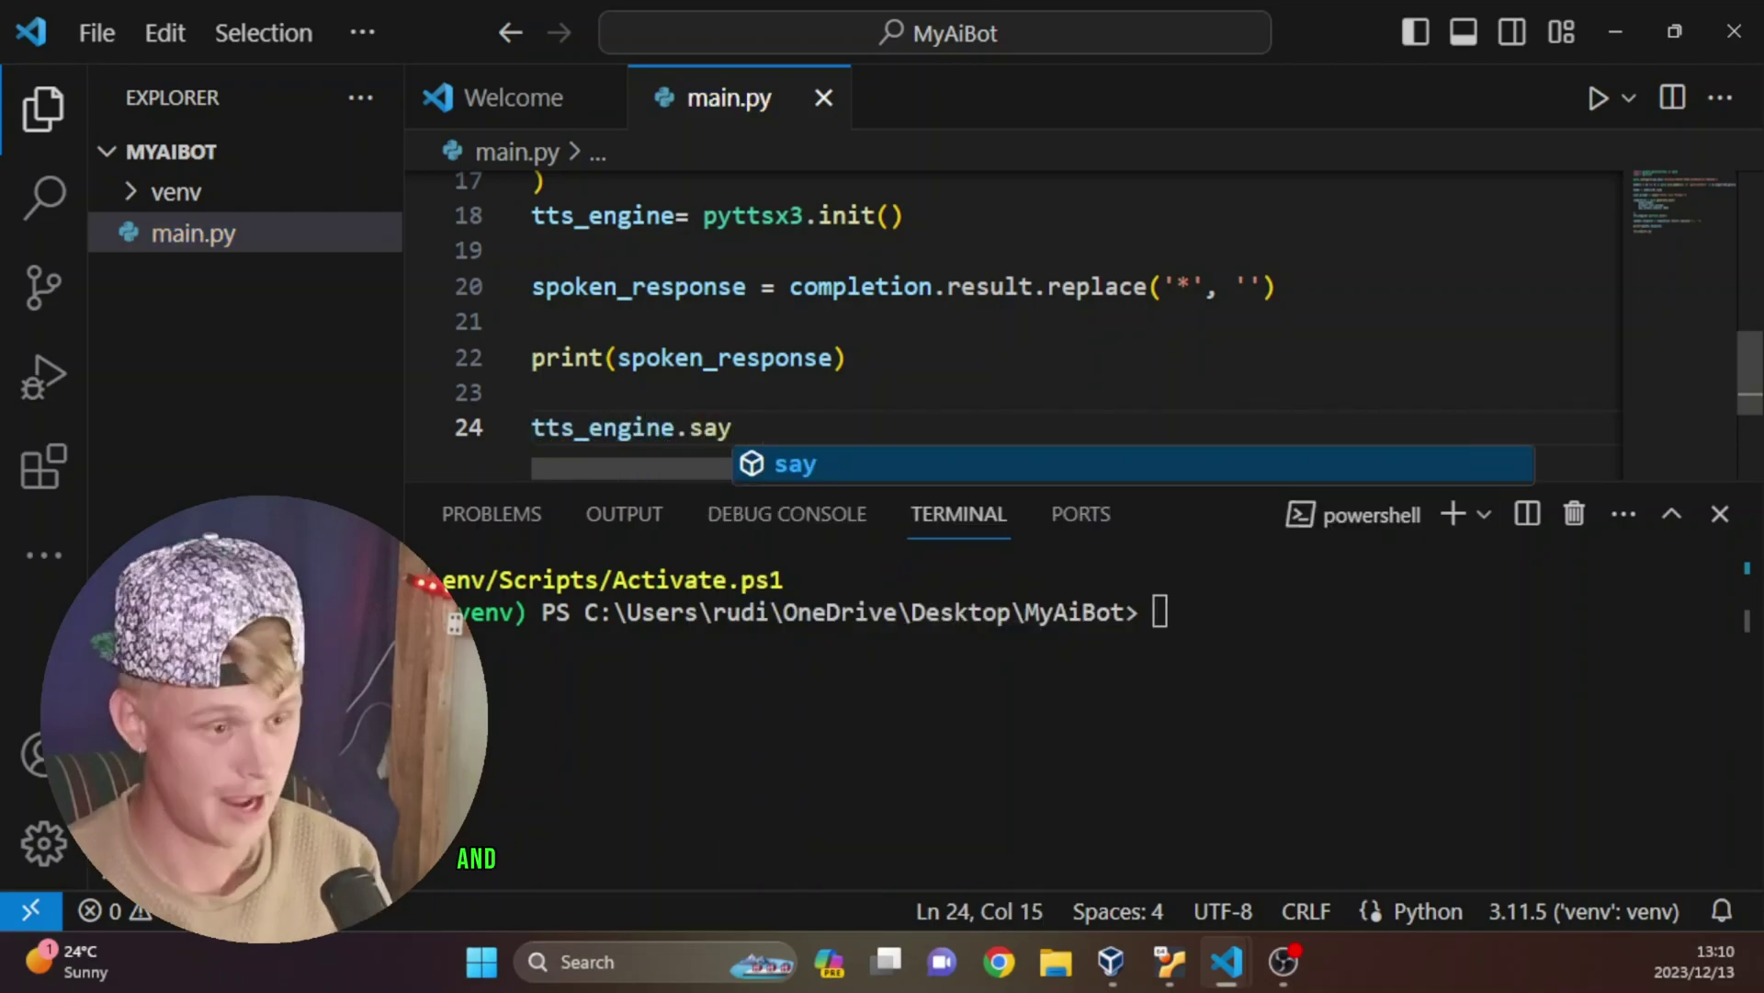
type("(s")
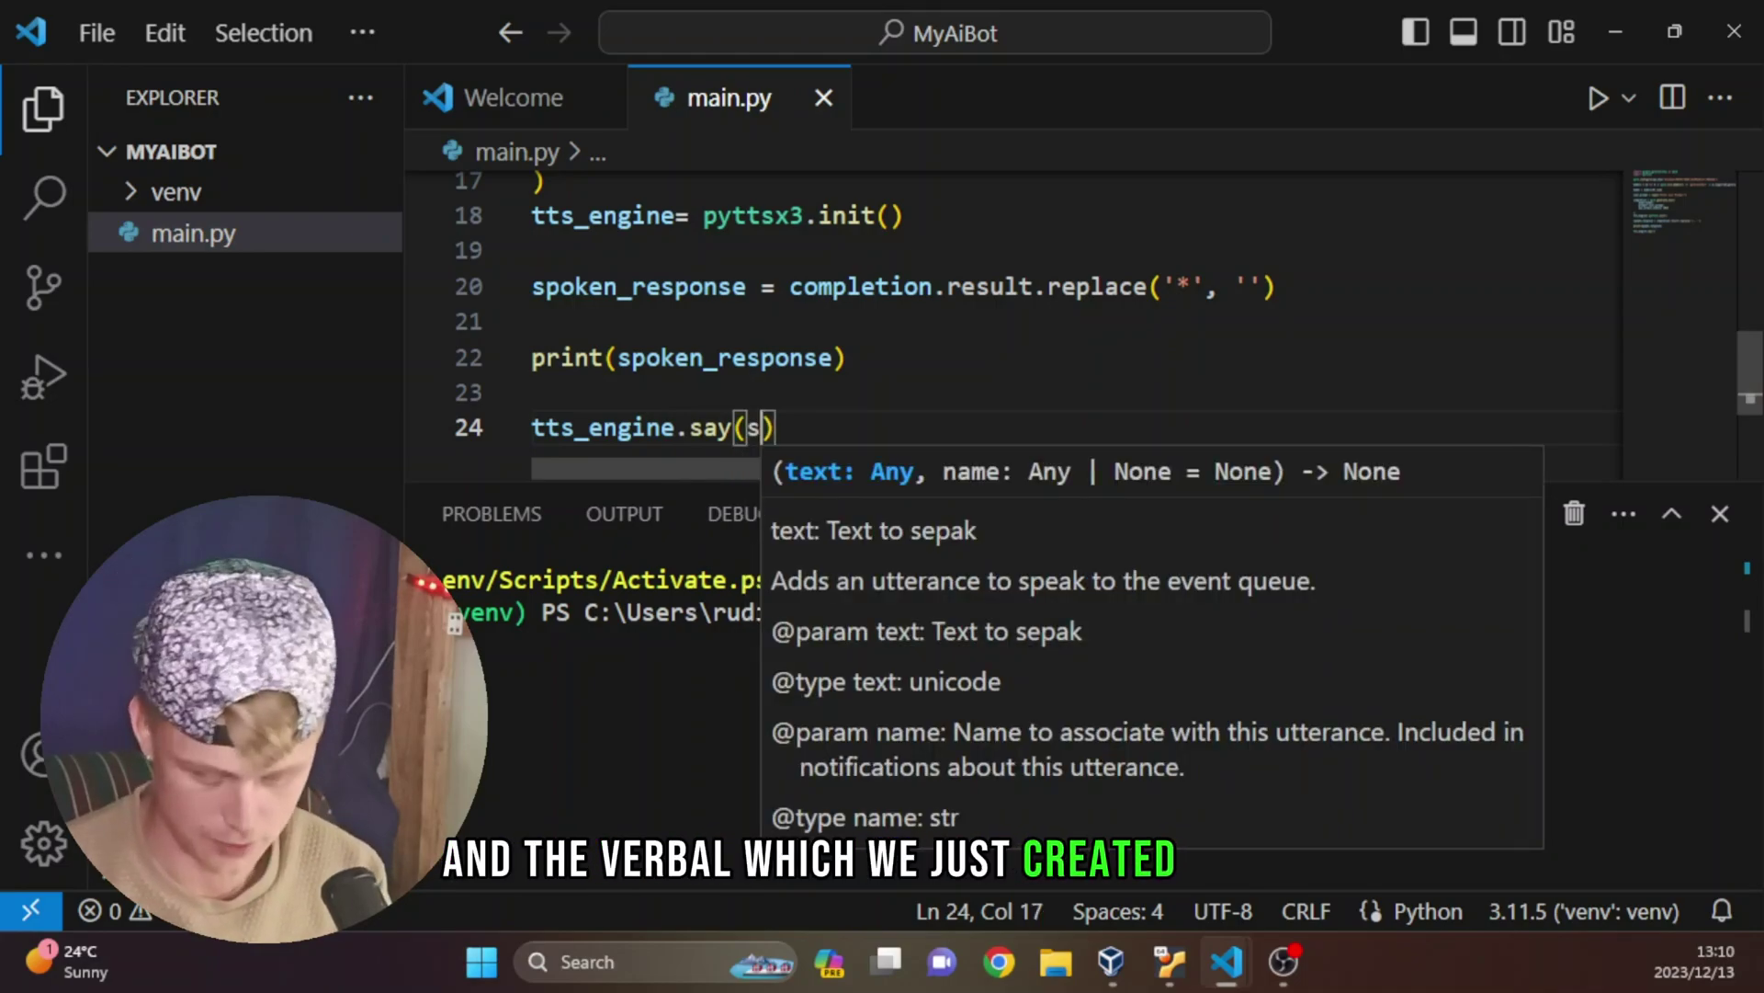
type("poken_")
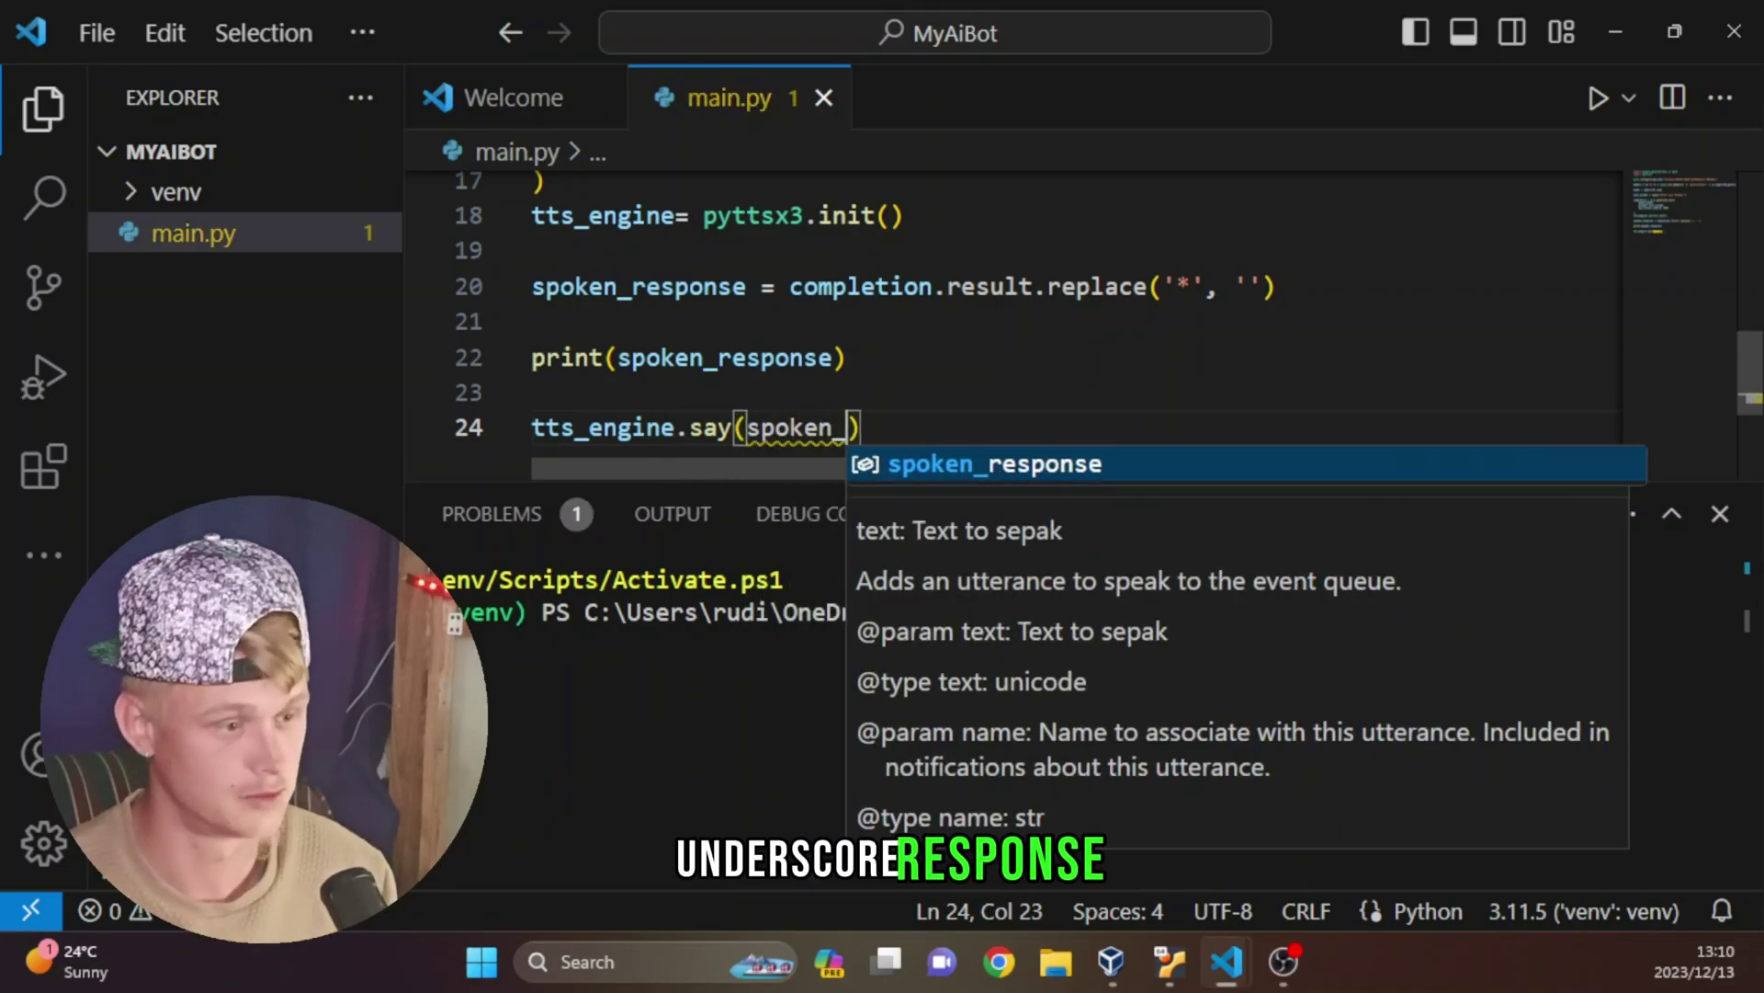
key("Tab")
key("End")
key("Return")
key("Return")
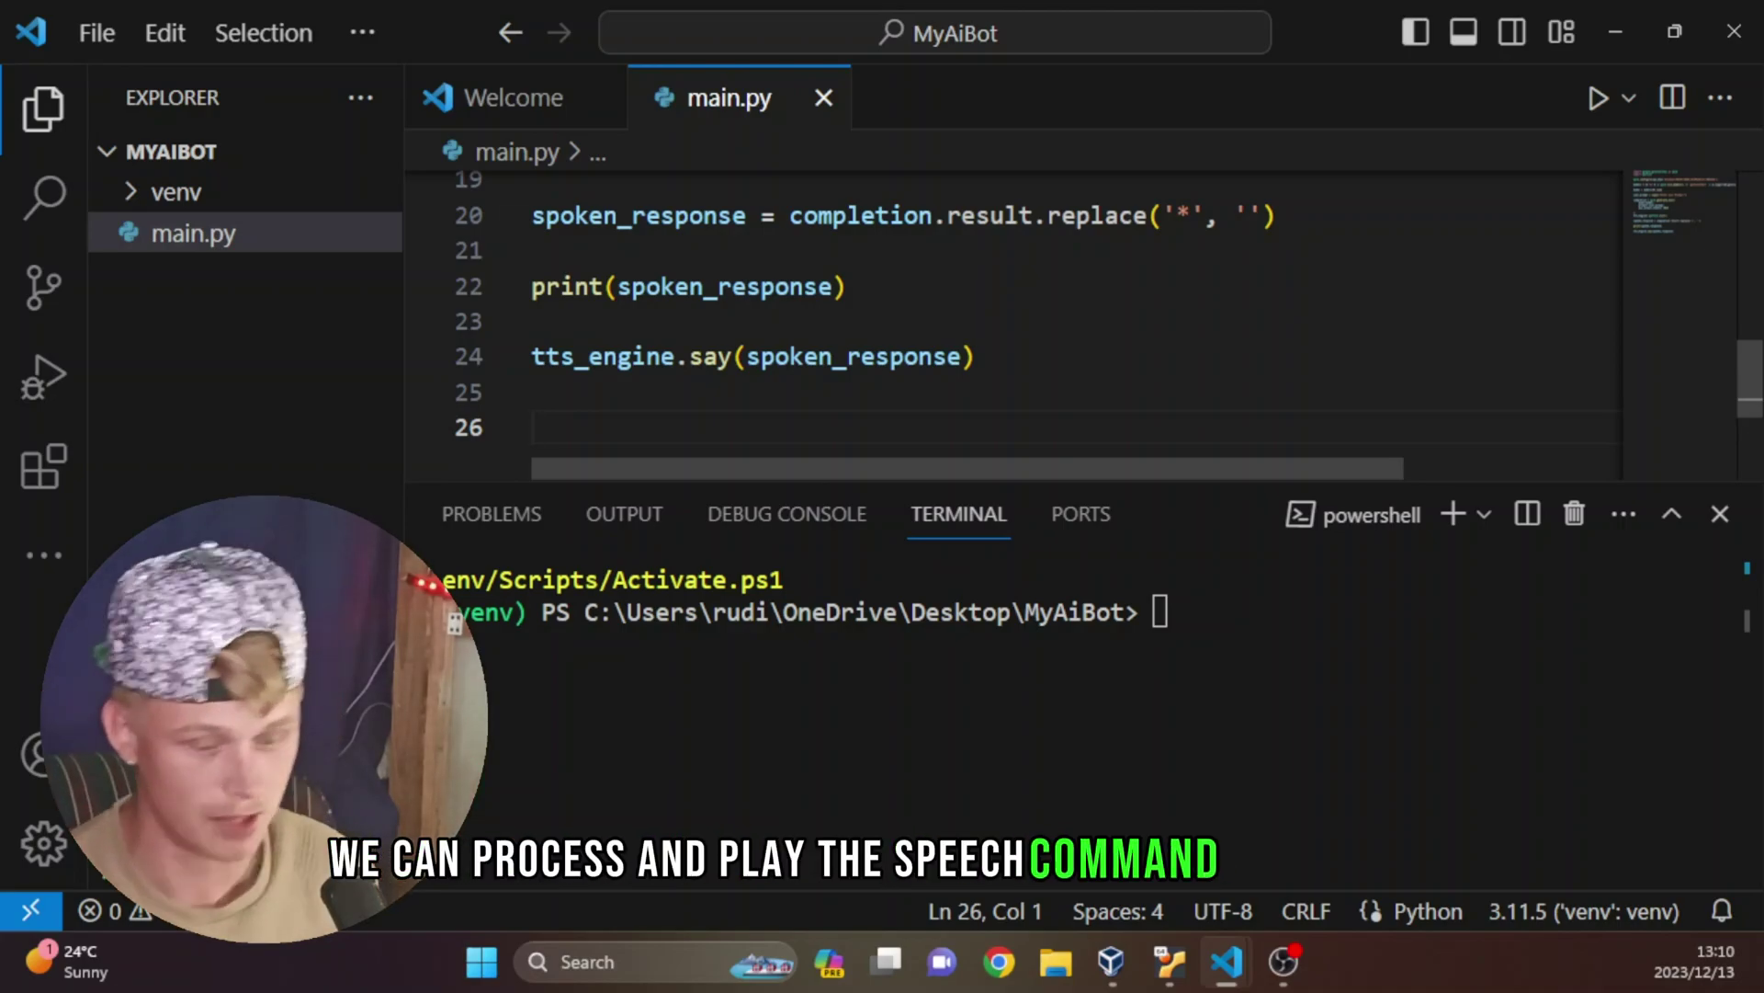
type("tts_")
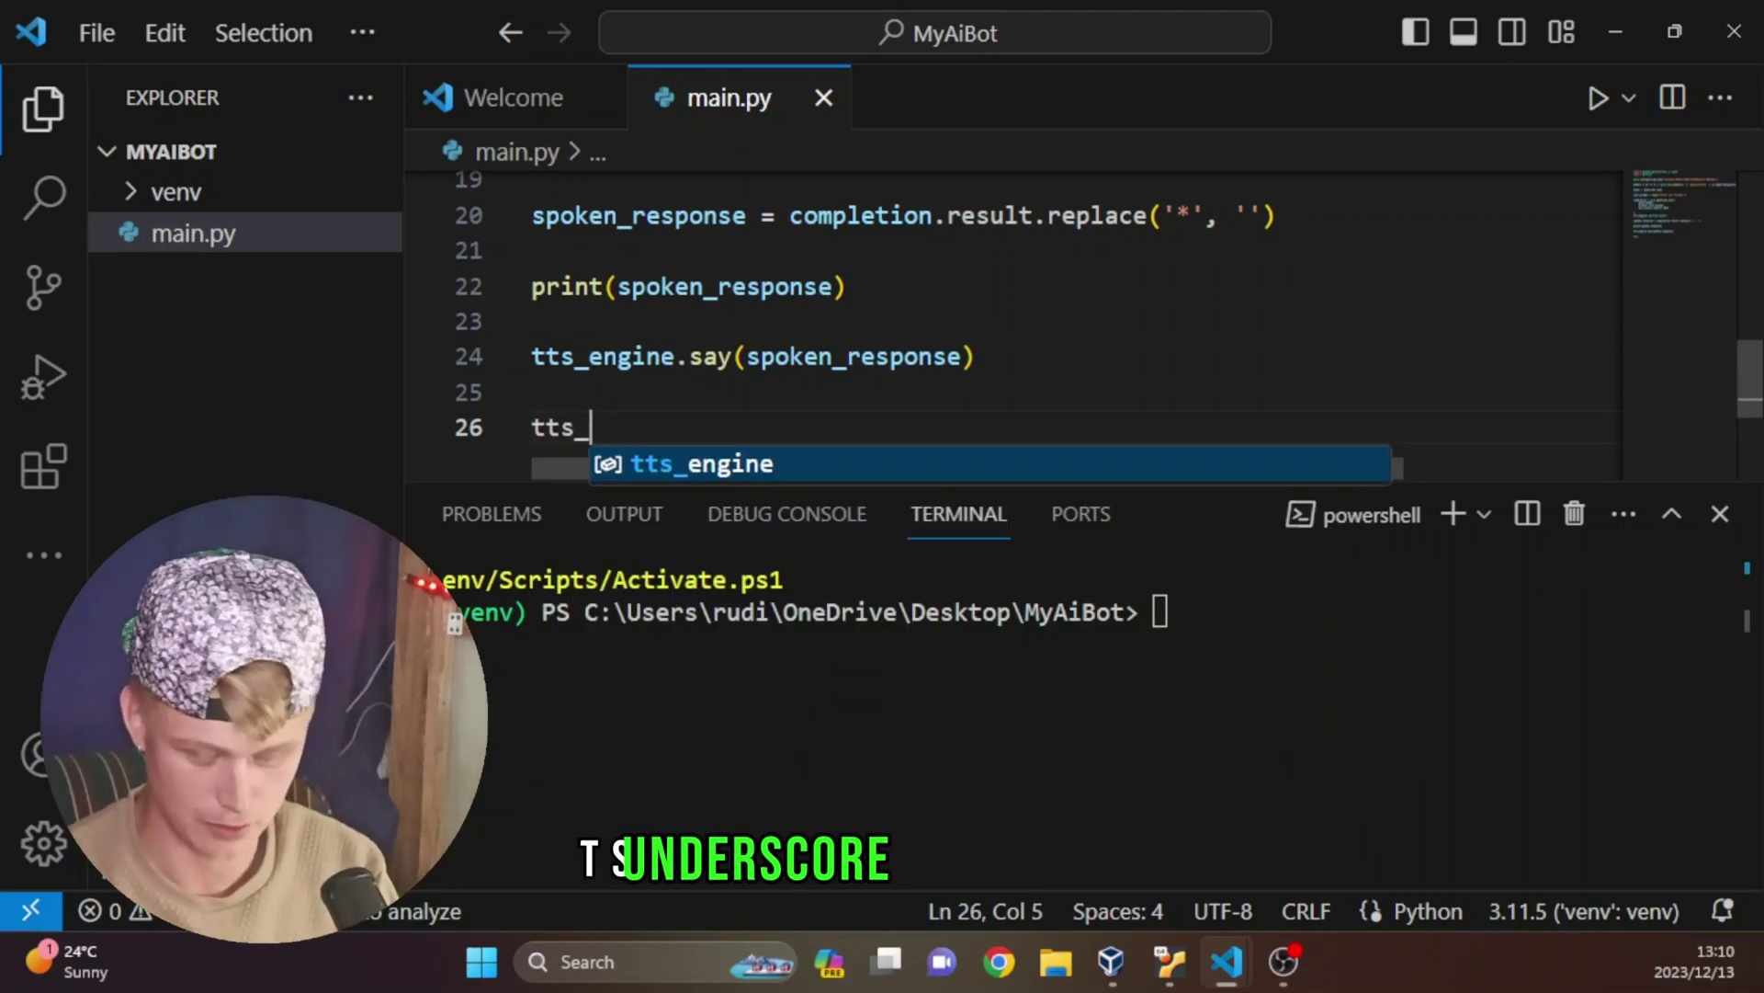
type("engine.")
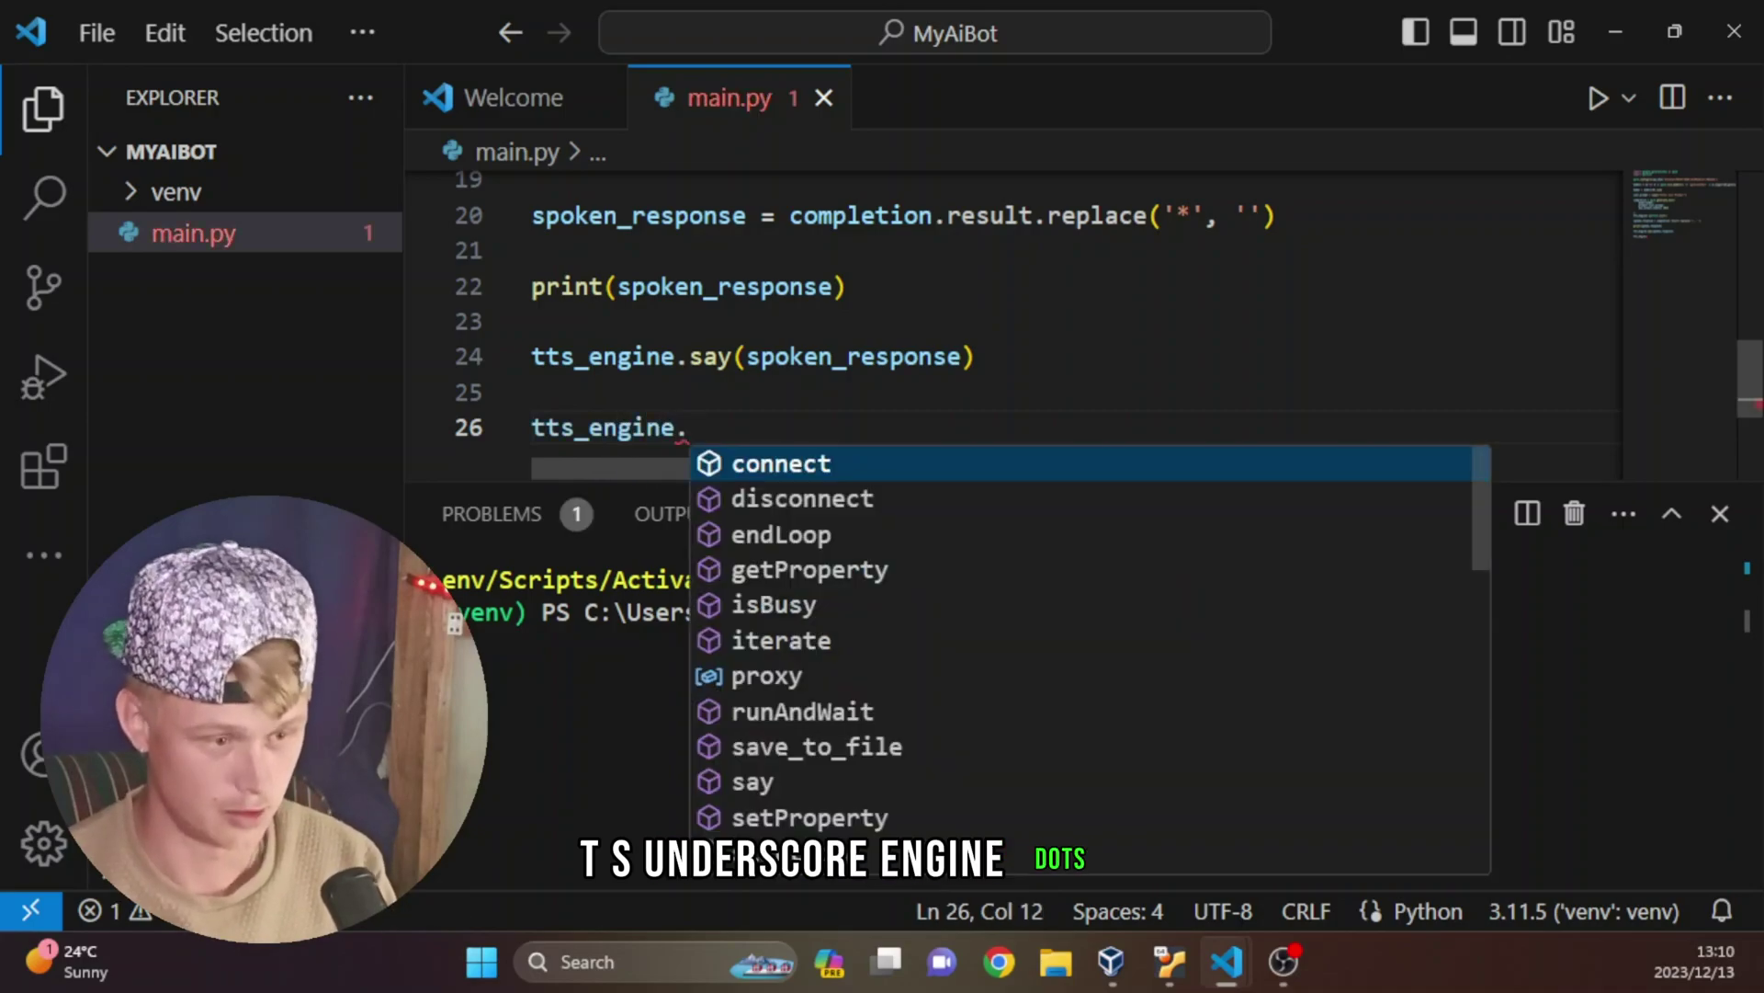
type("run")
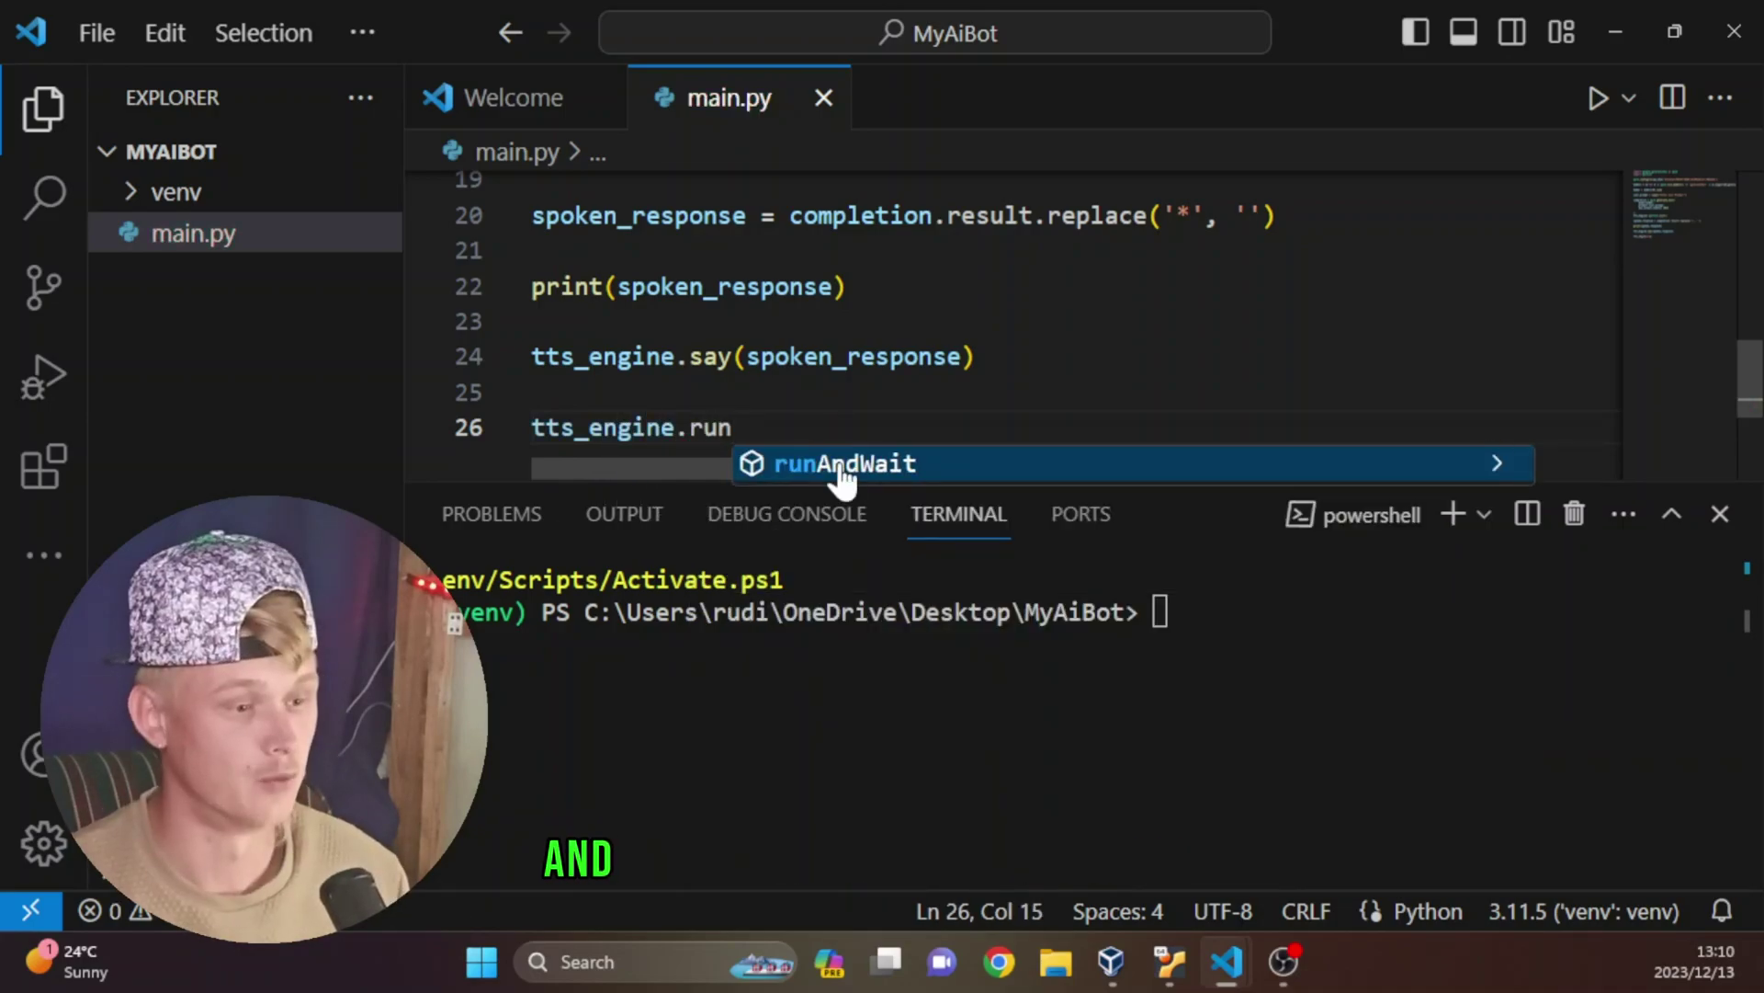
Complete line 26 as tts_engine.runAndWait(), then move up to line 25.
left_click(835, 464)
left_click(761, 427)
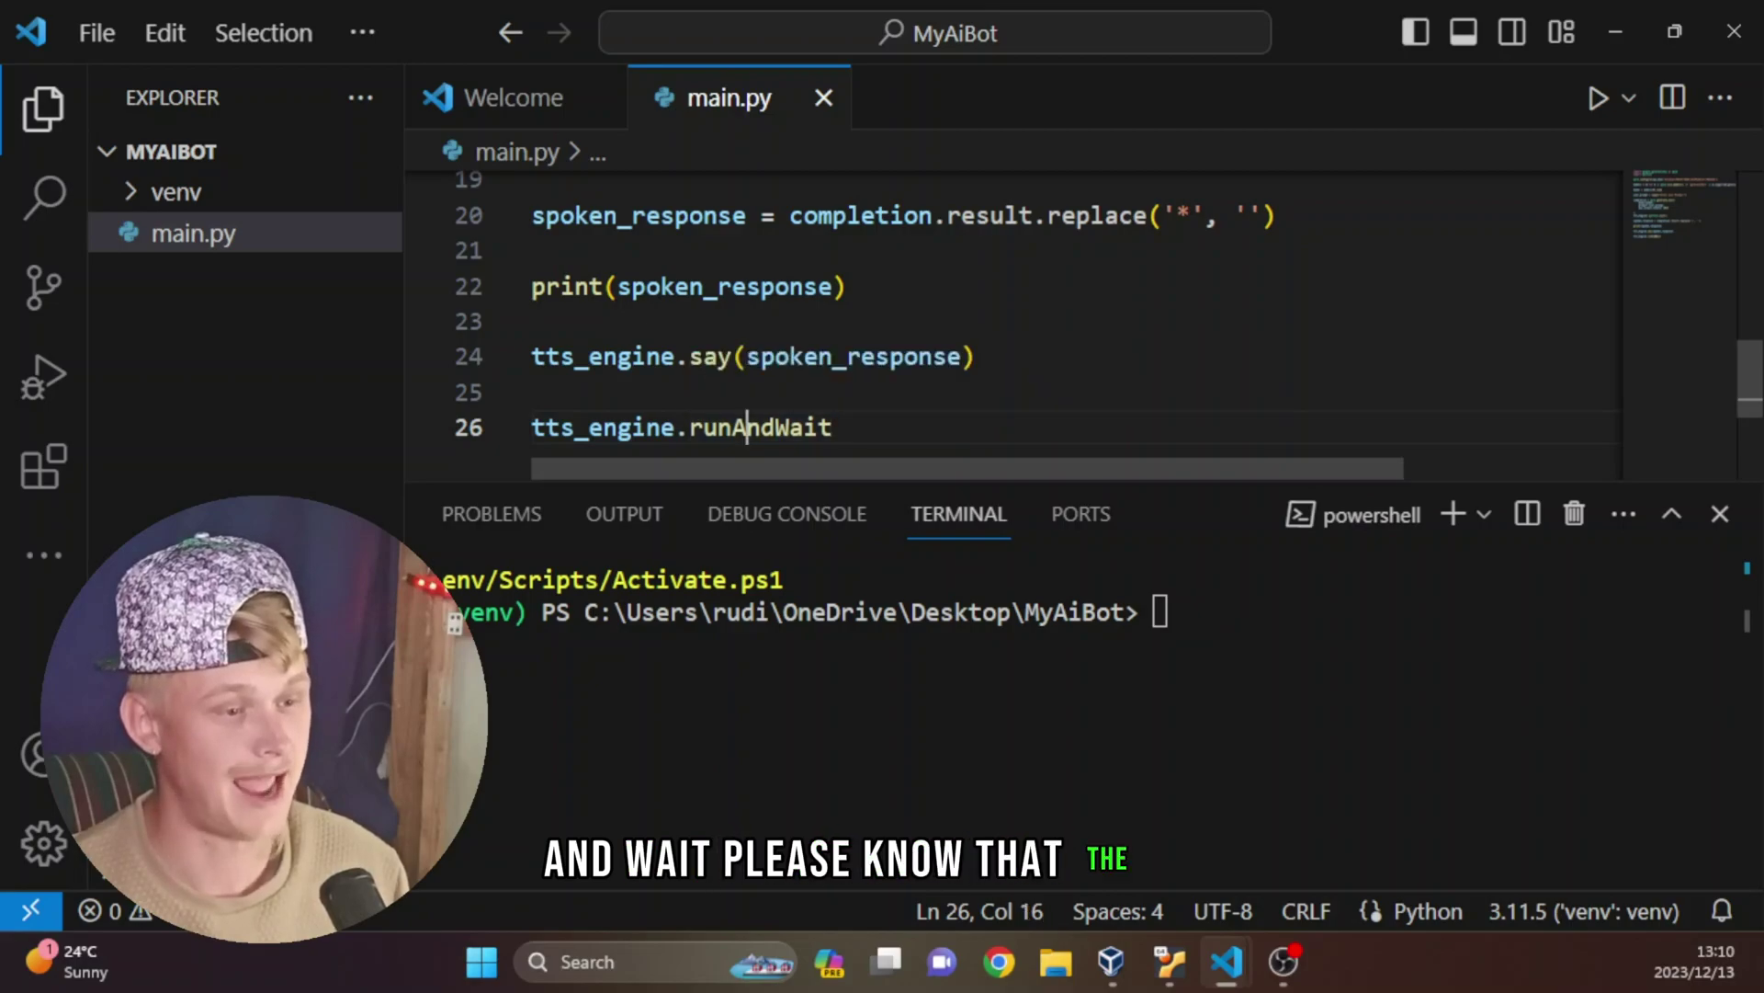
left_click_drag(766, 428, 779, 428)
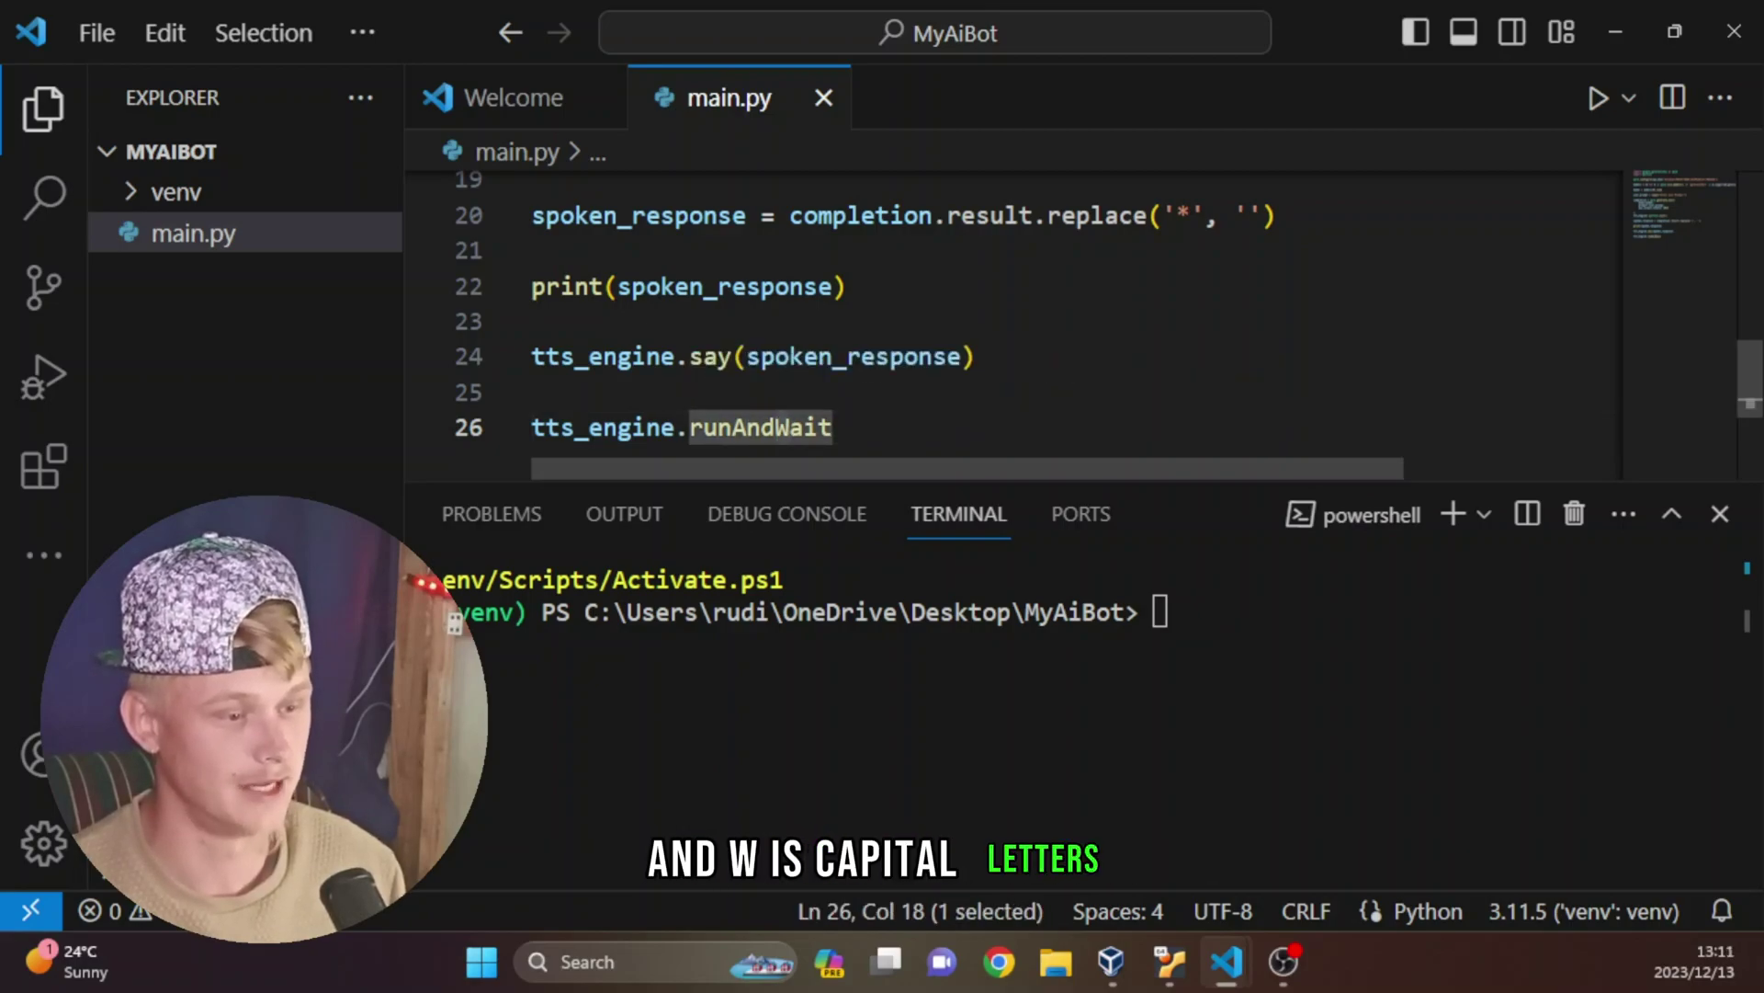
left_click(834, 427)
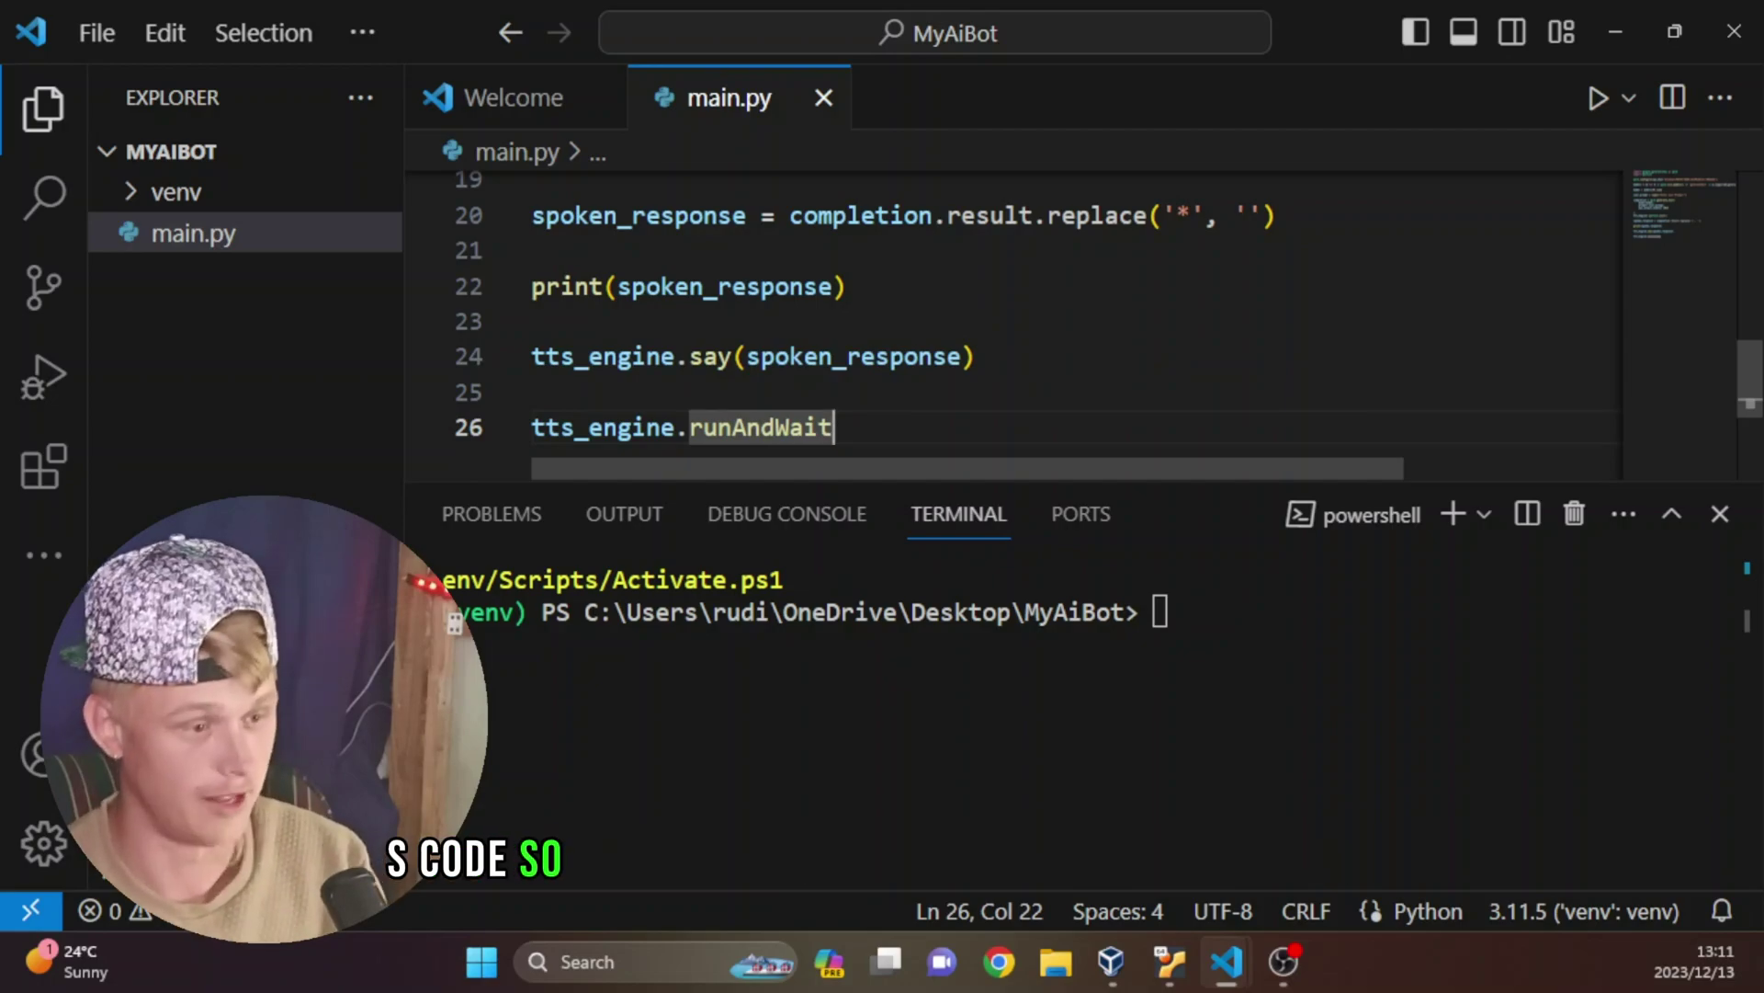
type("(")
scroll(855, 374, "down", 2)
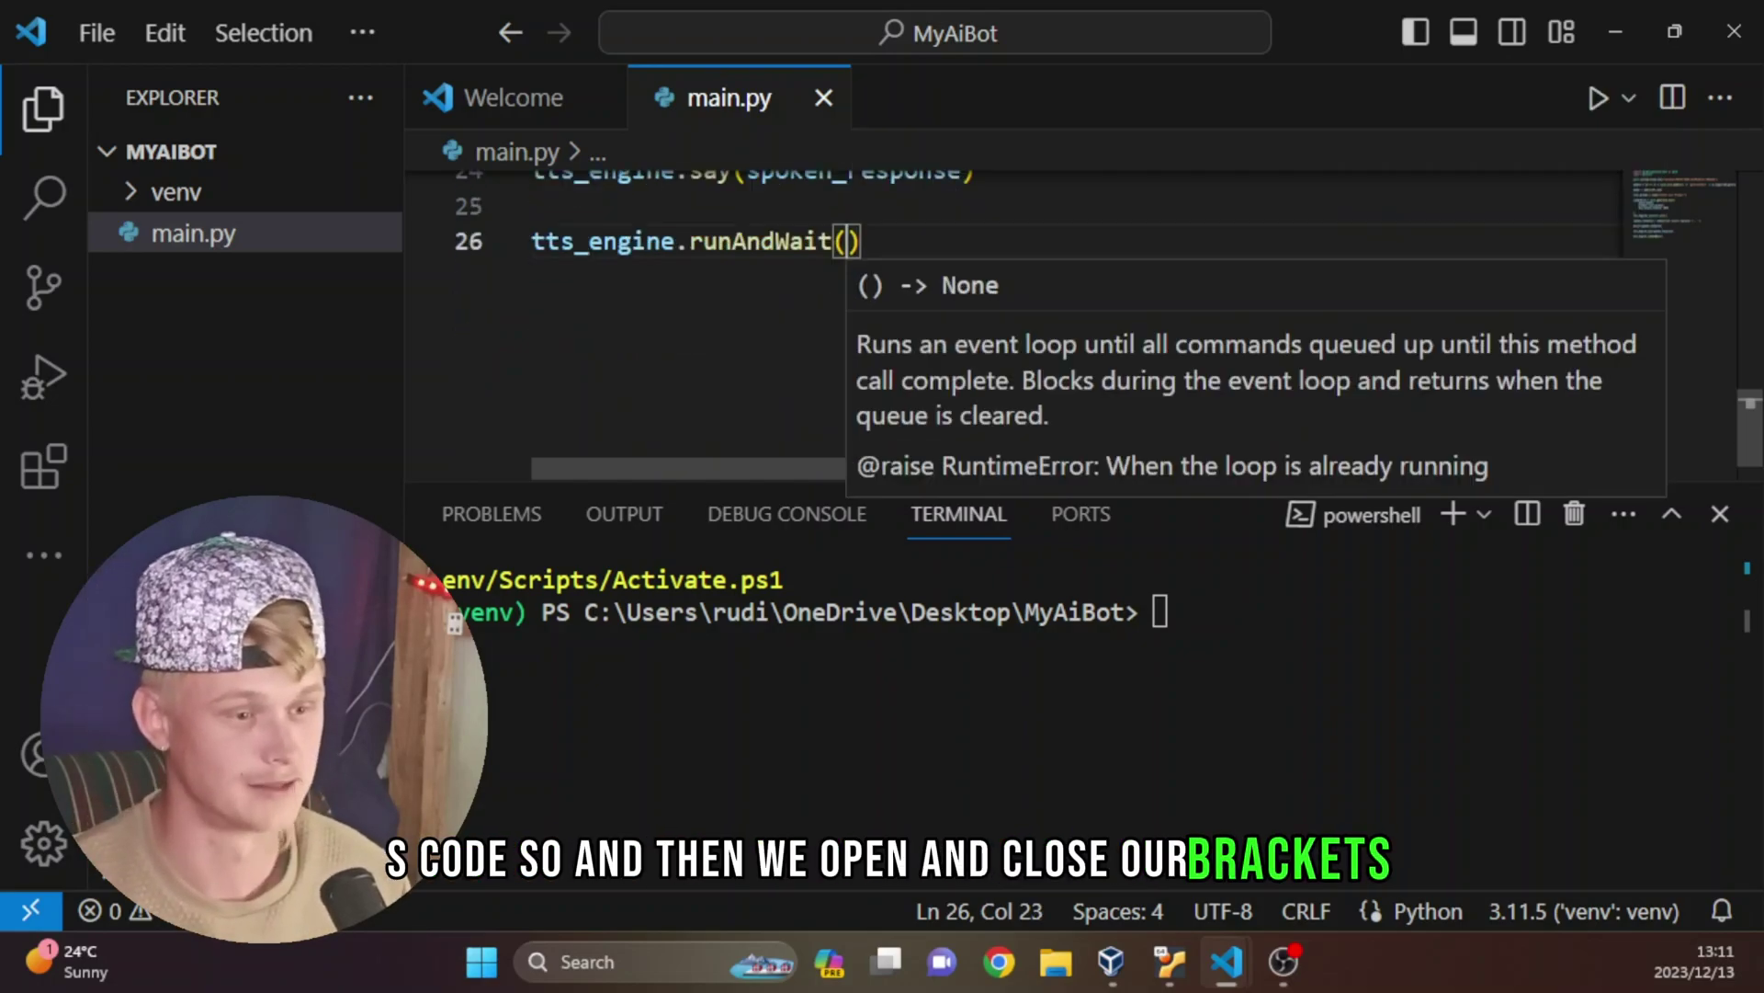
scroll(857, 374, "up", 2)
key("Up")
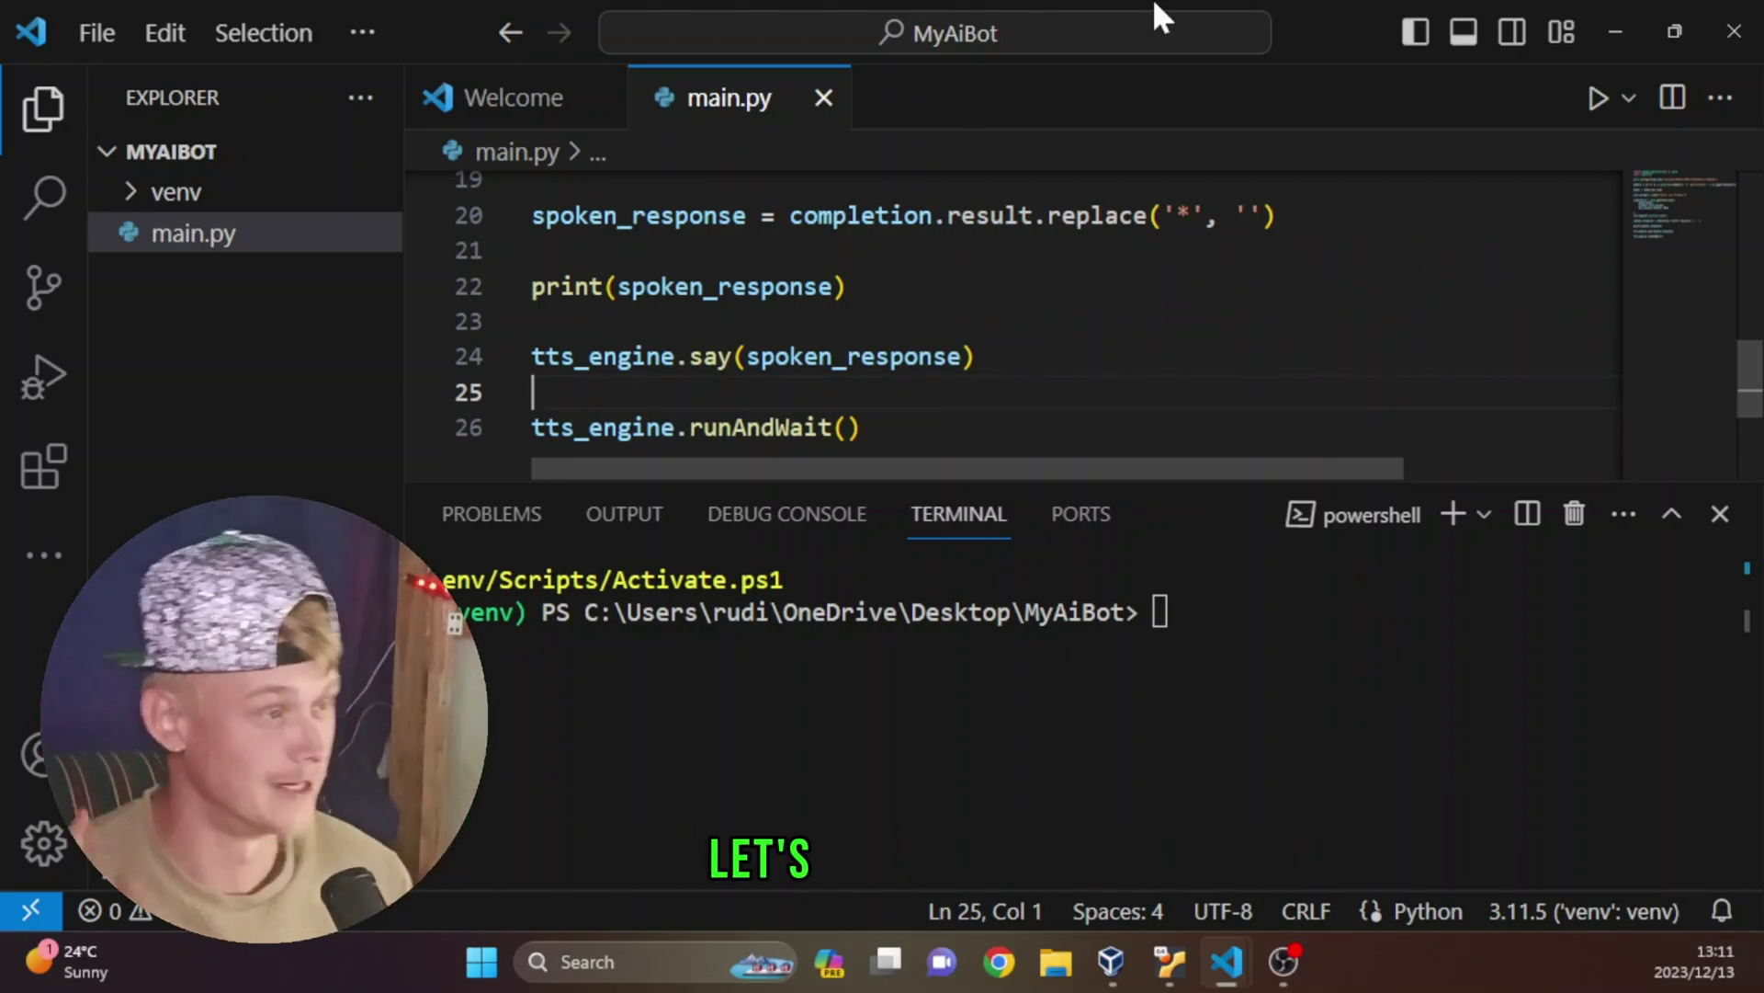
Run main.py and ask the chatbot for only 2 places to visit in South Africa.
left_click(1596, 98)
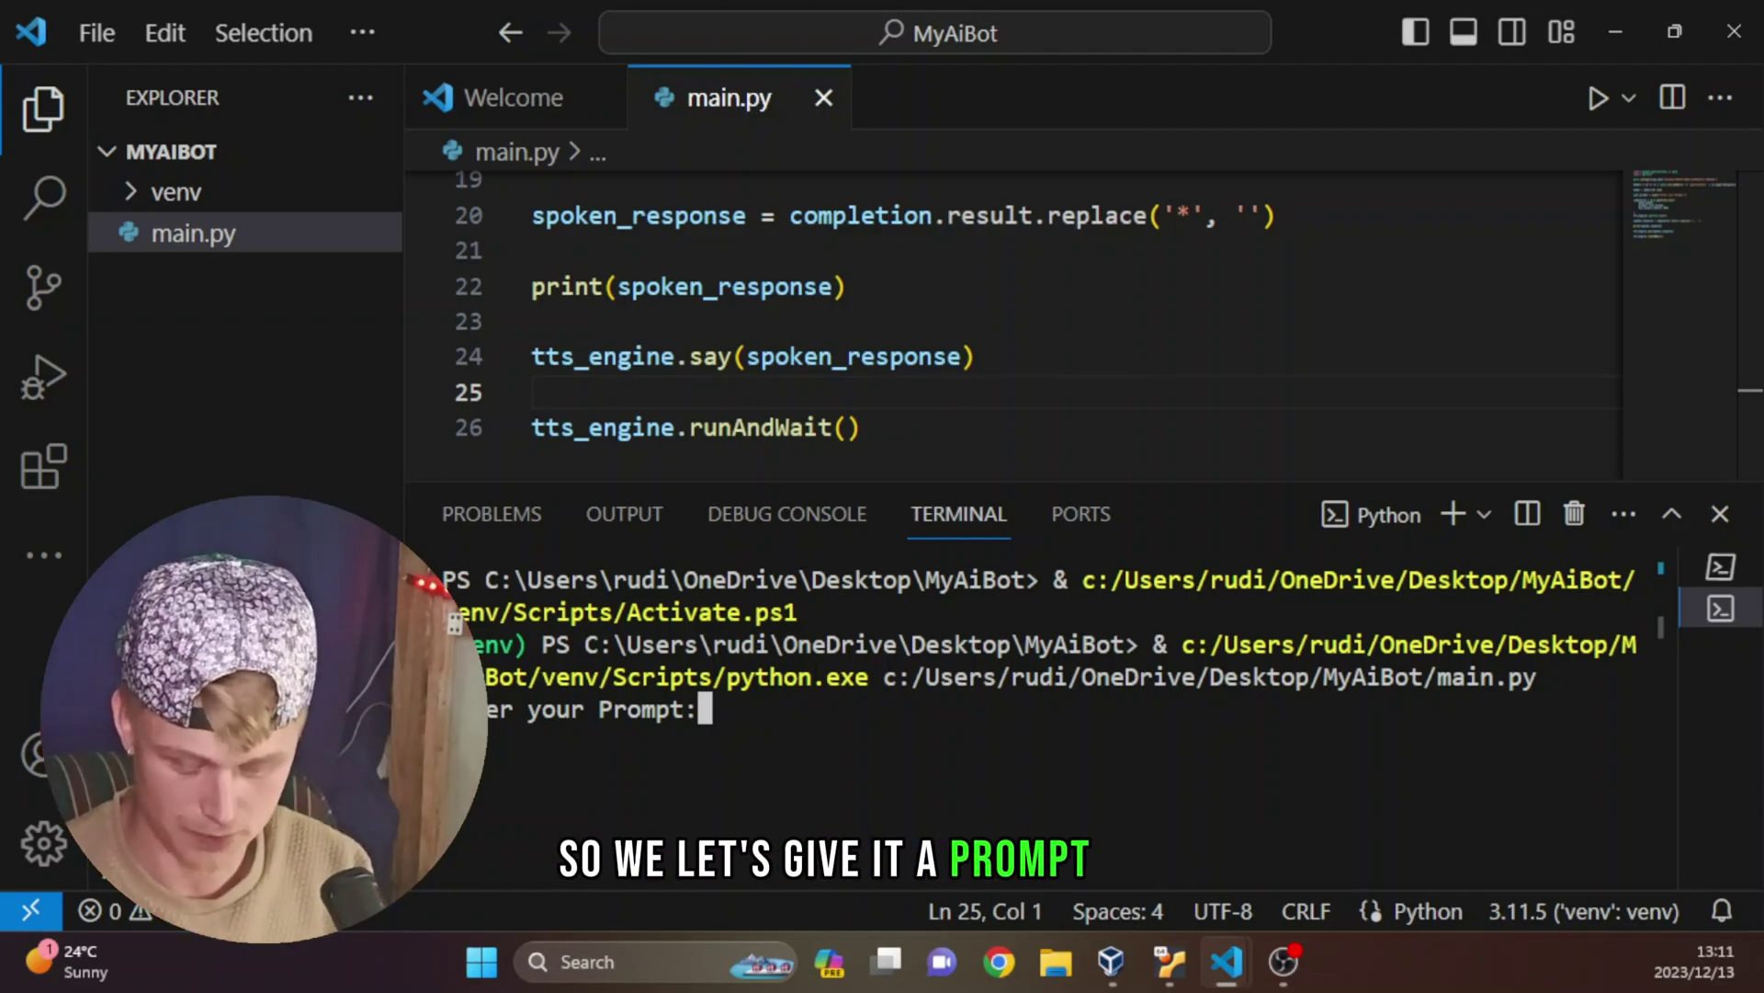
type("What are the b")
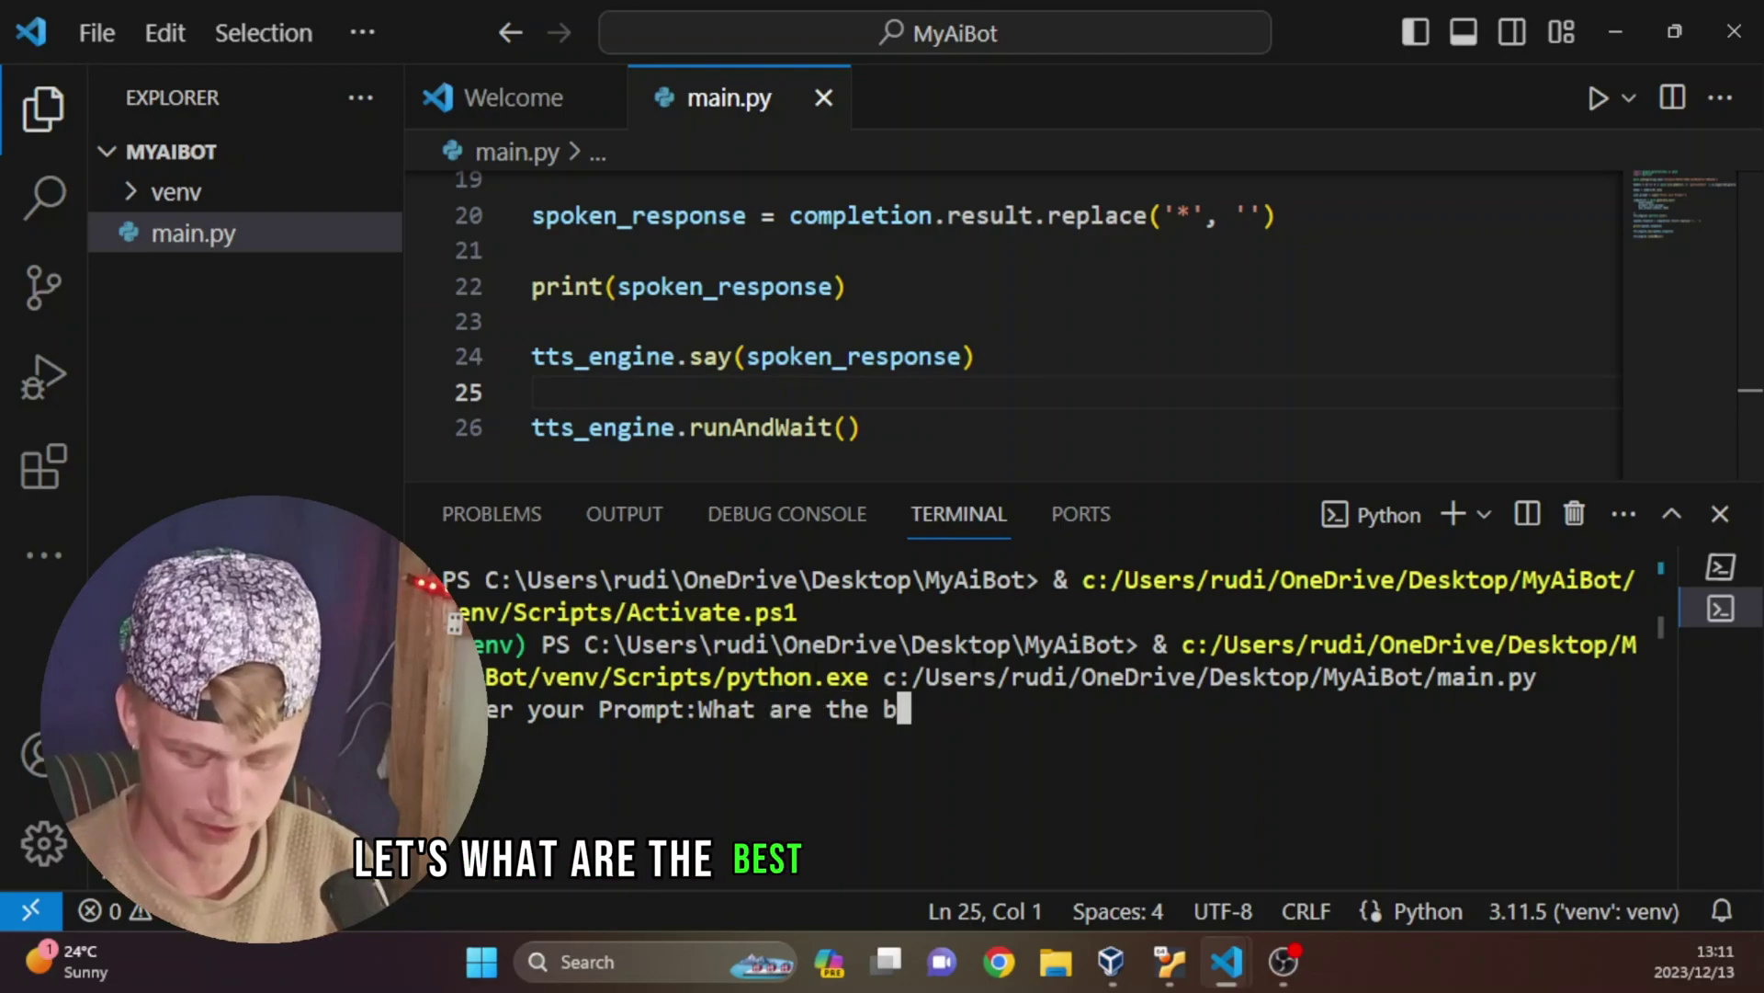
type("est places to visit in S")
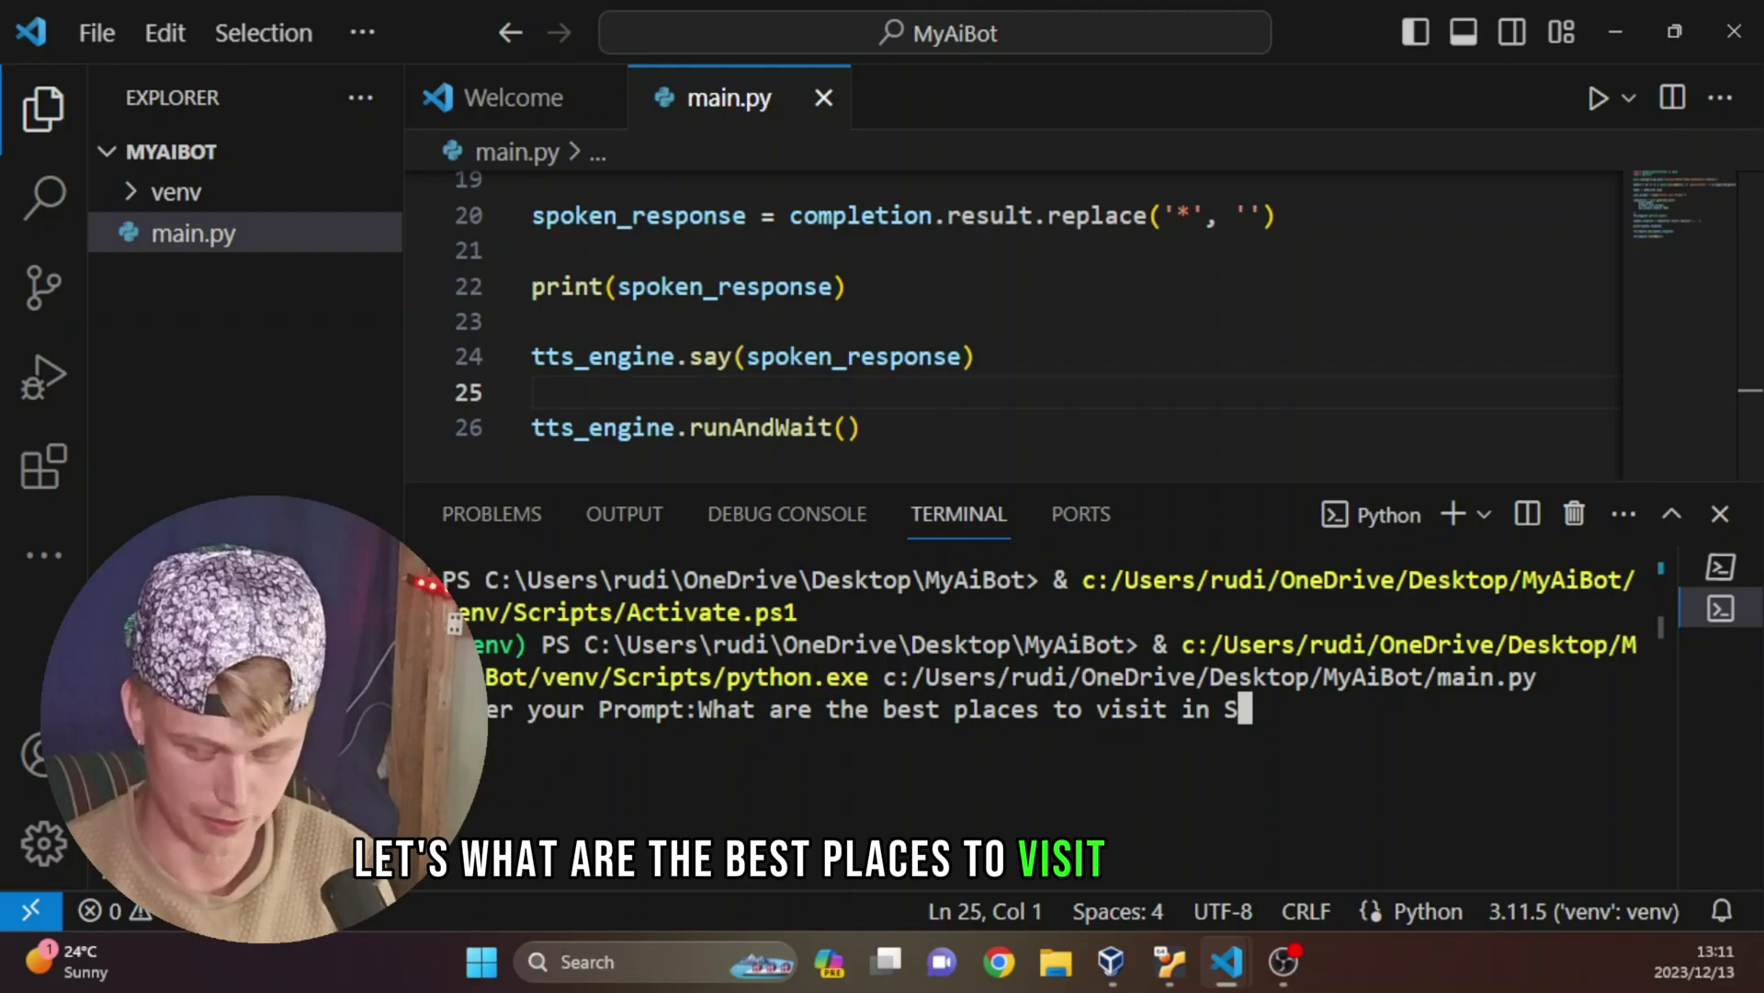
type("ica, pol")
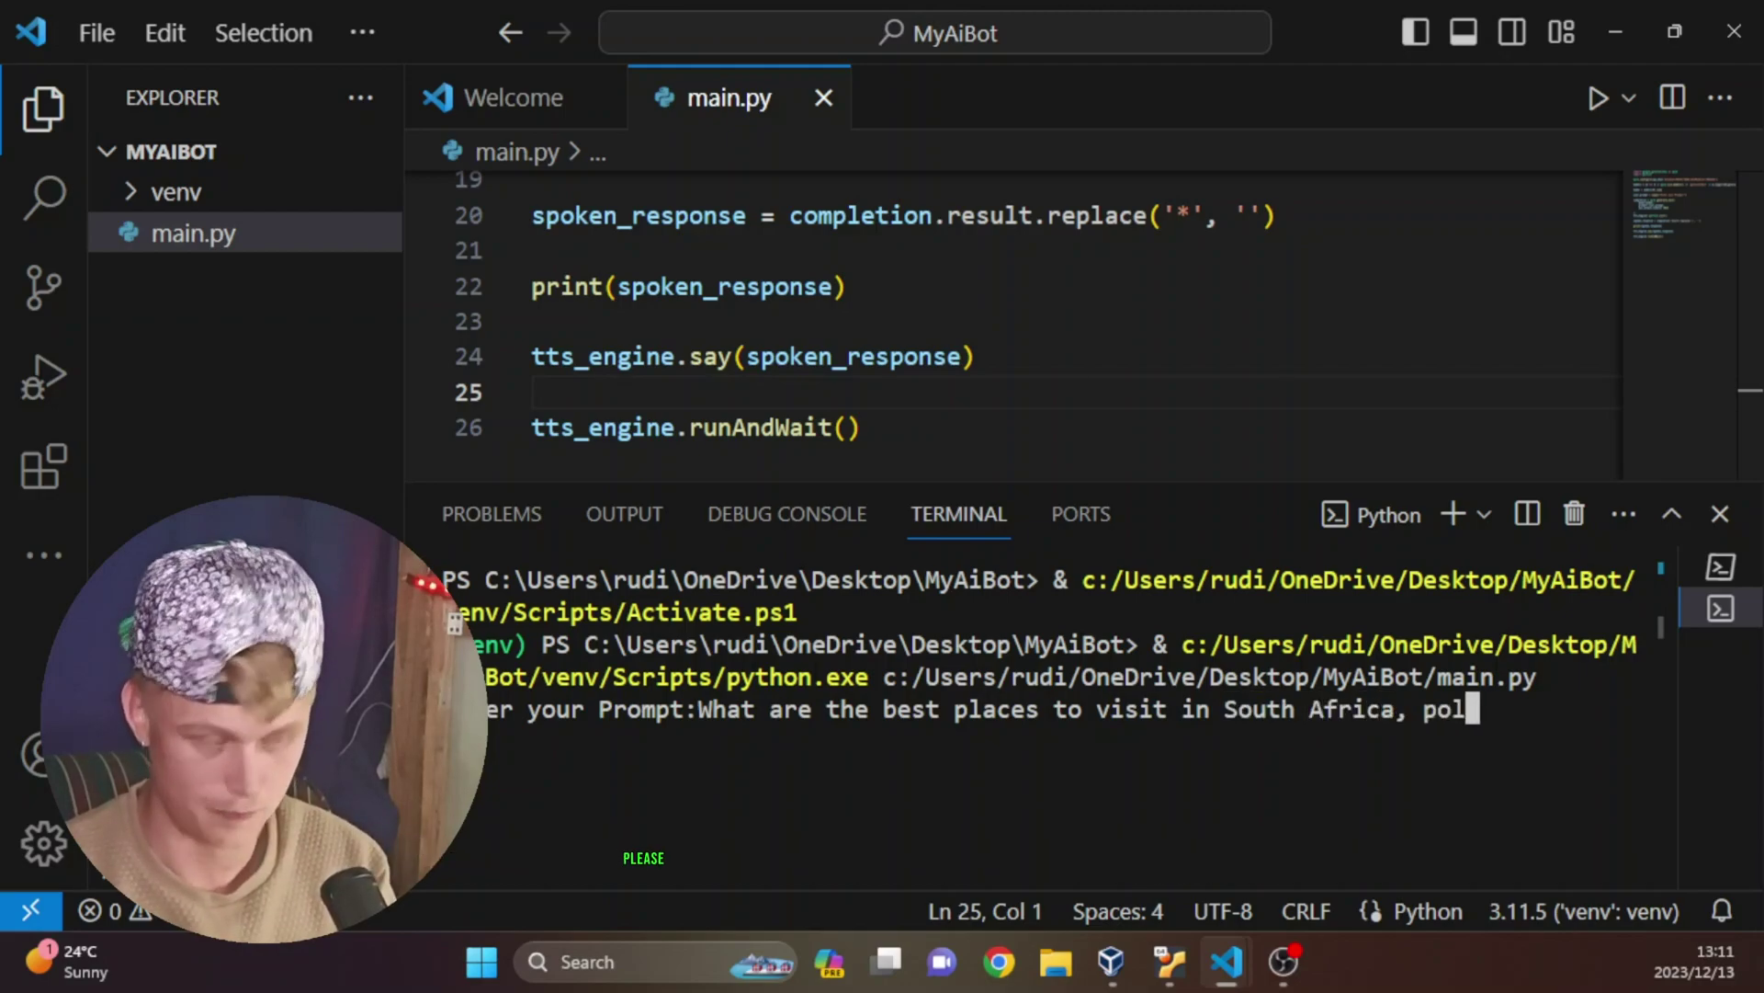
key("BackSpace")
type("ease gi")
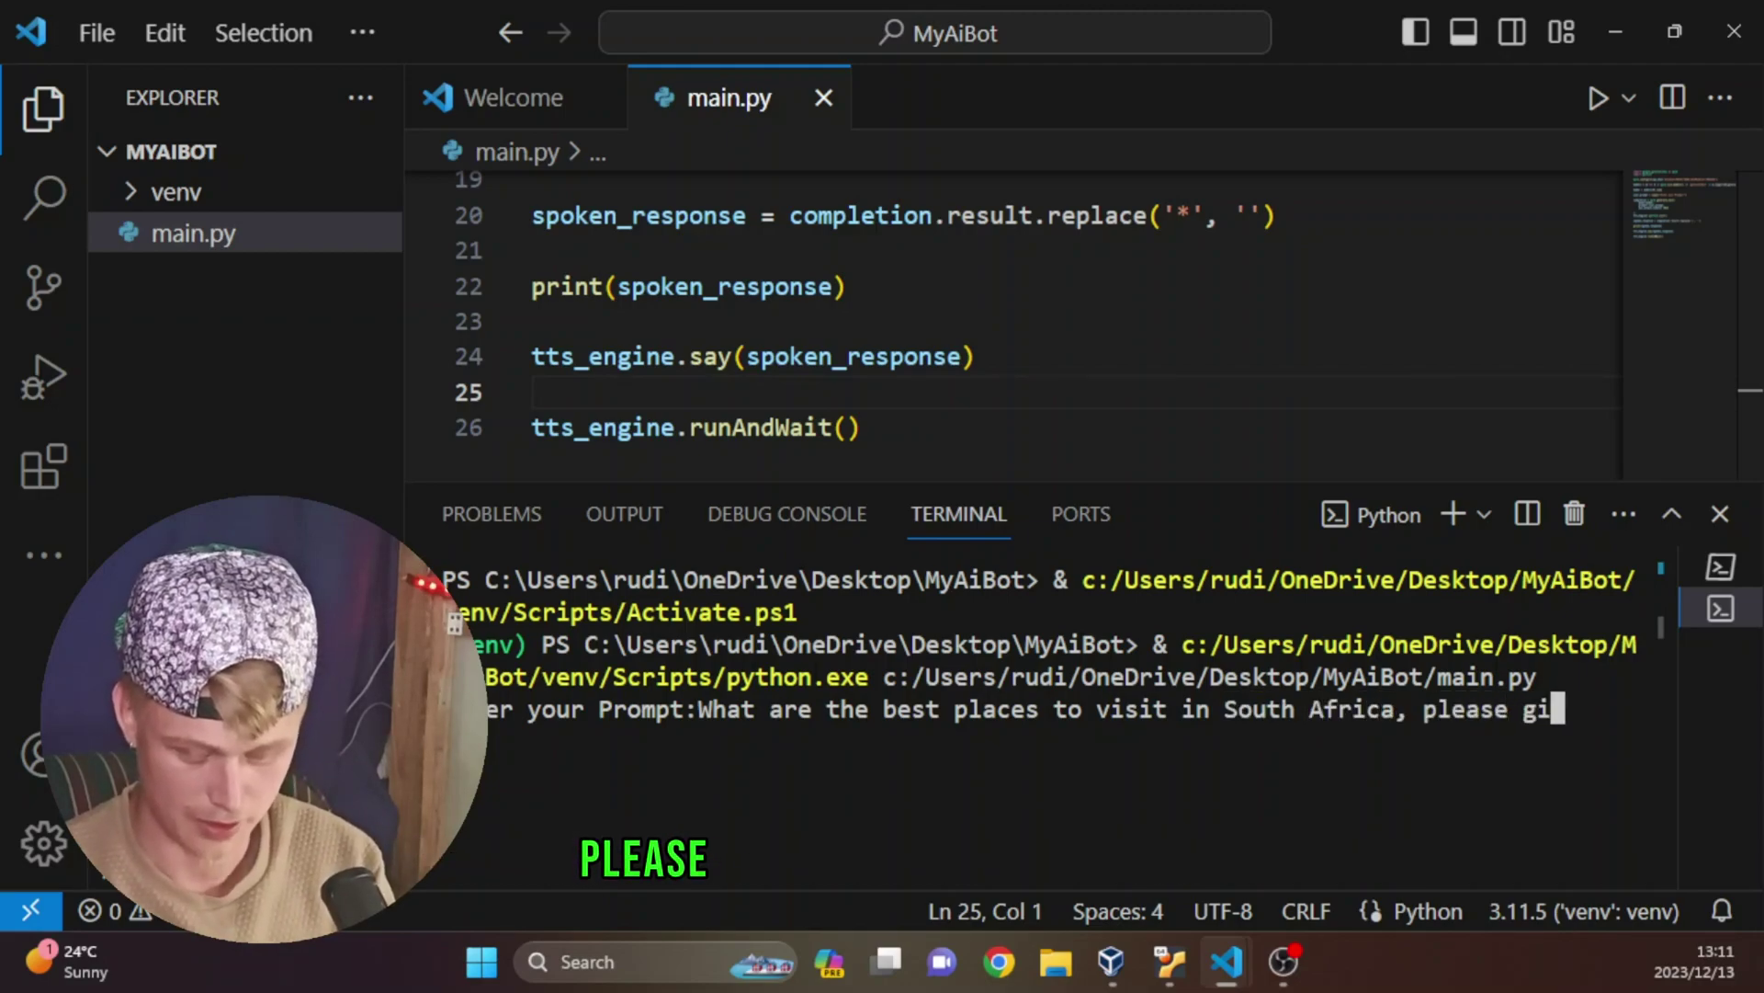
type("ve me")
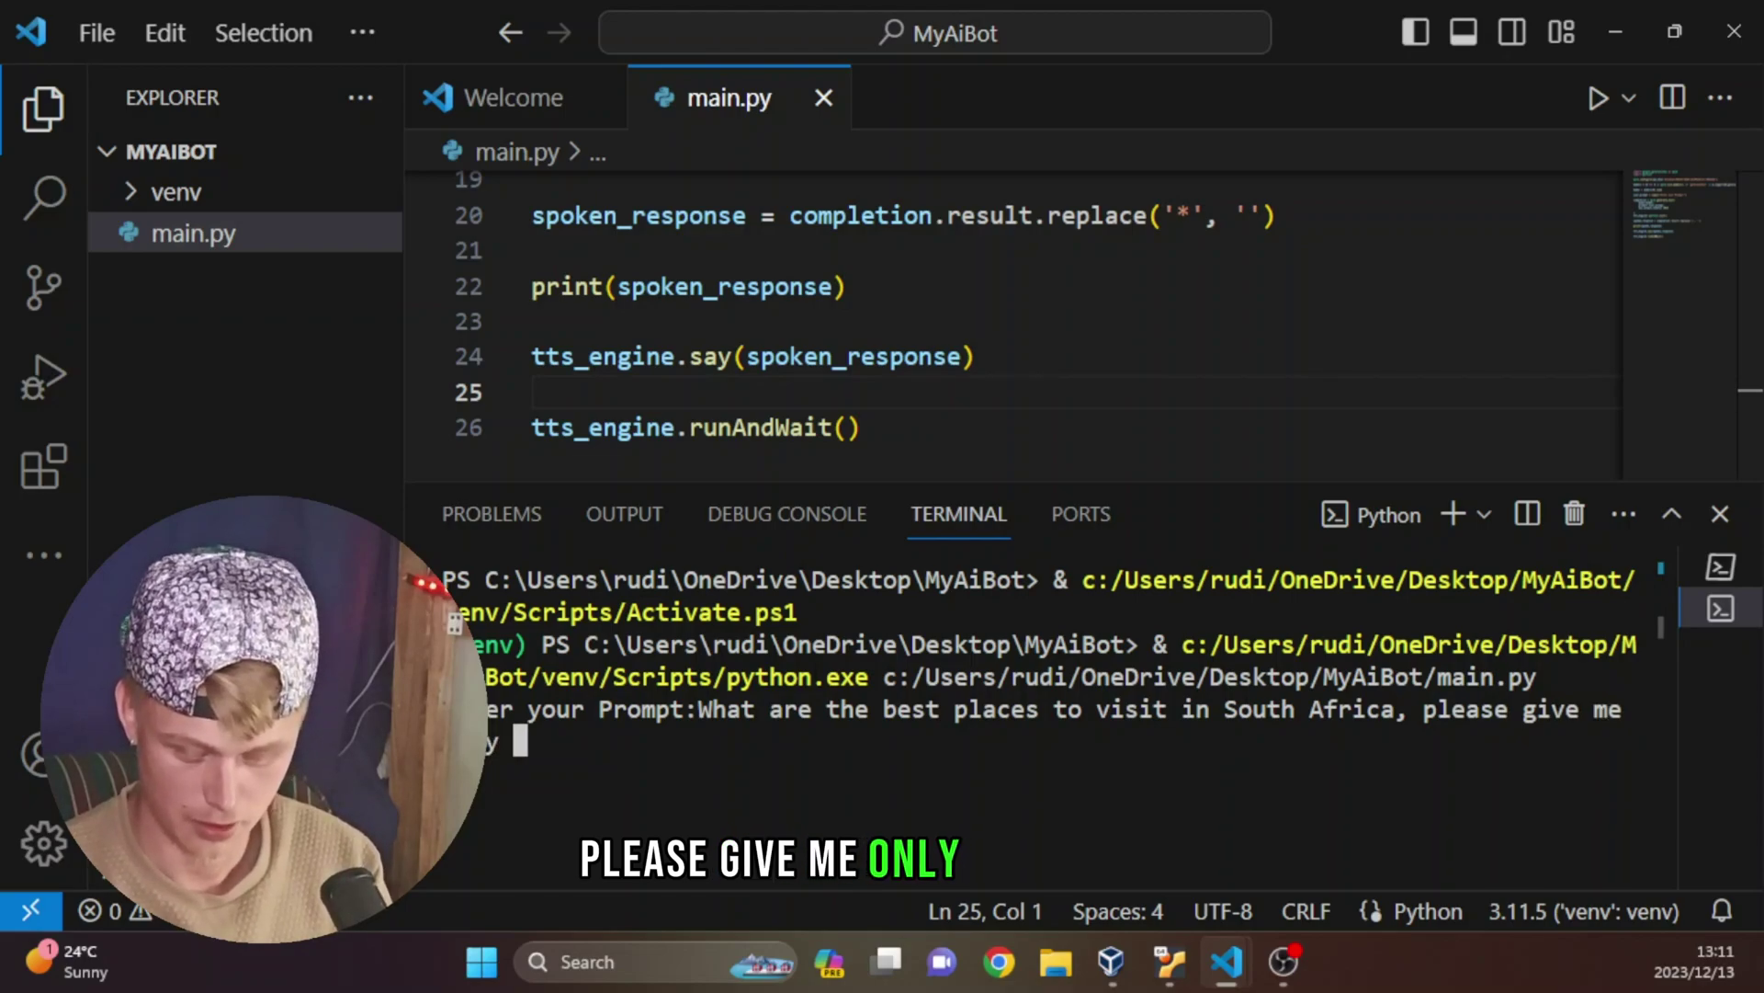
type("ces")
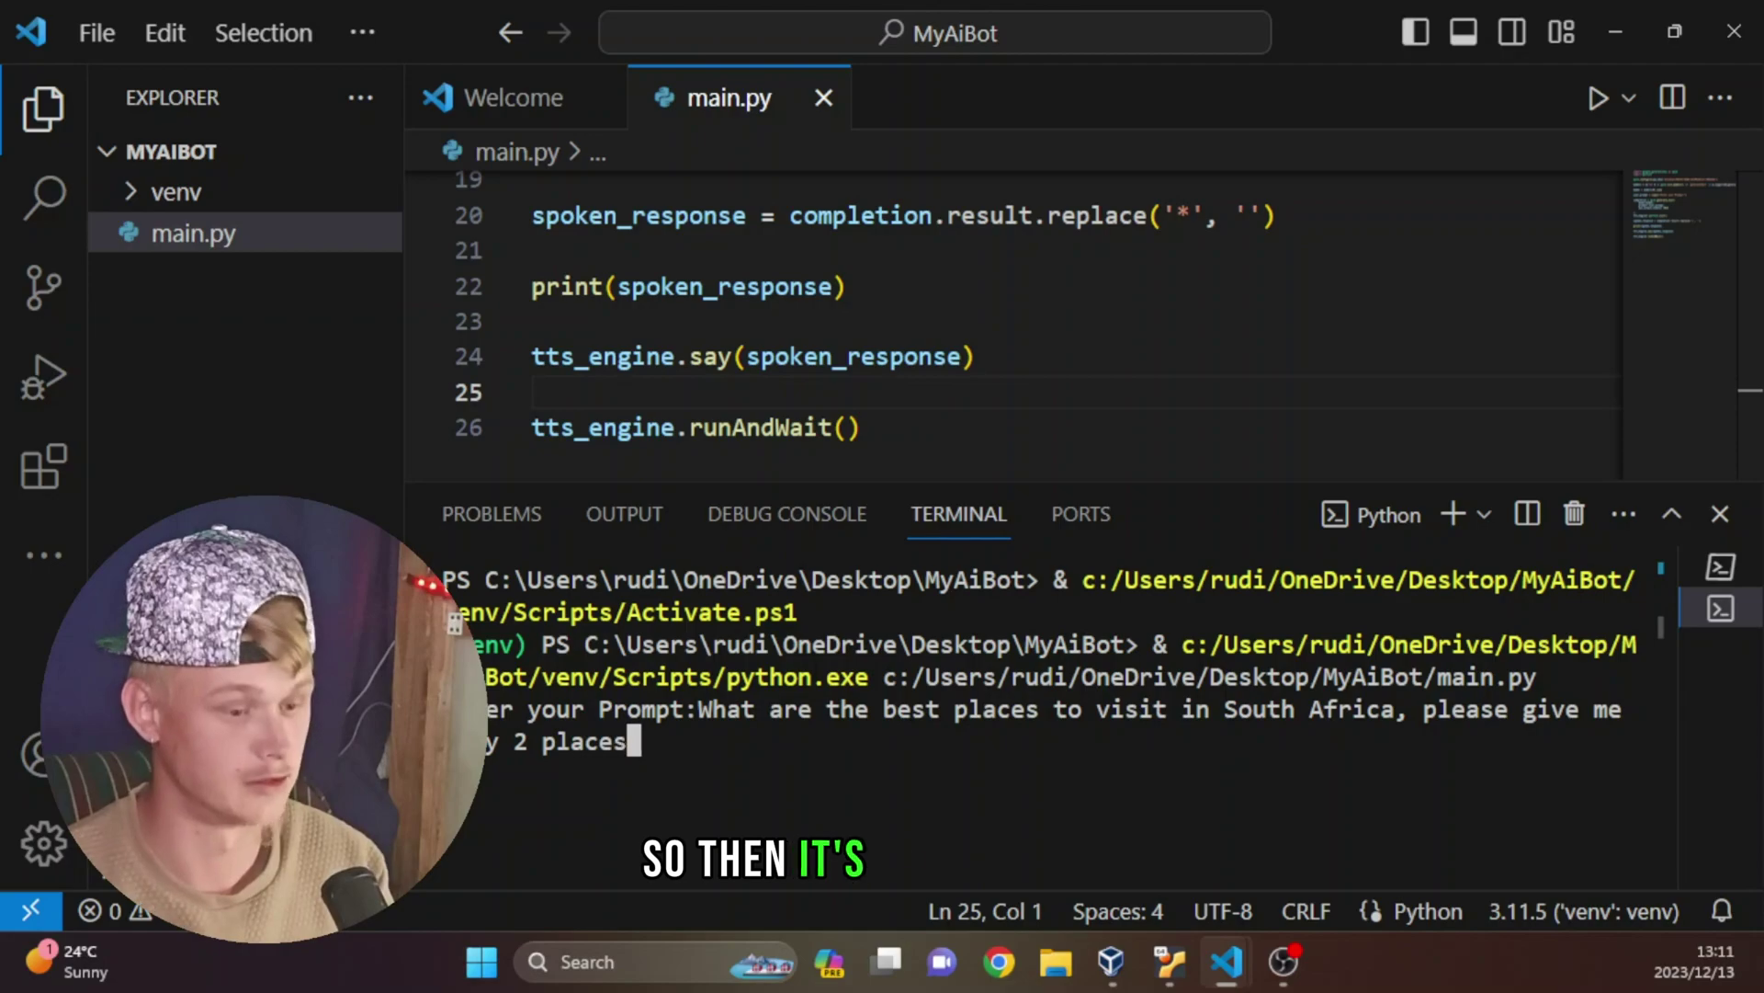
type(".")
key("Return")
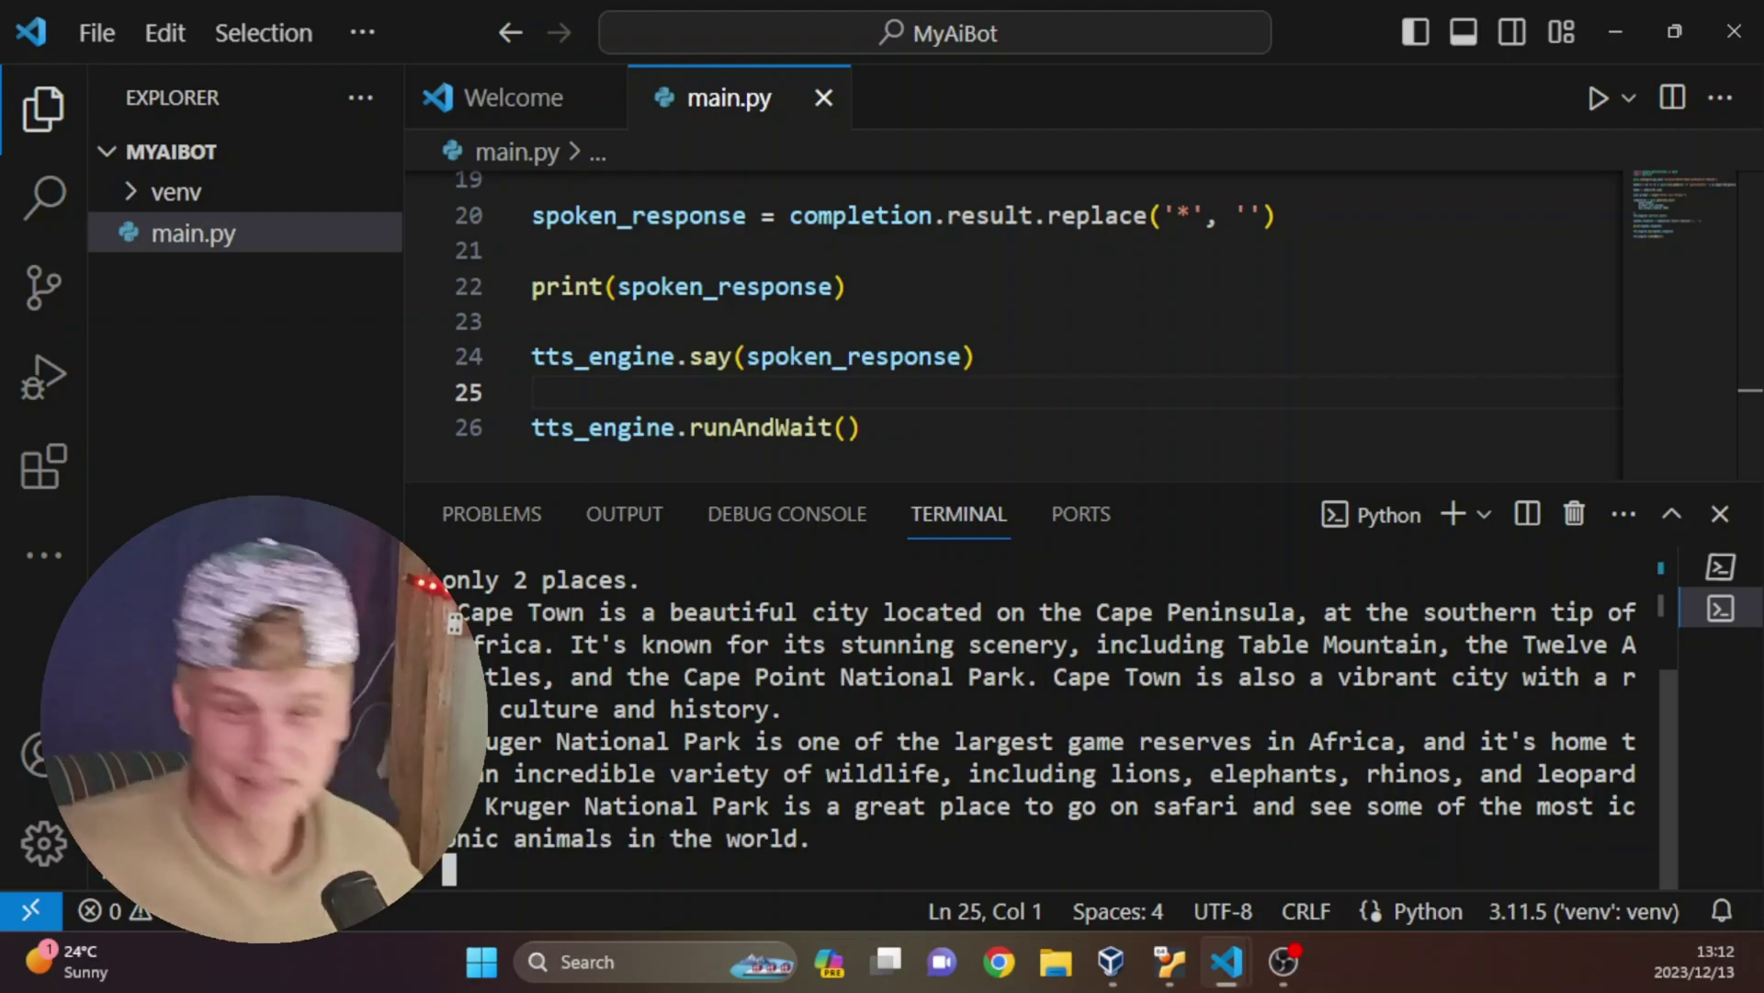
Kill the chatbot's terminal session with the trash icon.
left_click(1576, 513)
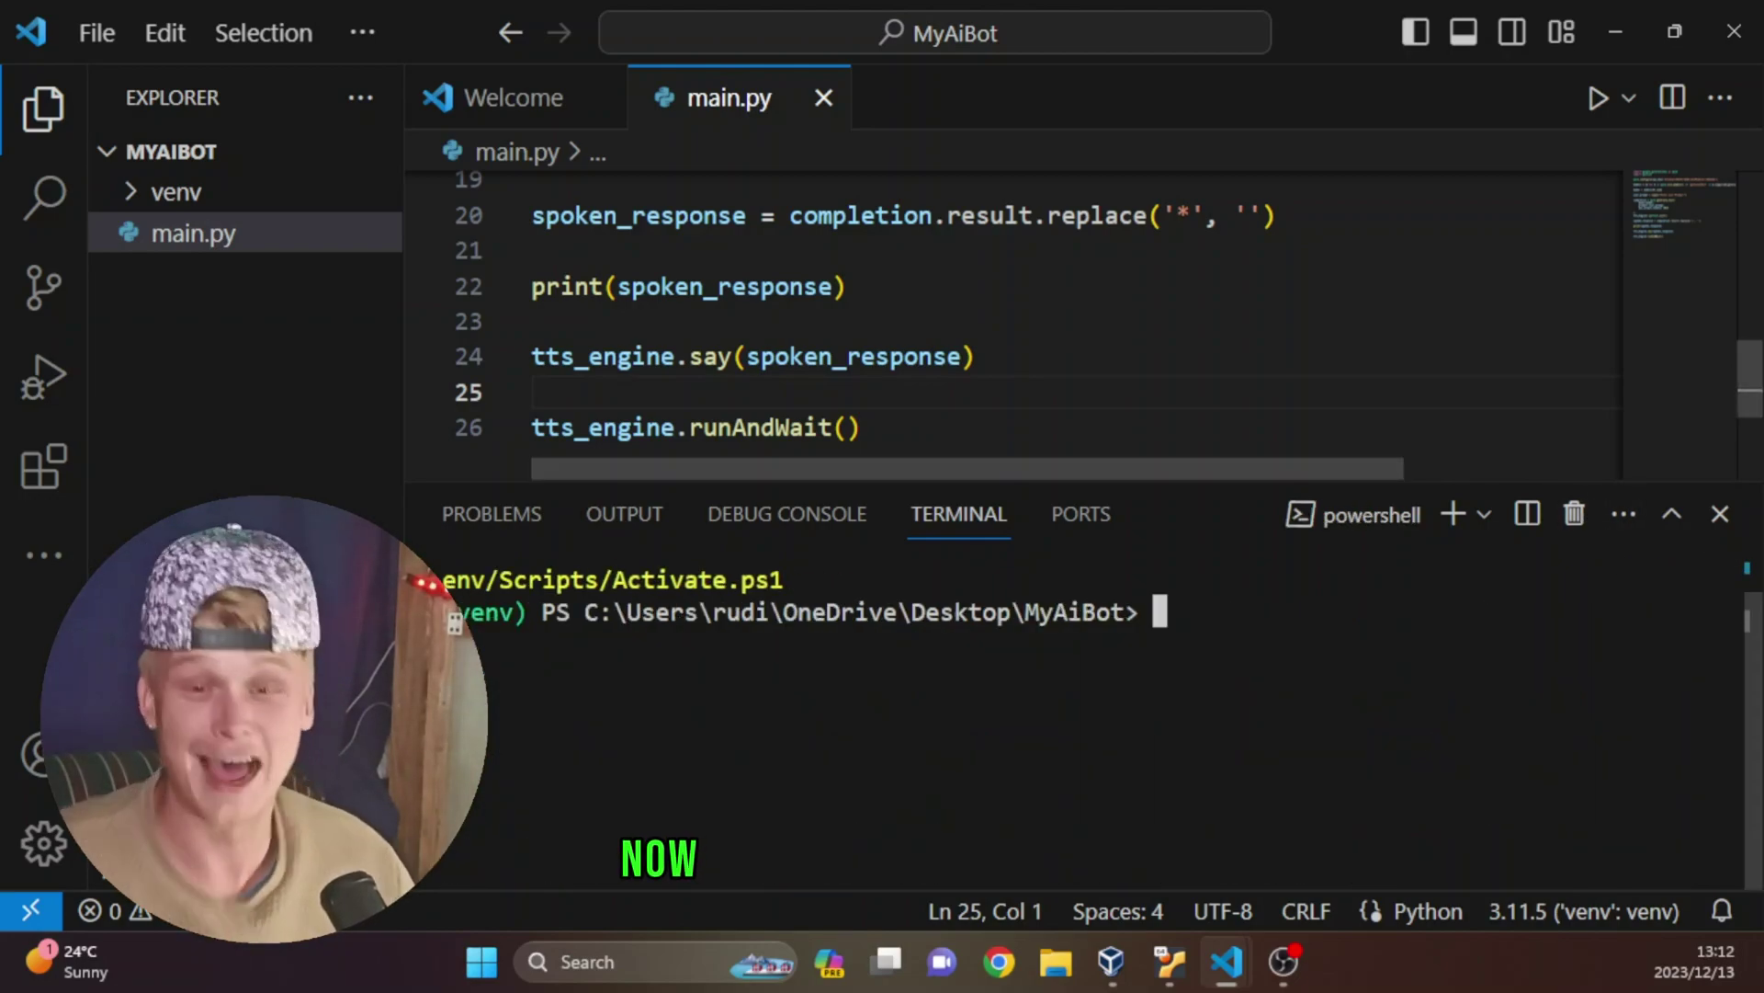